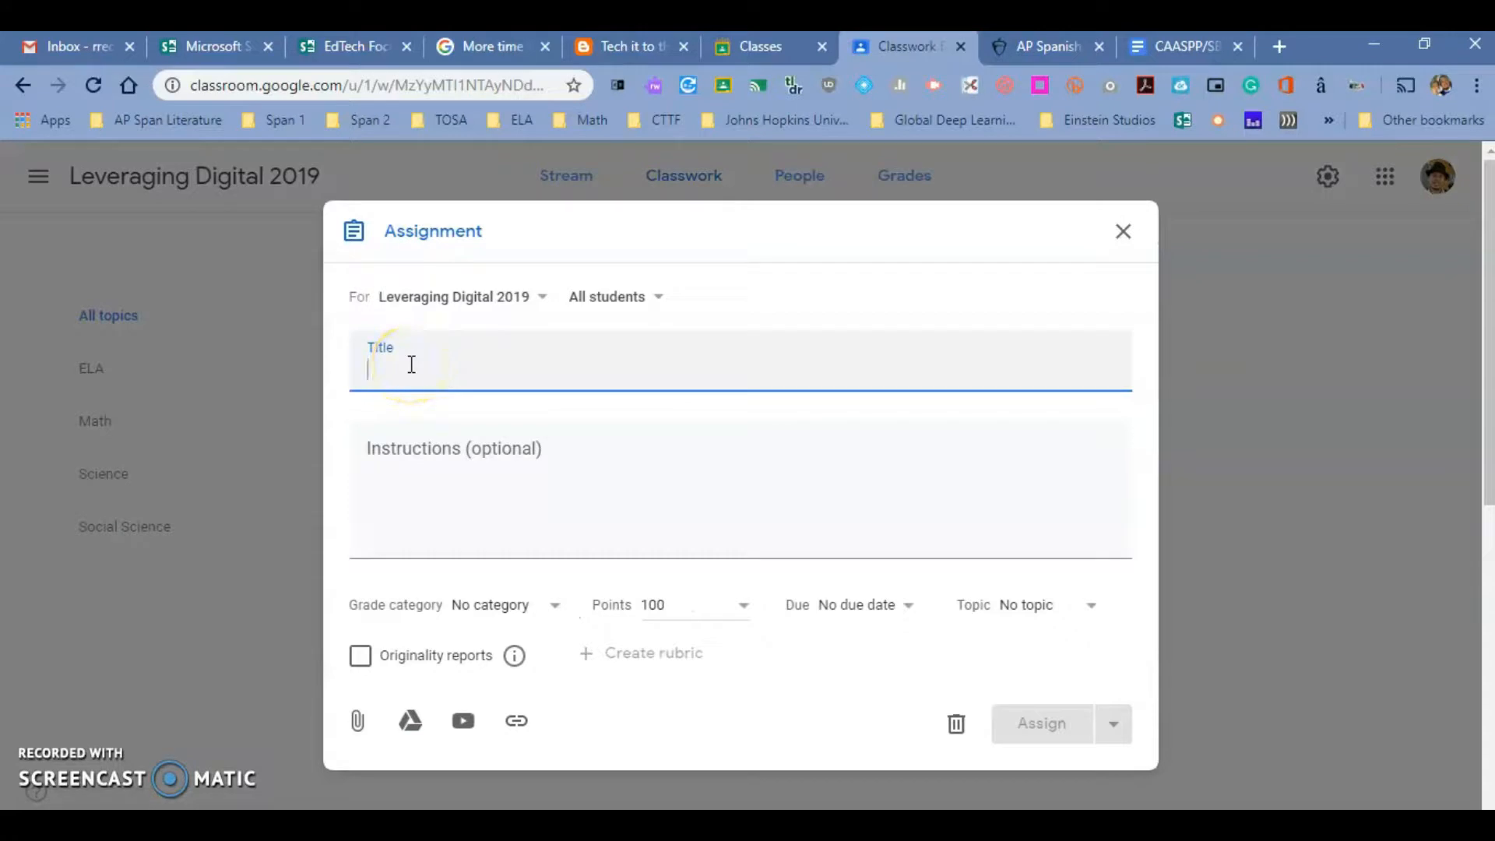
# Title the assignment "Rubrics Test" and check which classes and students it can be assigned to
pyautogui.write('cs Test')
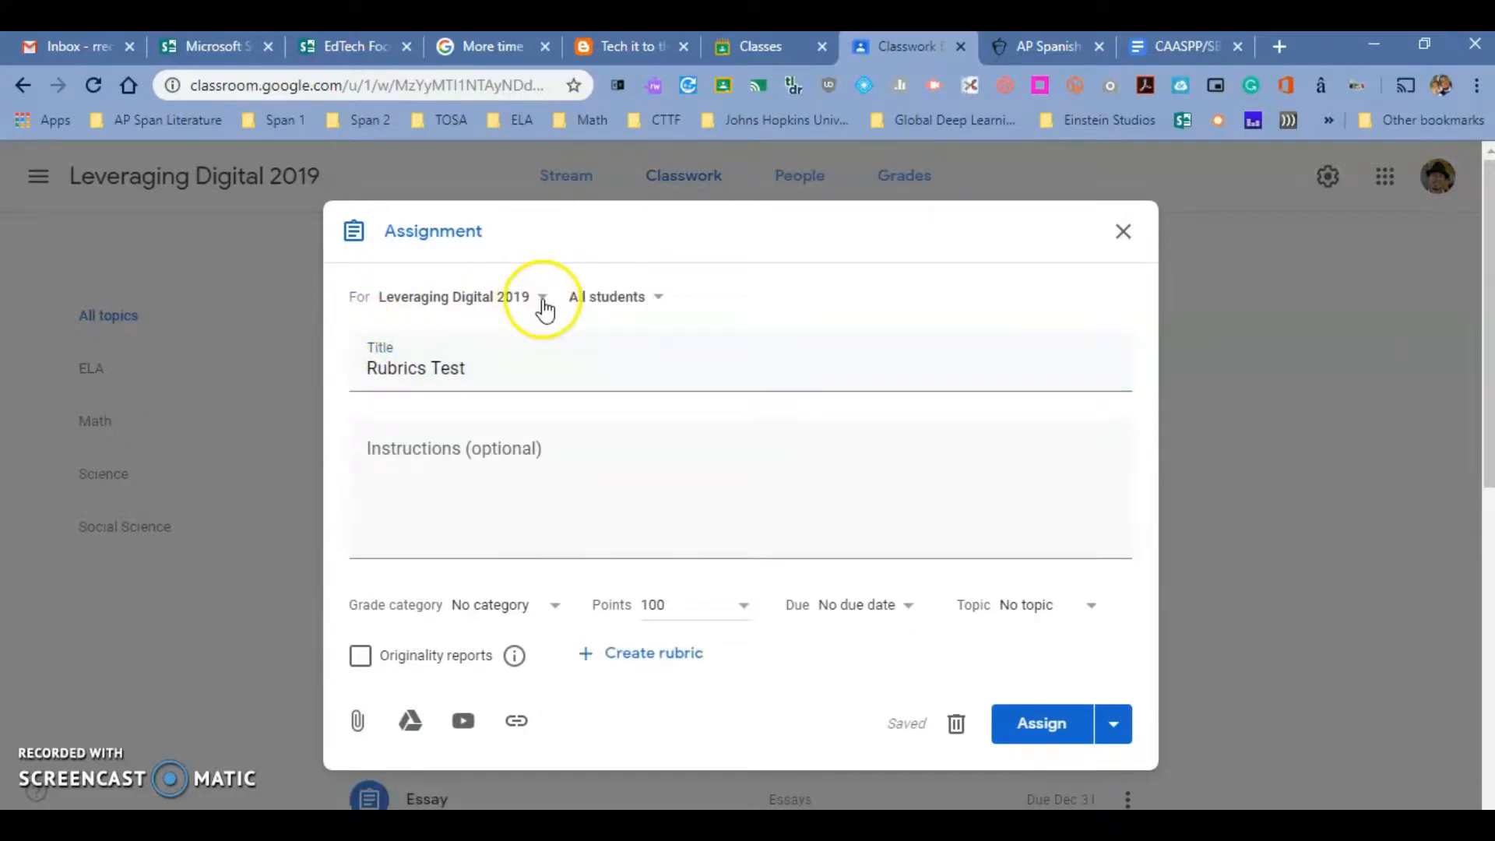
pyautogui.click(541, 301)
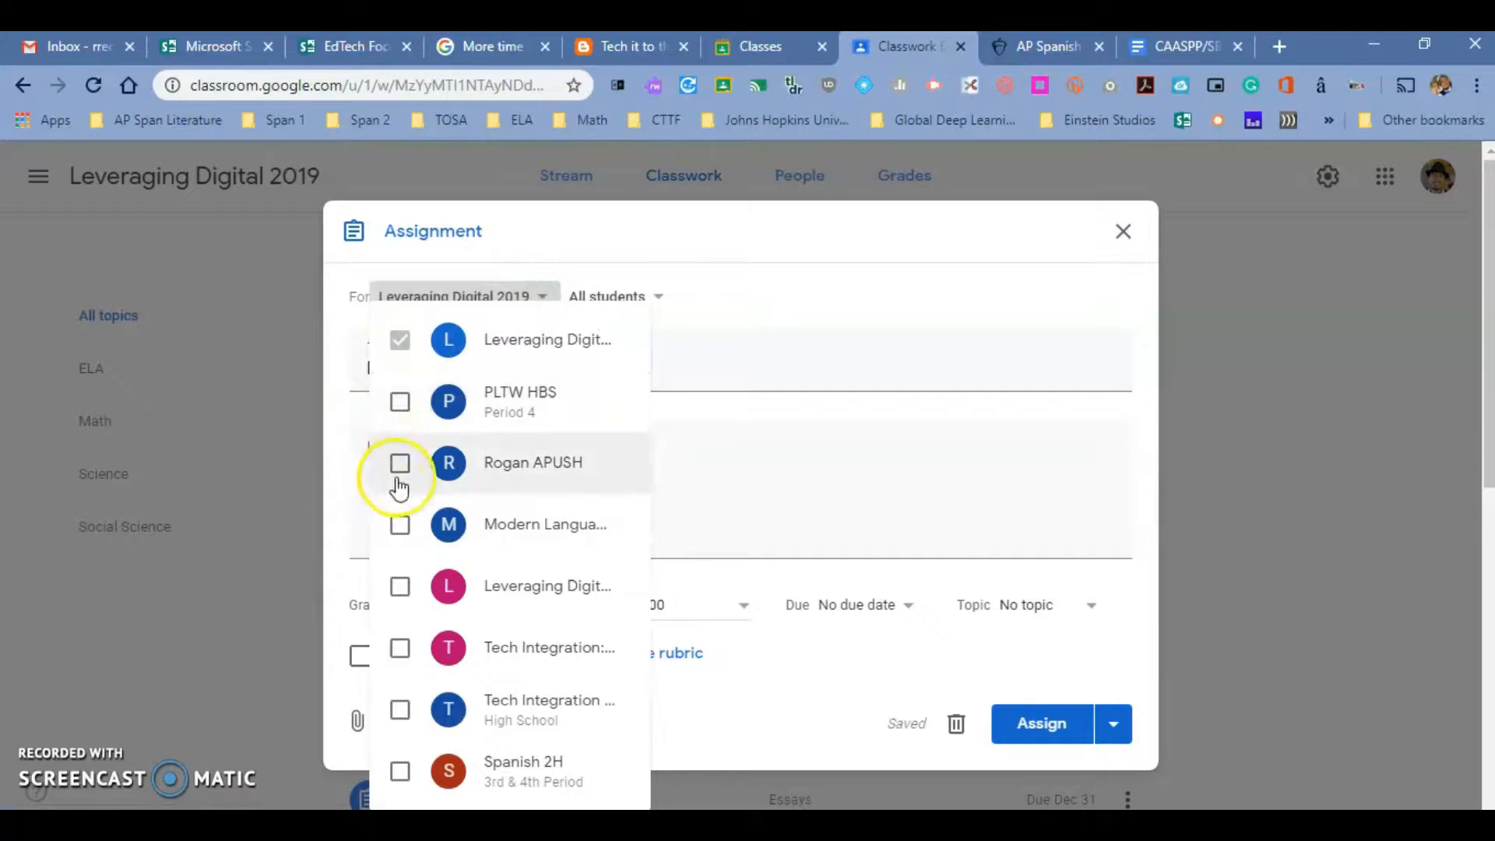
pyautogui.click(838, 296)
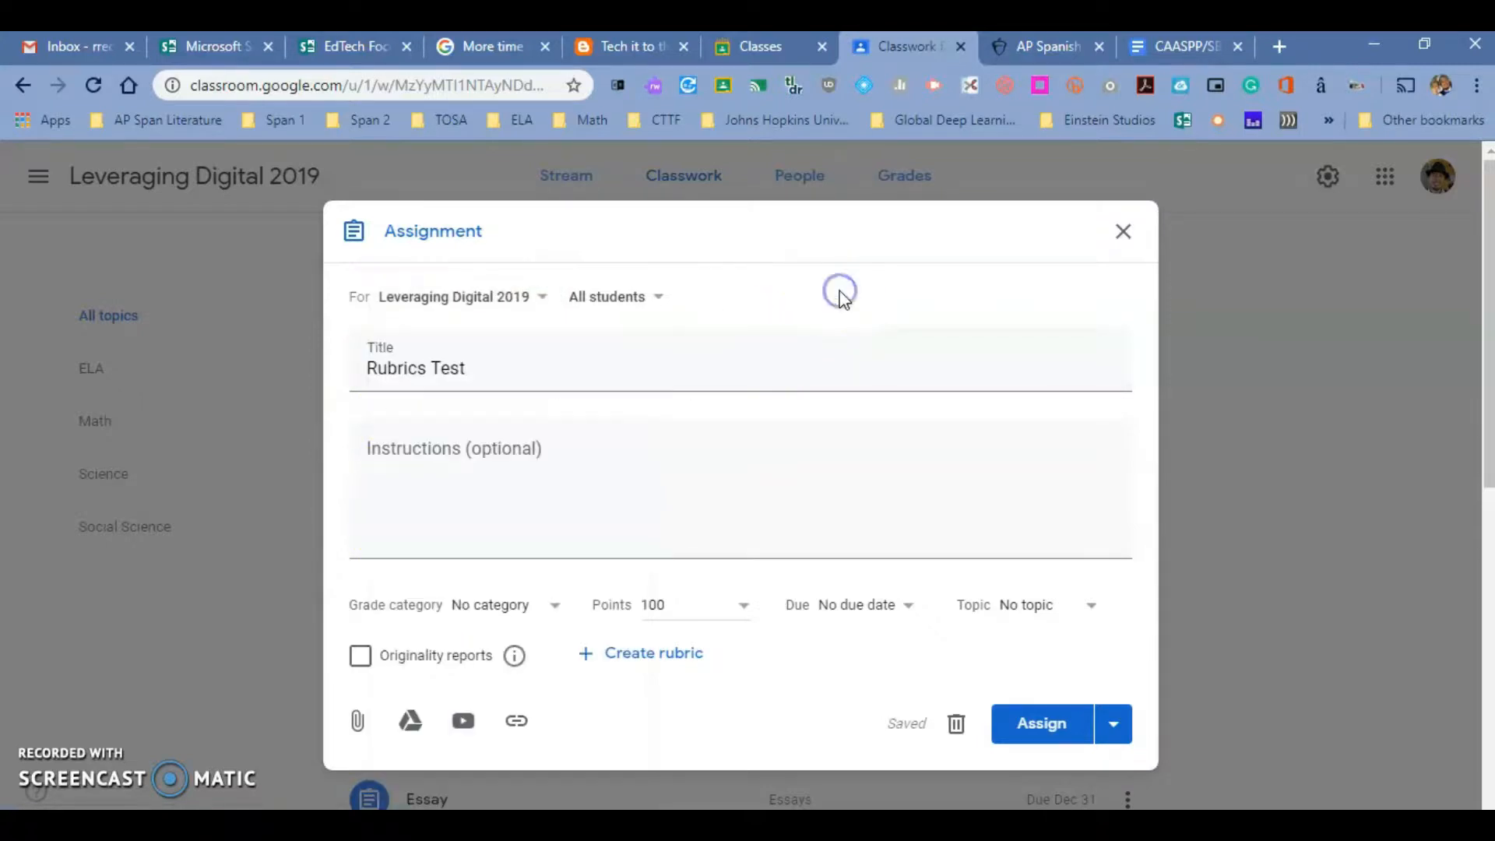
pyautogui.click(656, 299)
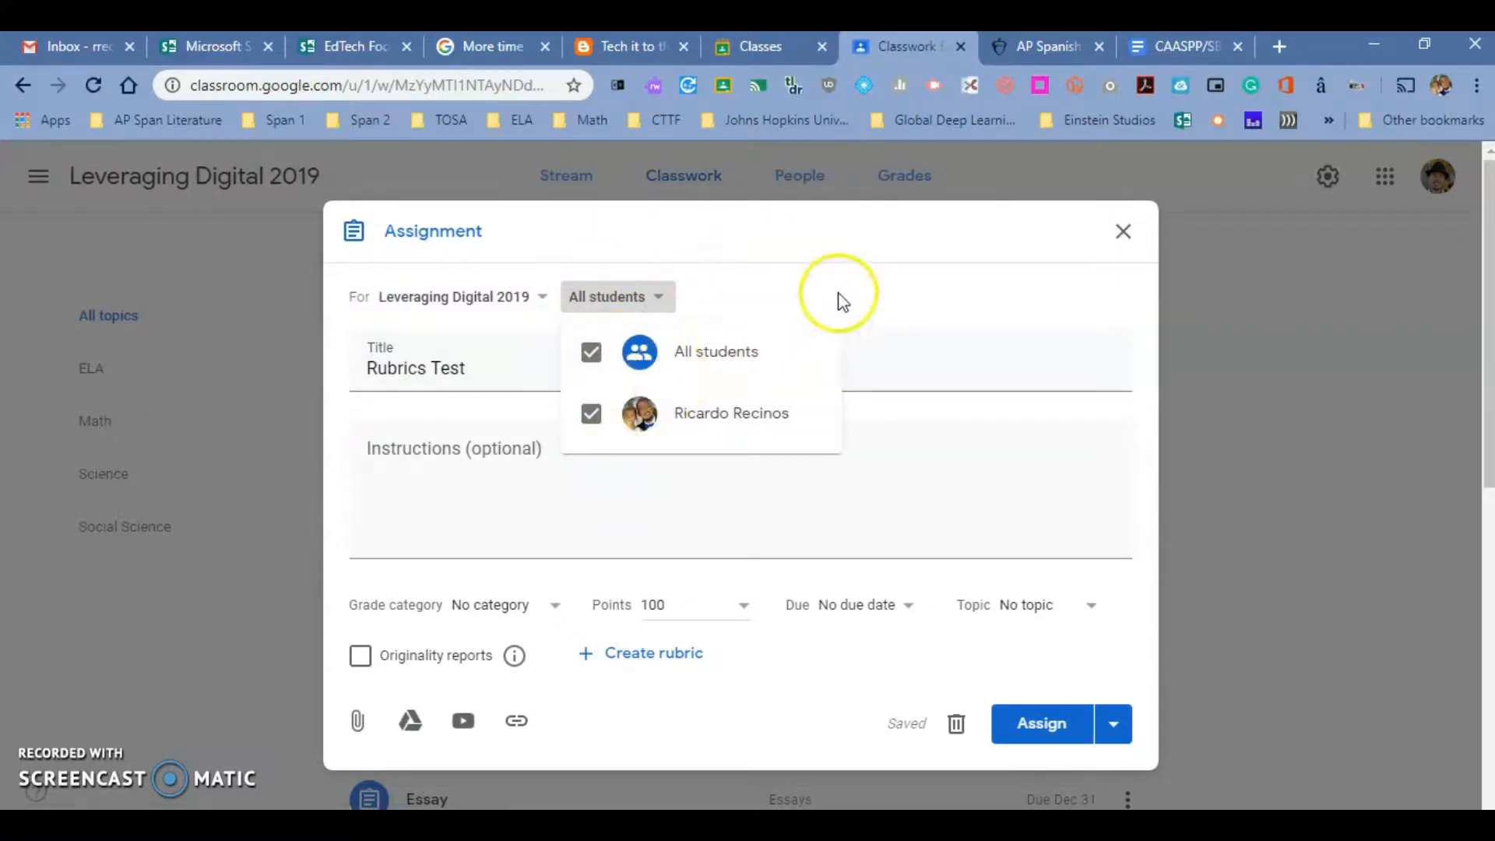
pyautogui.click(869, 251)
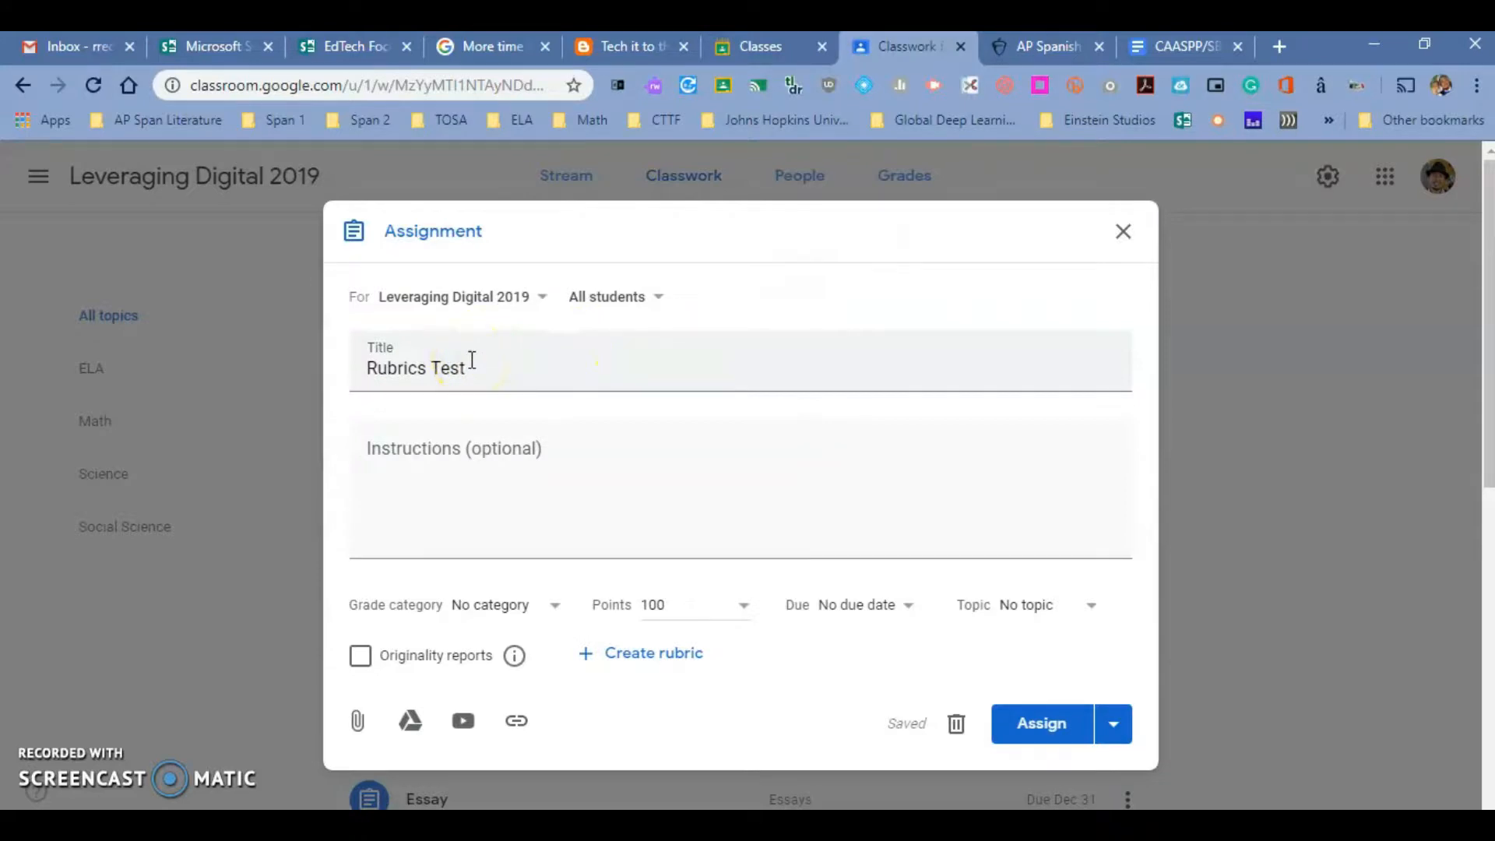
# Set the assignment's grade category to Participation and its points to 50
pyautogui.click(430, 497)
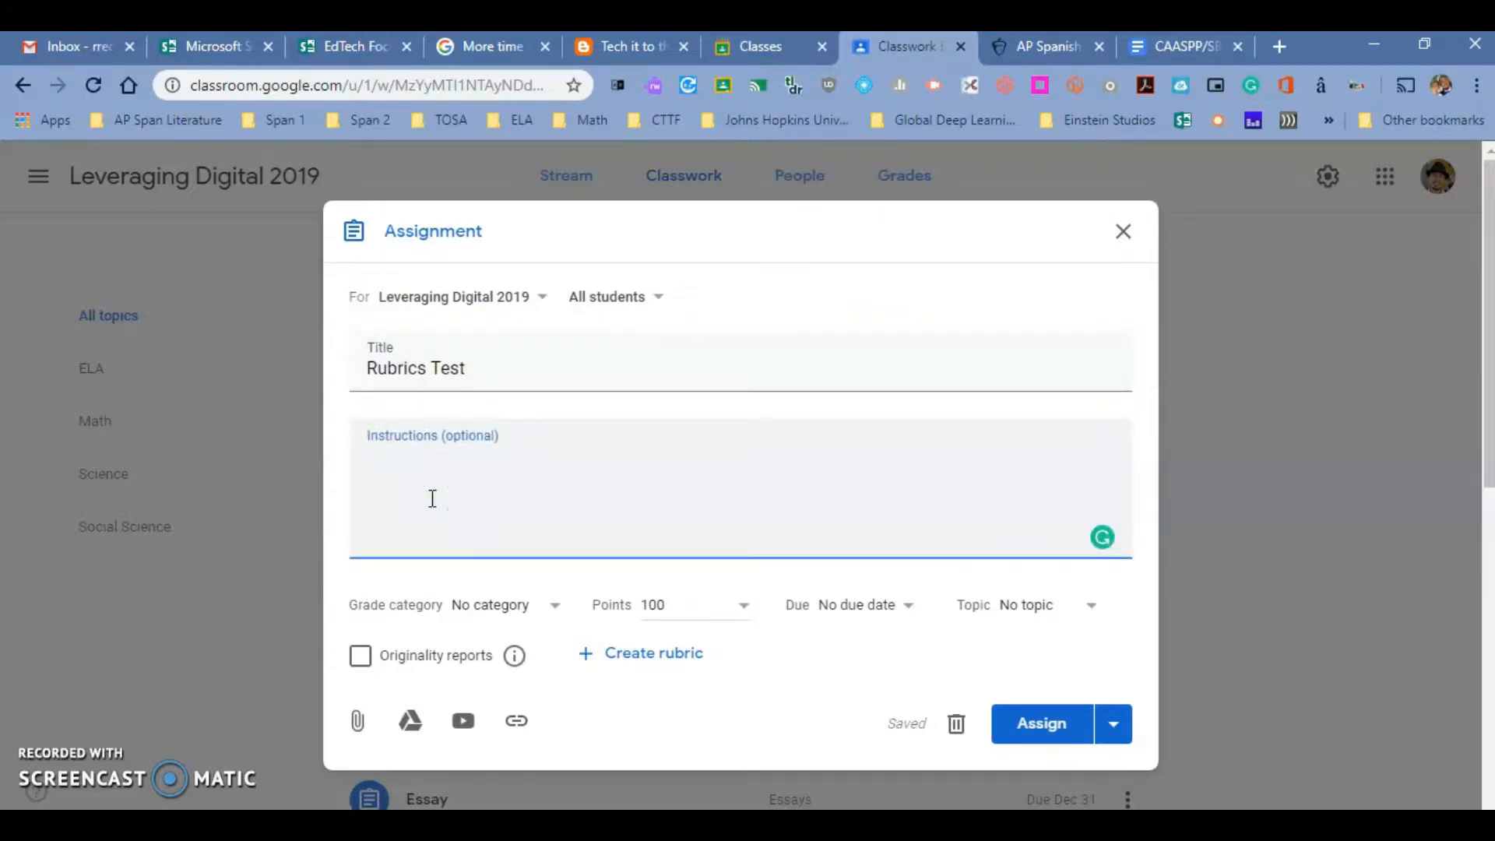
pyautogui.click(549, 614)
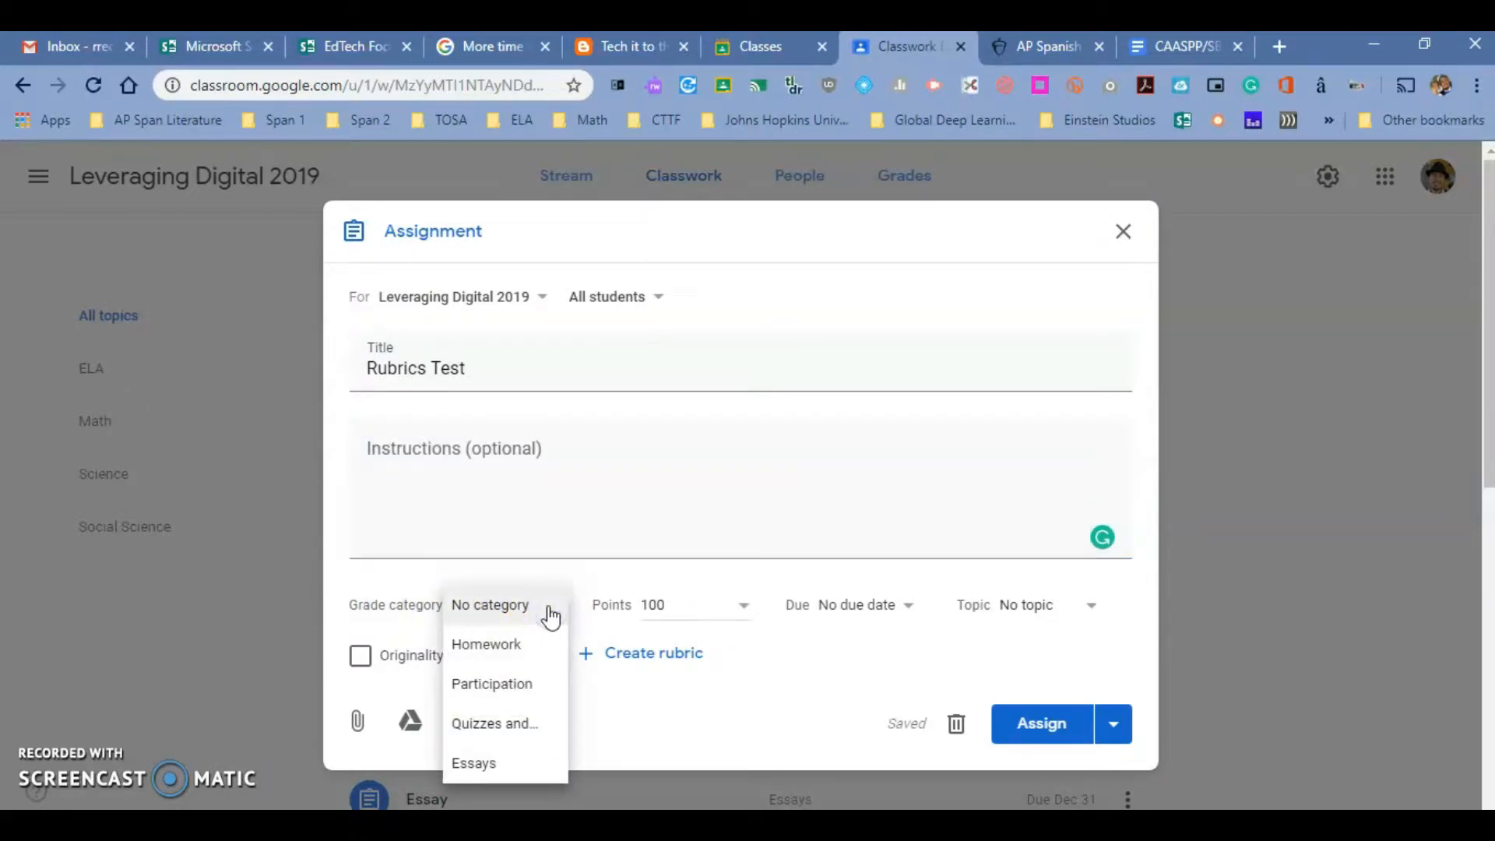
pyautogui.click(505, 688)
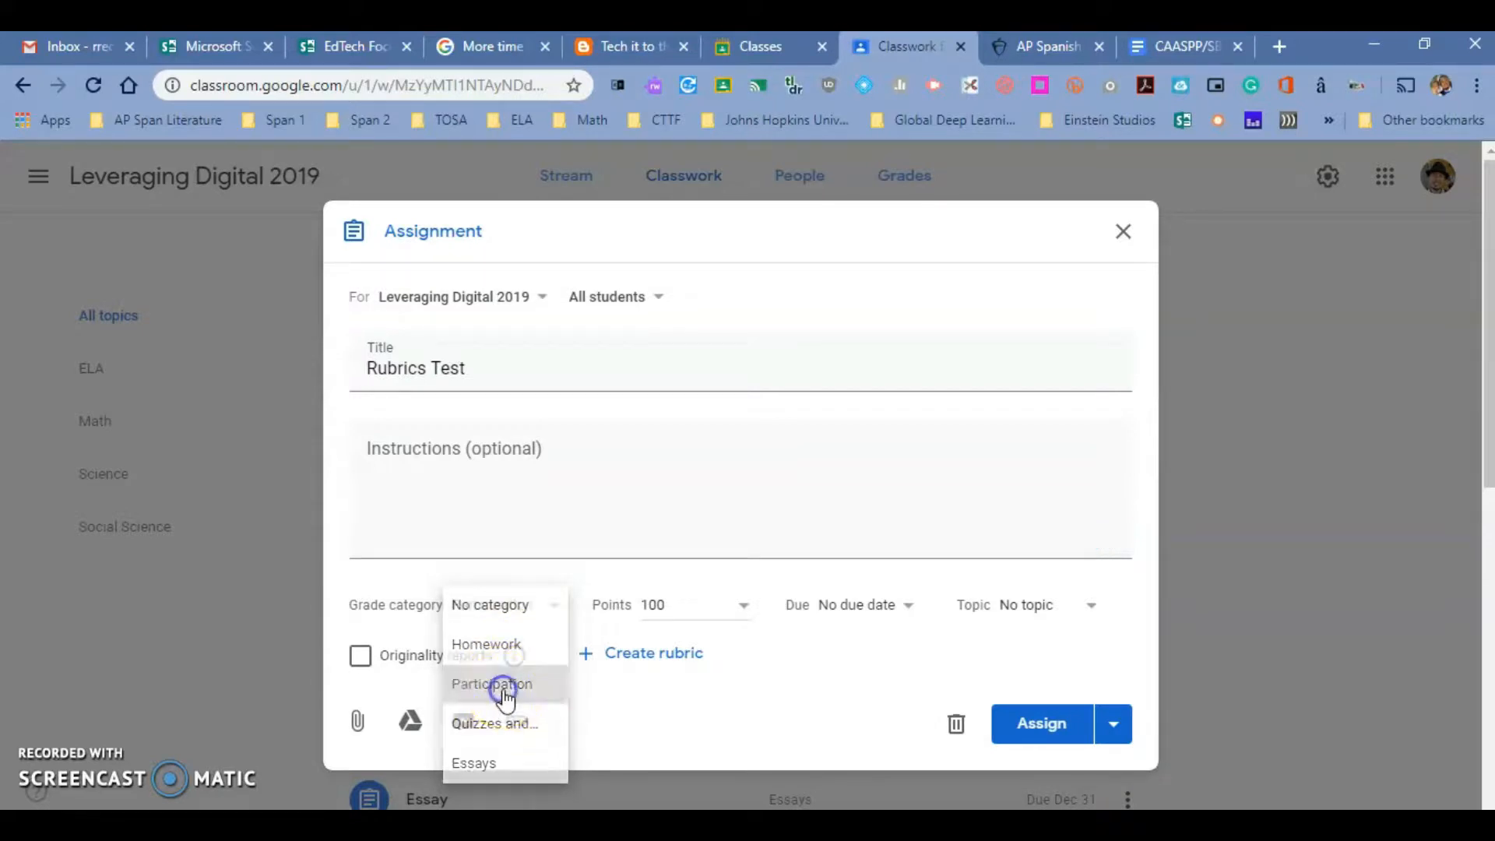
pyautogui.click(691, 608)
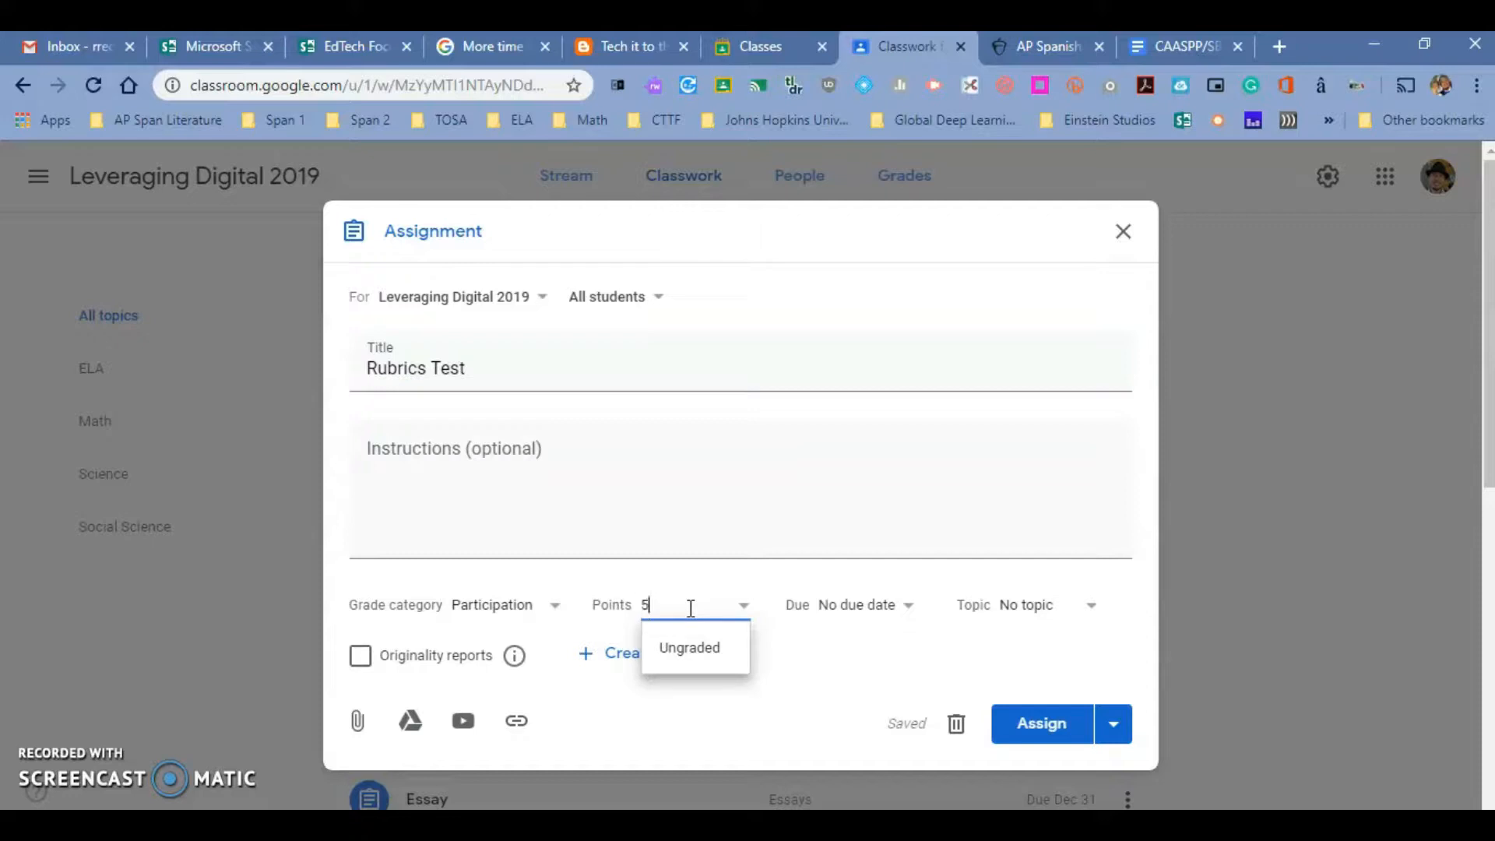
pyautogui.click(676, 515)
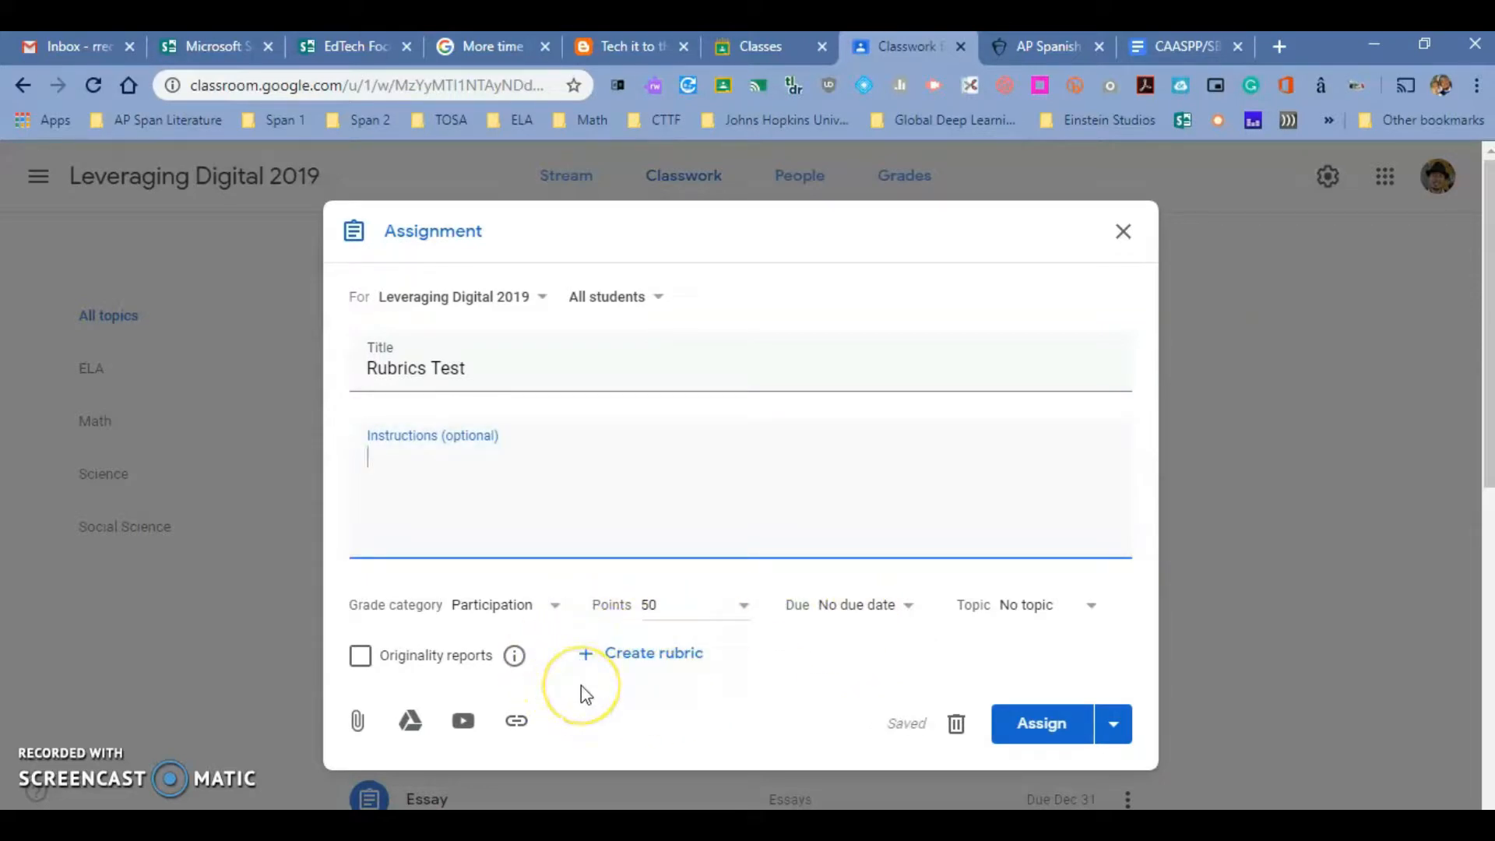
# Start creating a rubric for the Rubrics Test assignment
pyautogui.click(643, 662)
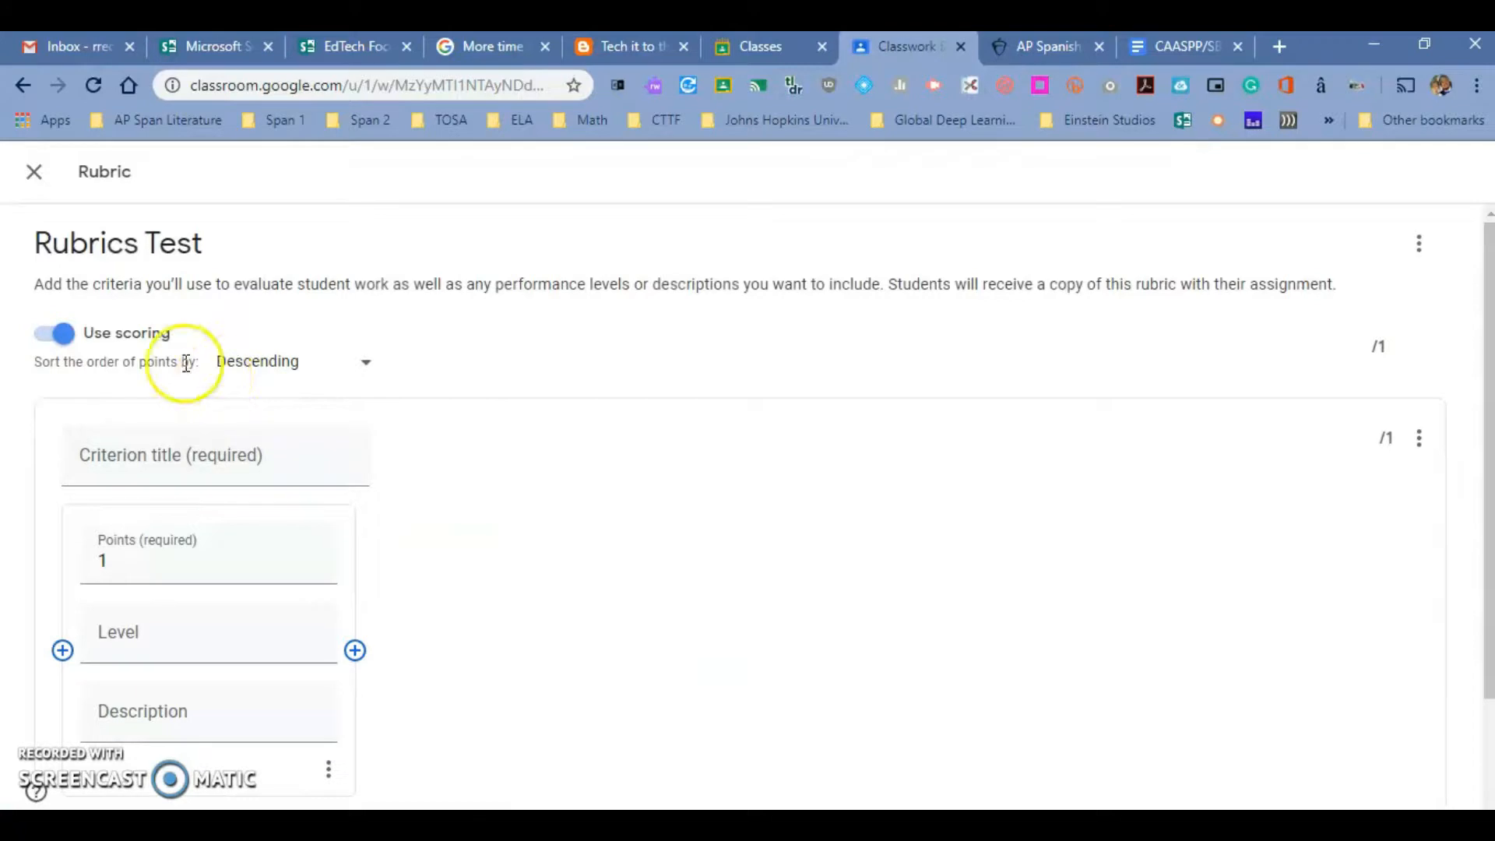
# Turn the rubric's scoring off and back on
pyautogui.click(43, 339)
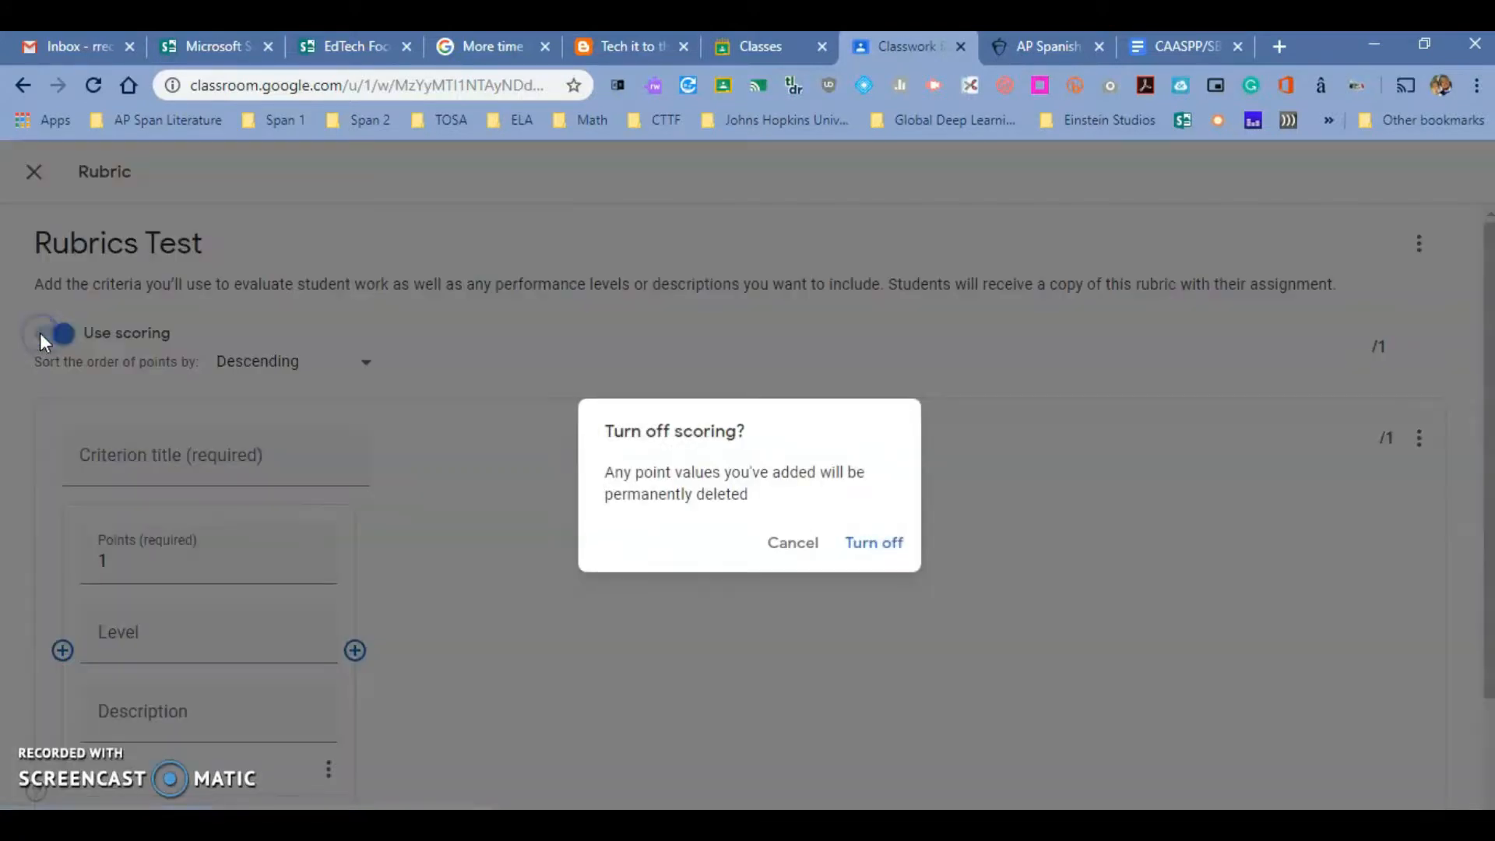
pyautogui.click(873, 554)
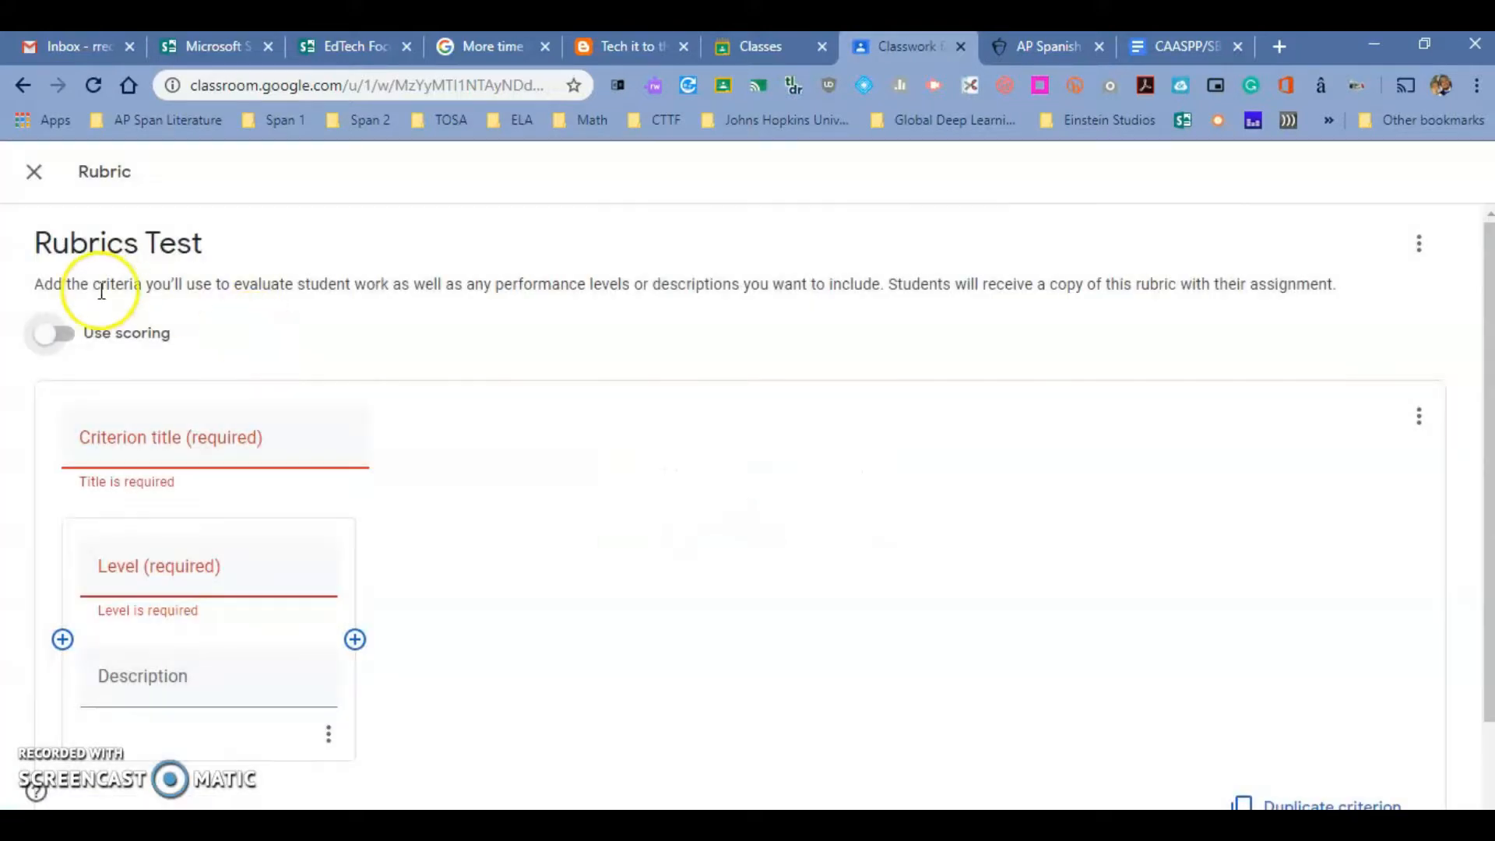
pyautogui.click(74, 345)
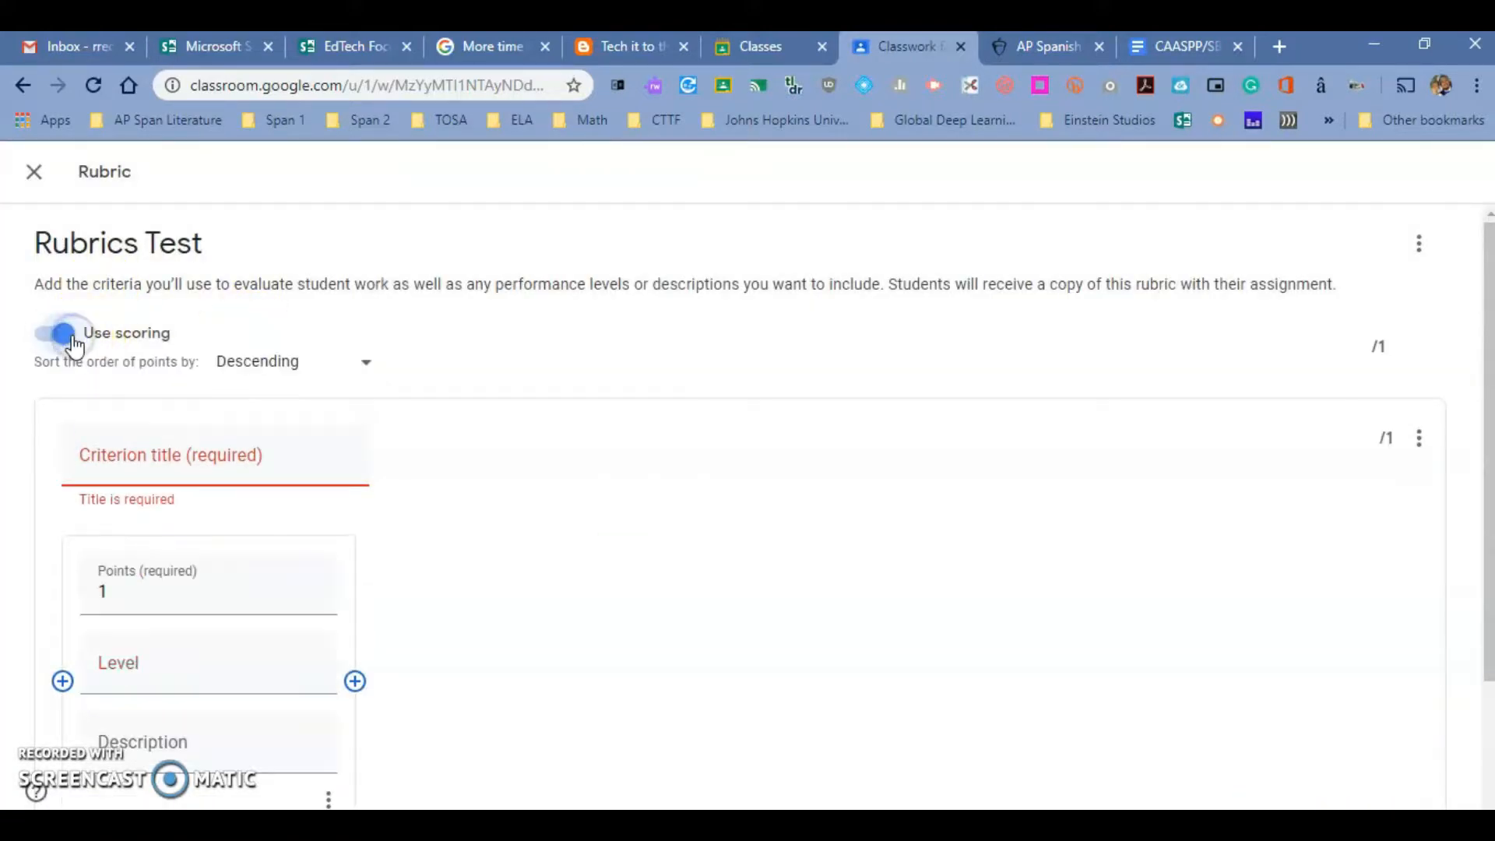
# Consult the AP Spanish scoring guidelines and title the rubric's first criterion "Content"
pyautogui.click(138, 459)
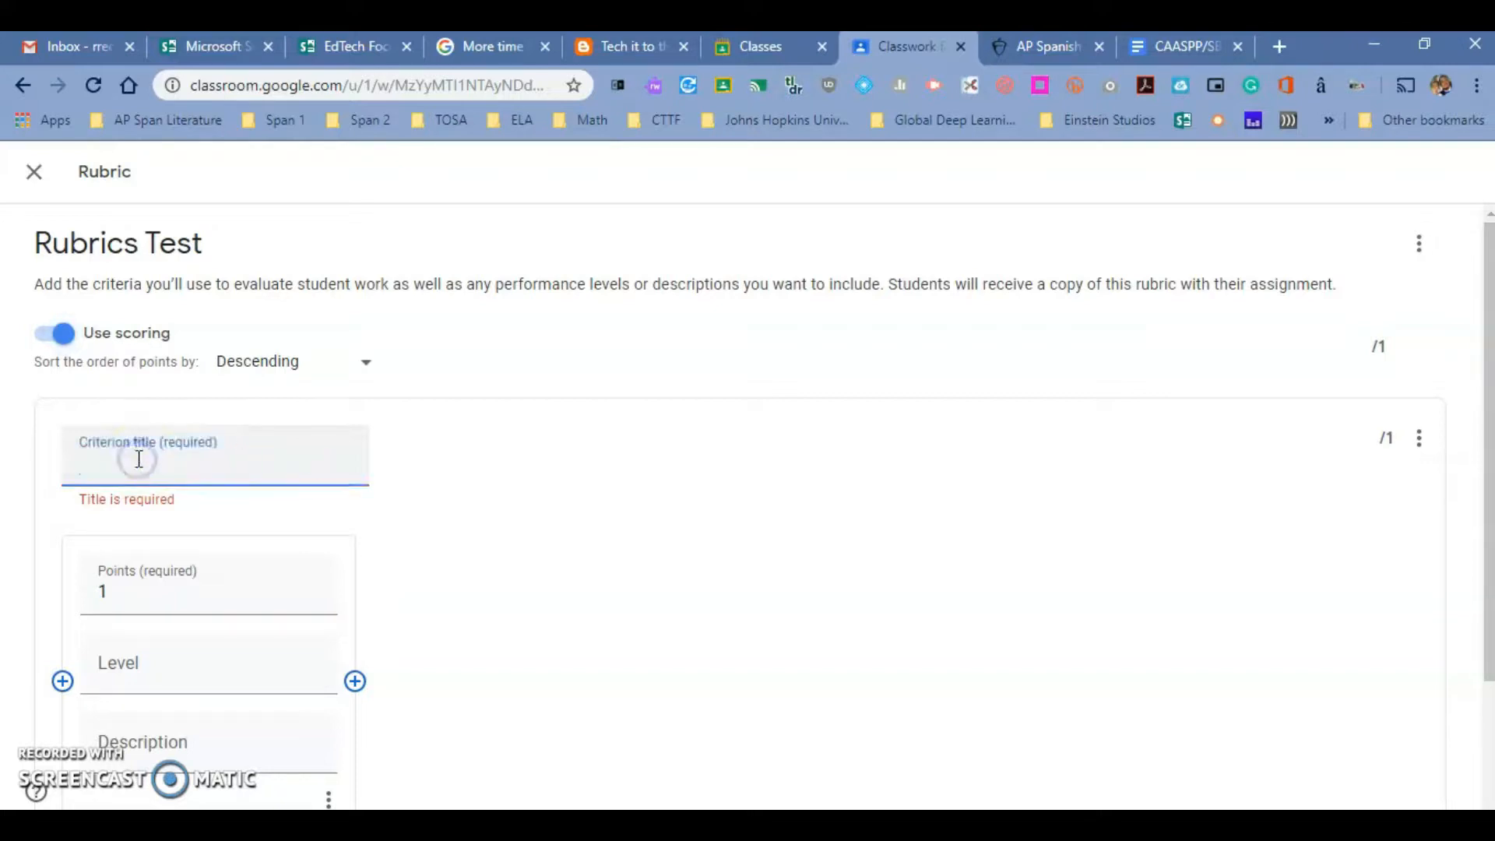
pyautogui.click(1047, 49)
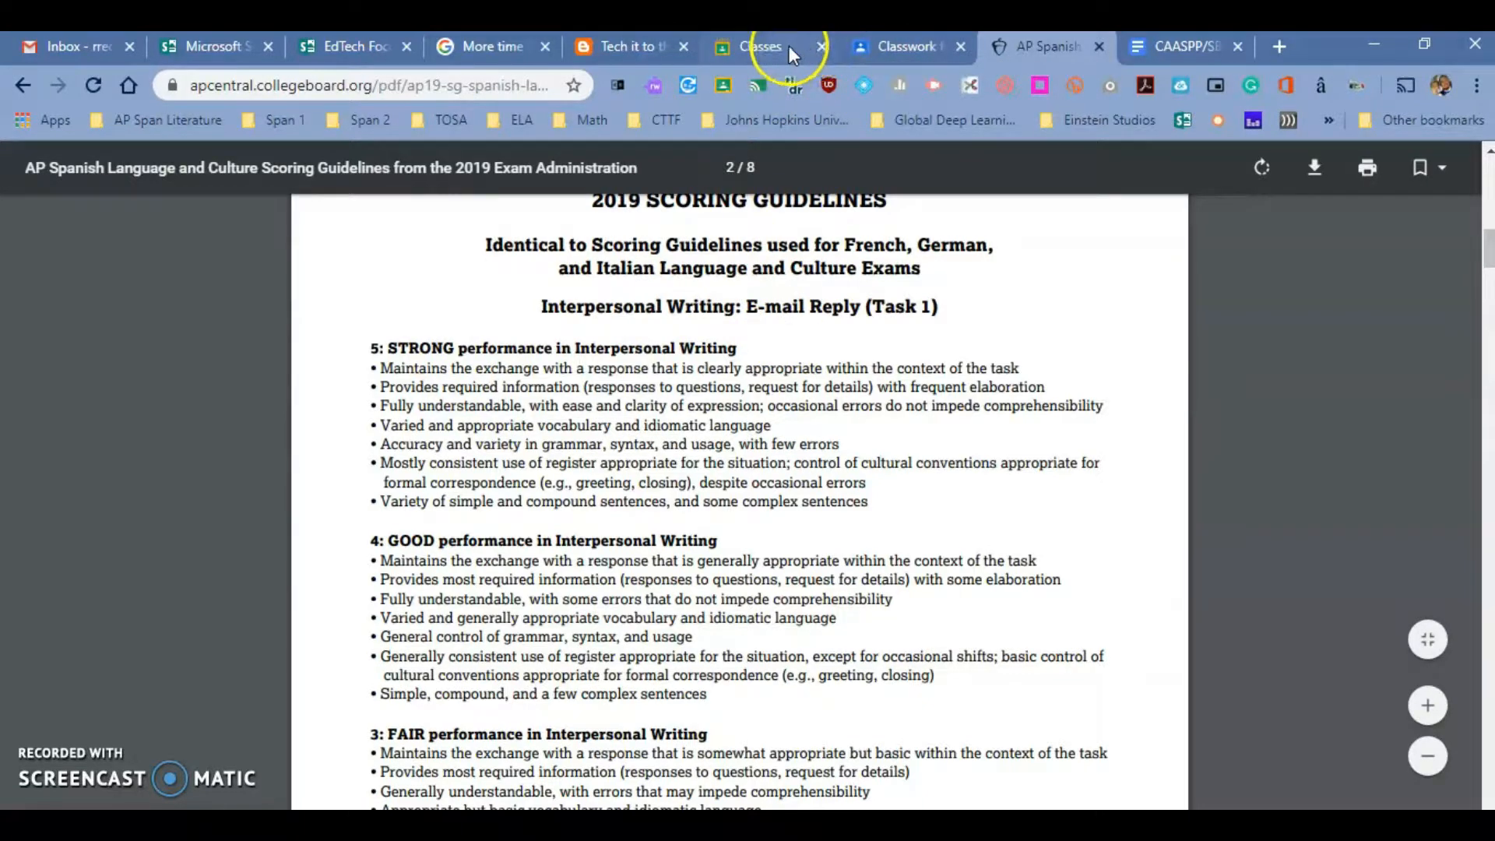
pyautogui.click(896, 45)
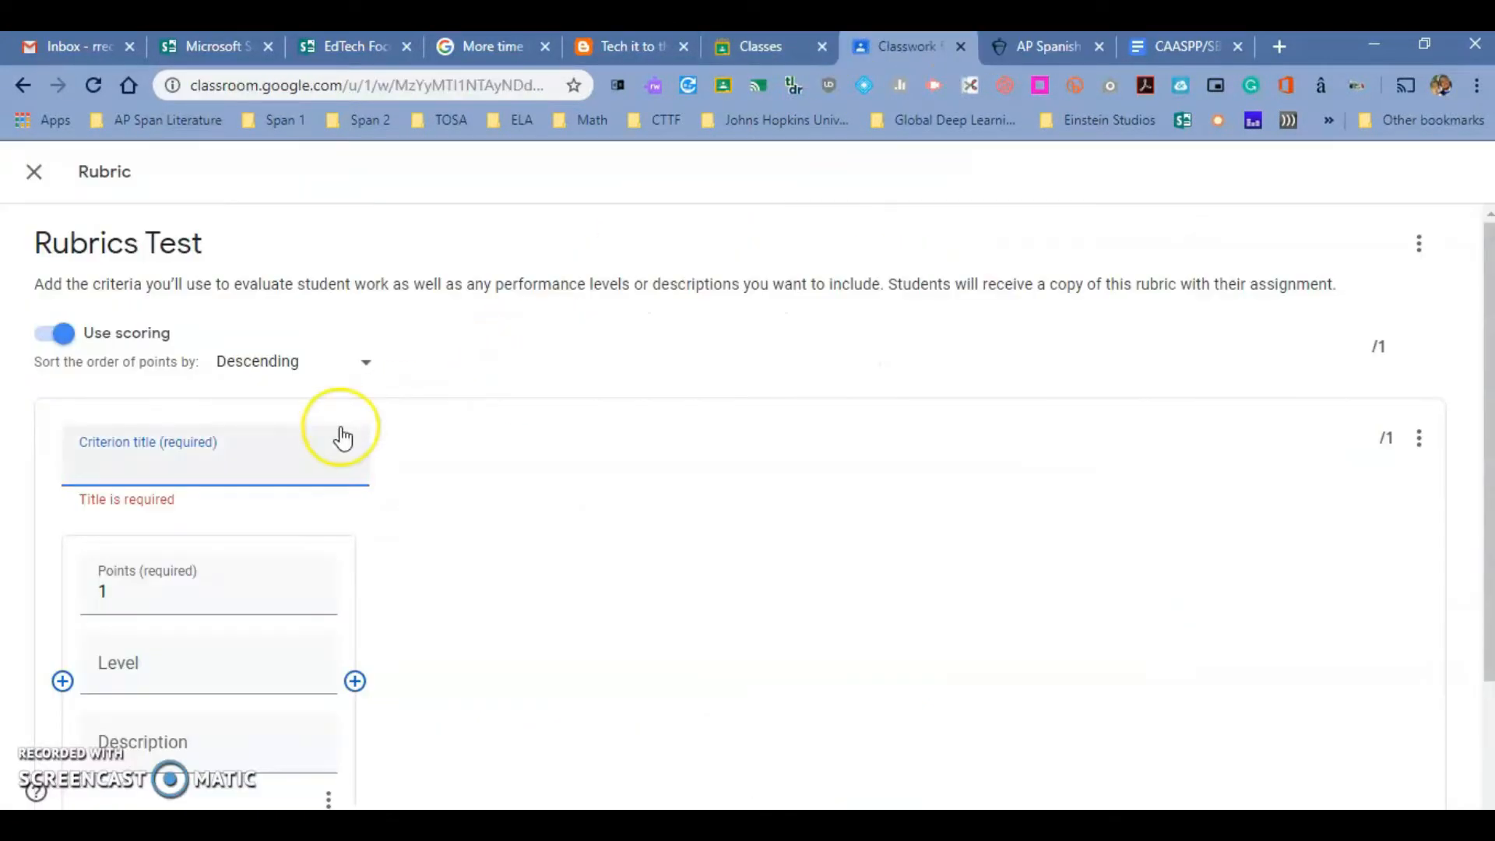
pyautogui.write('ent')
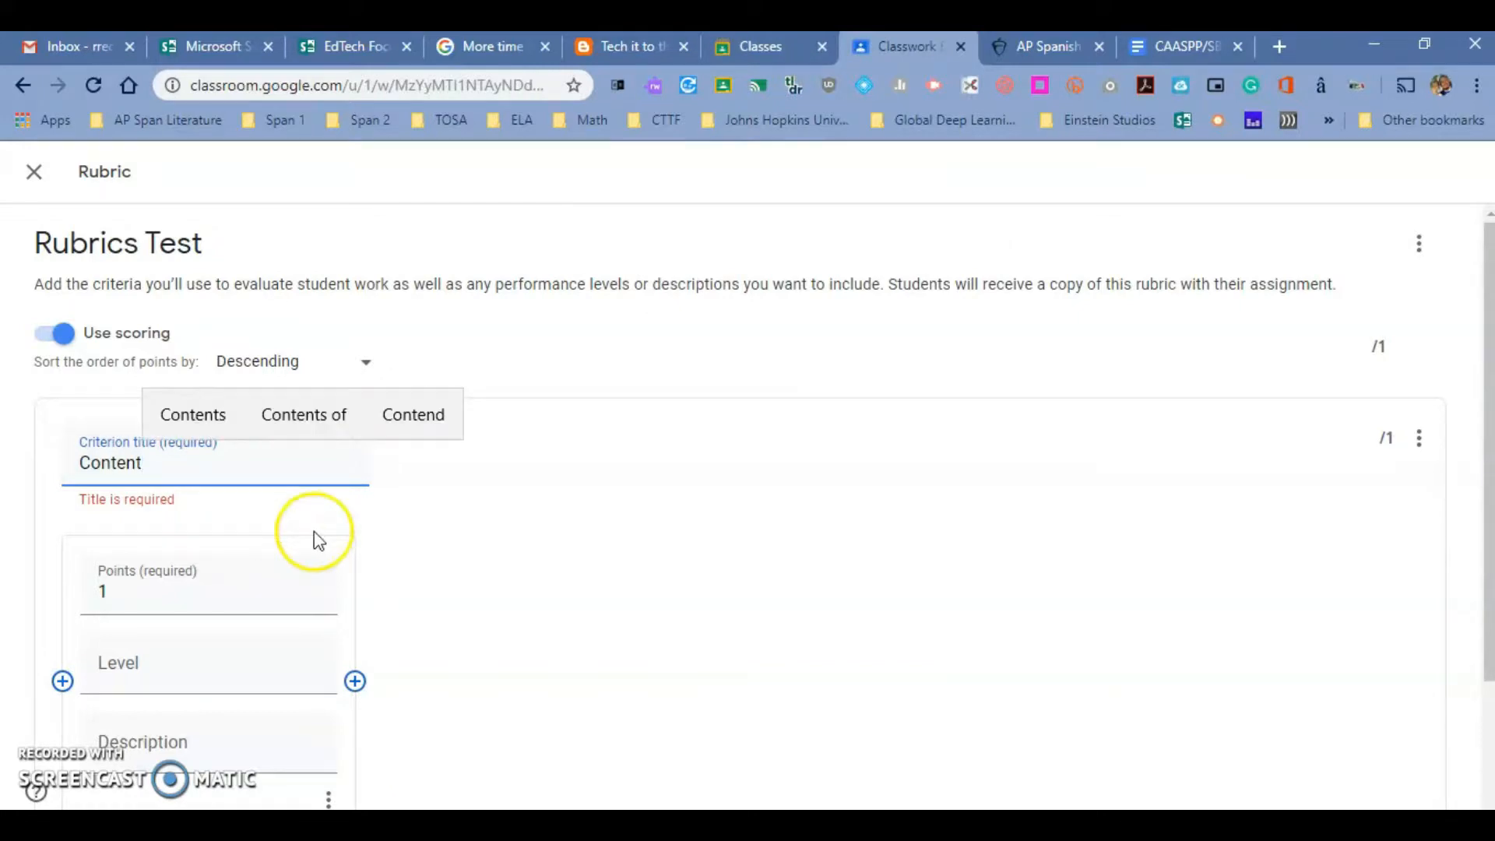
# Give the Content criterion's first level 5 points and name it "Strong"
pyautogui.click(116, 599)
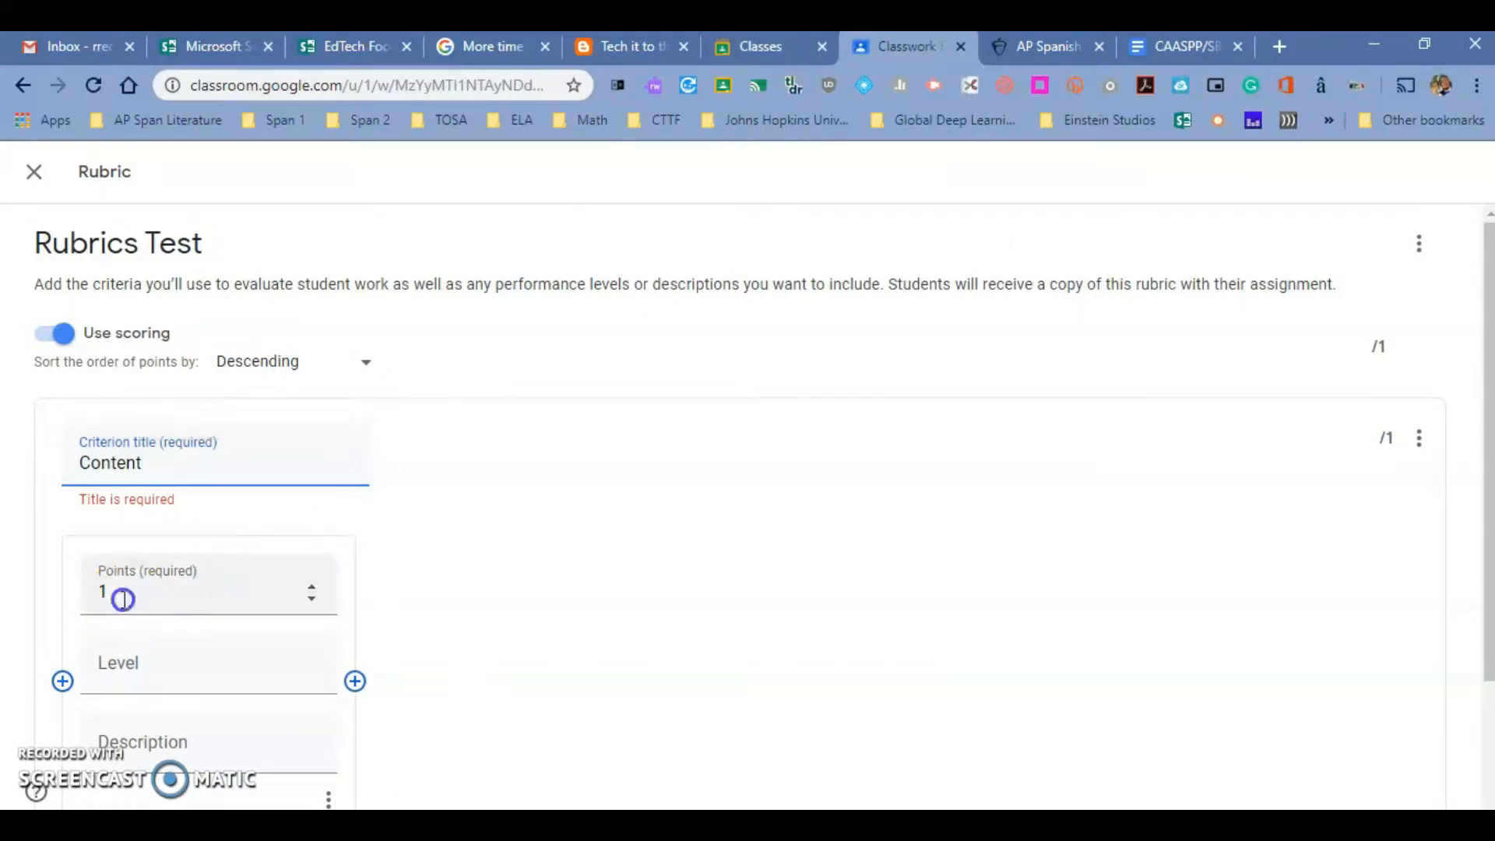
pyautogui.write('5')
pyautogui.click(128, 619)
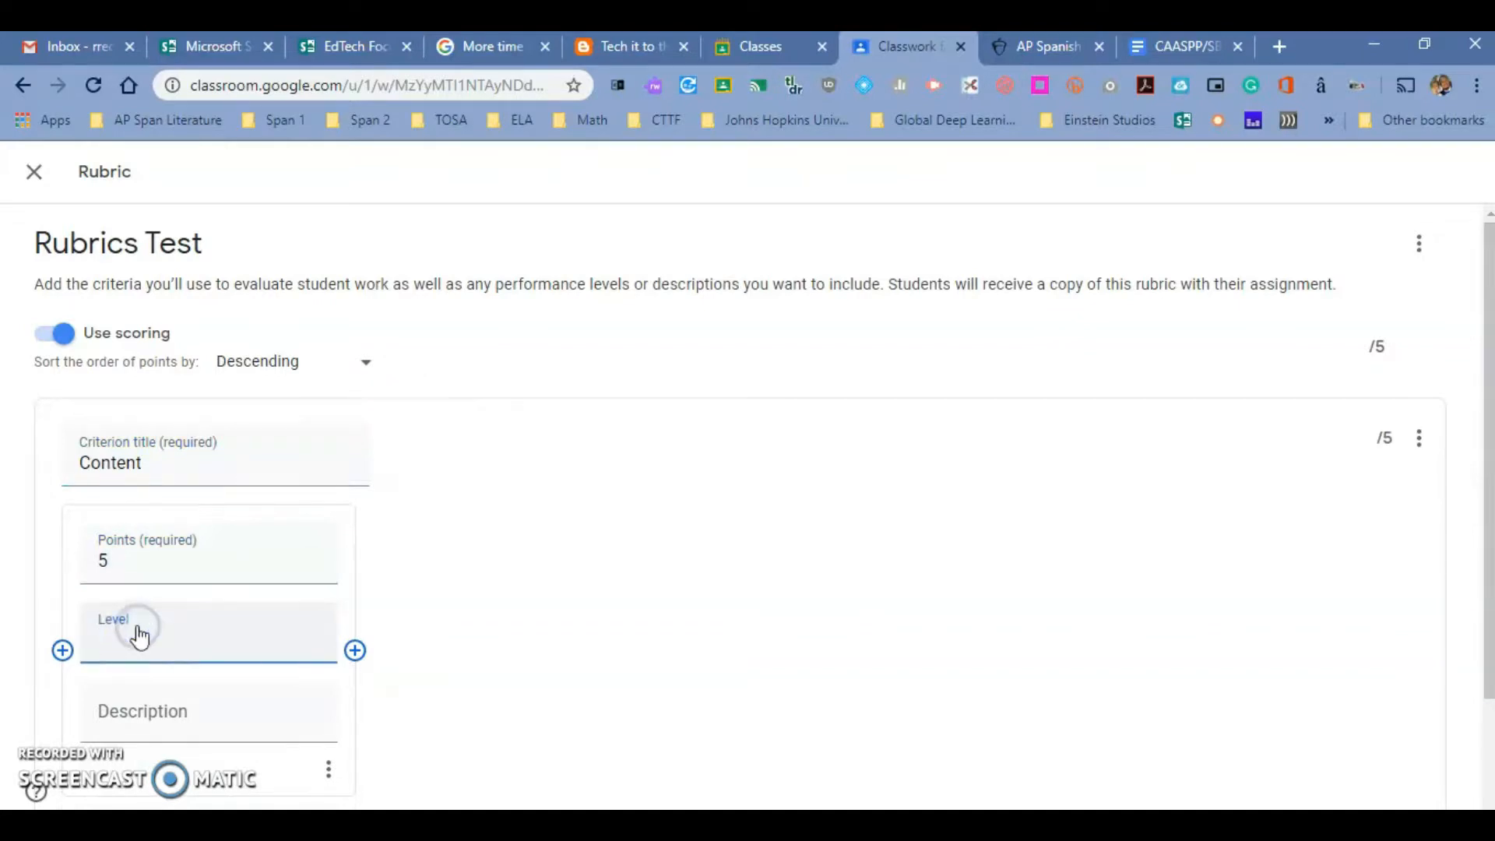
pyautogui.write('Strong')
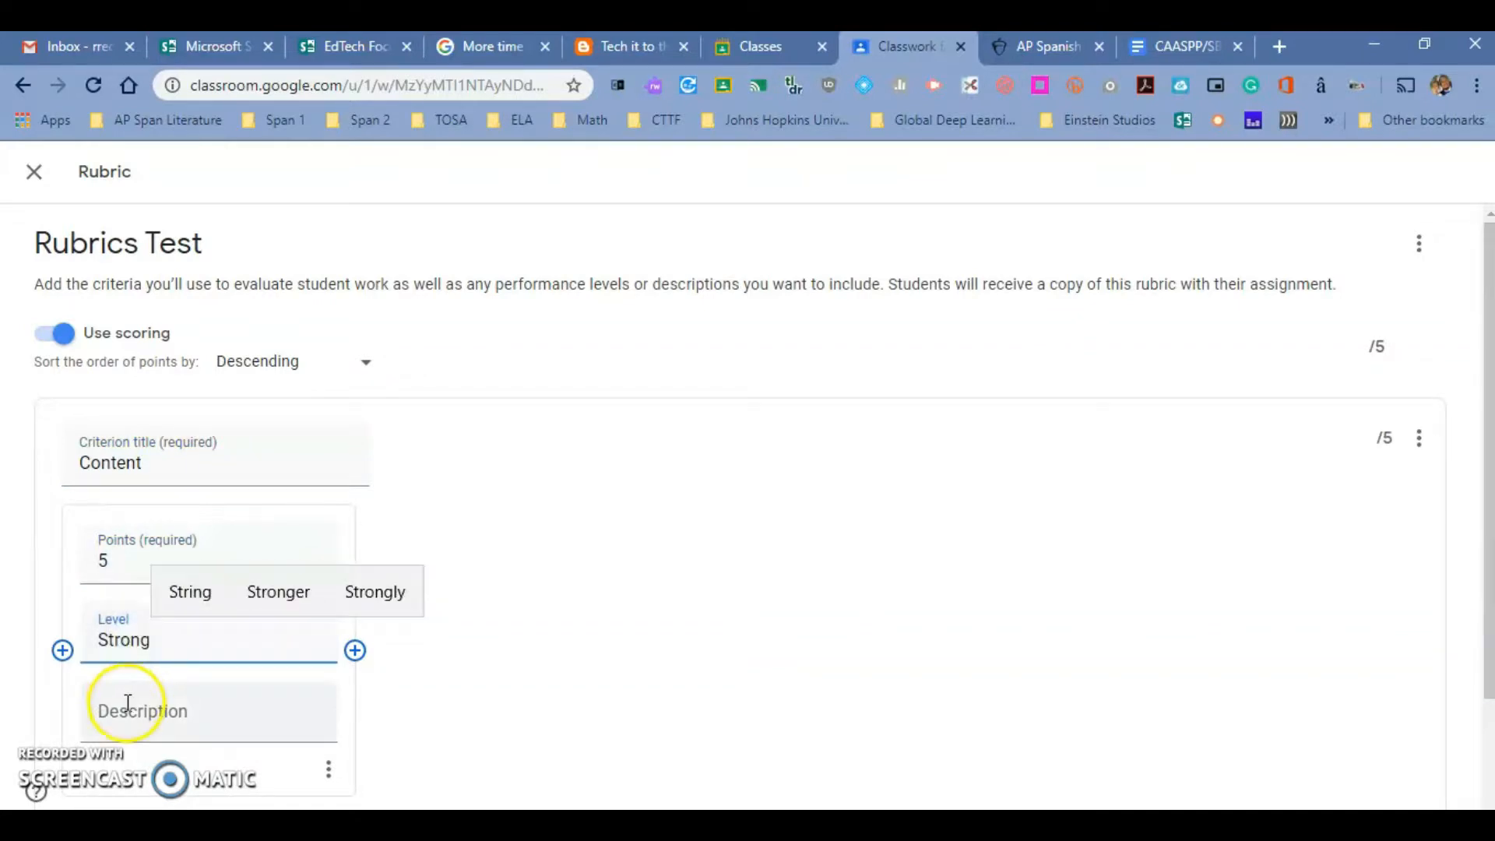
# Copy the "5: STRONG performance" bullet points from the AP Spanish scoring guidelines into the Strong level's description
pyautogui.click(128, 718)
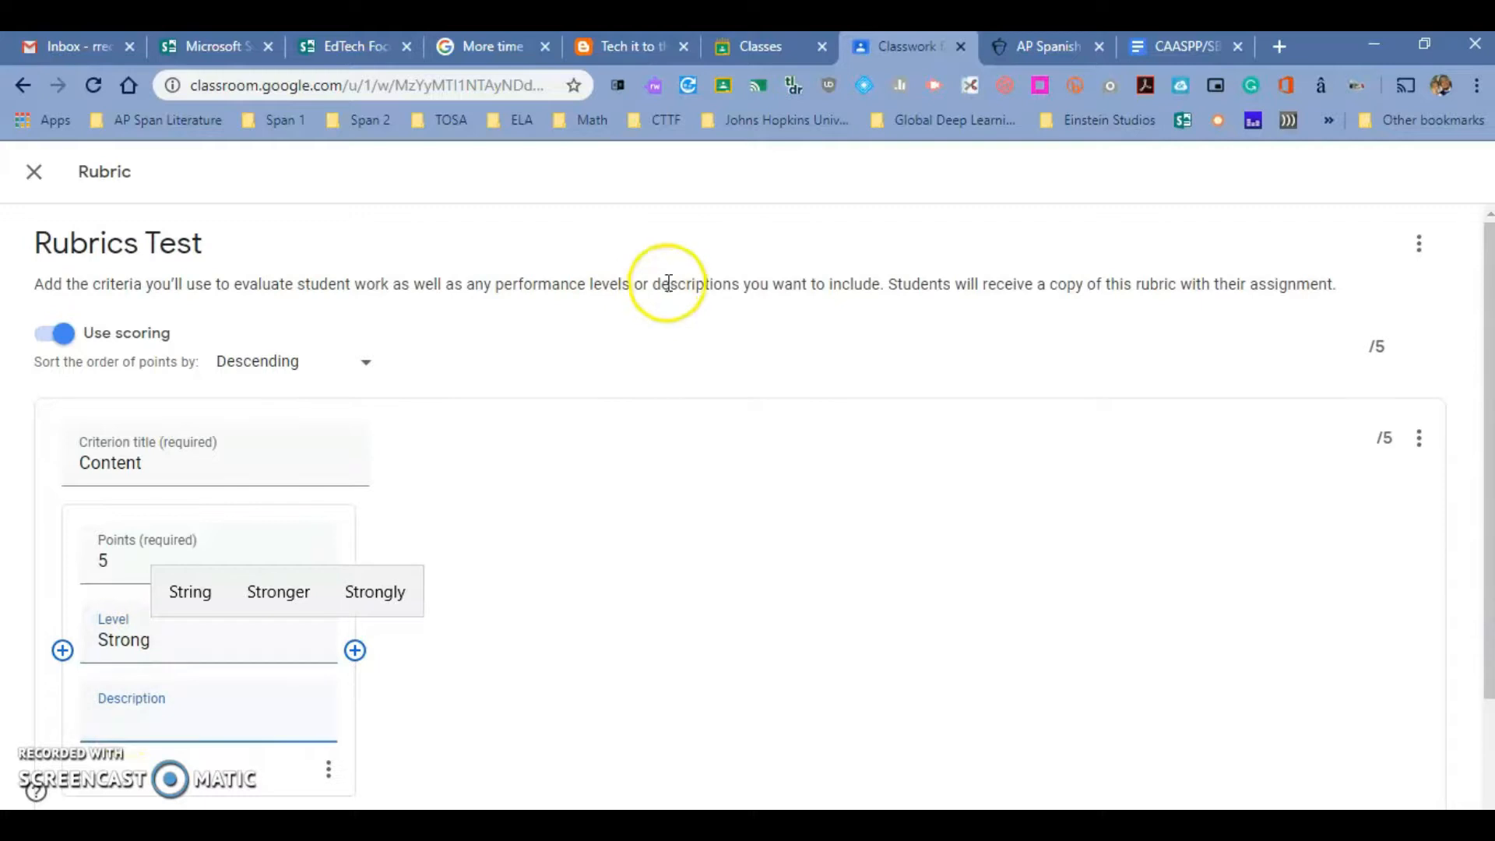
pyautogui.click(1058, 48)
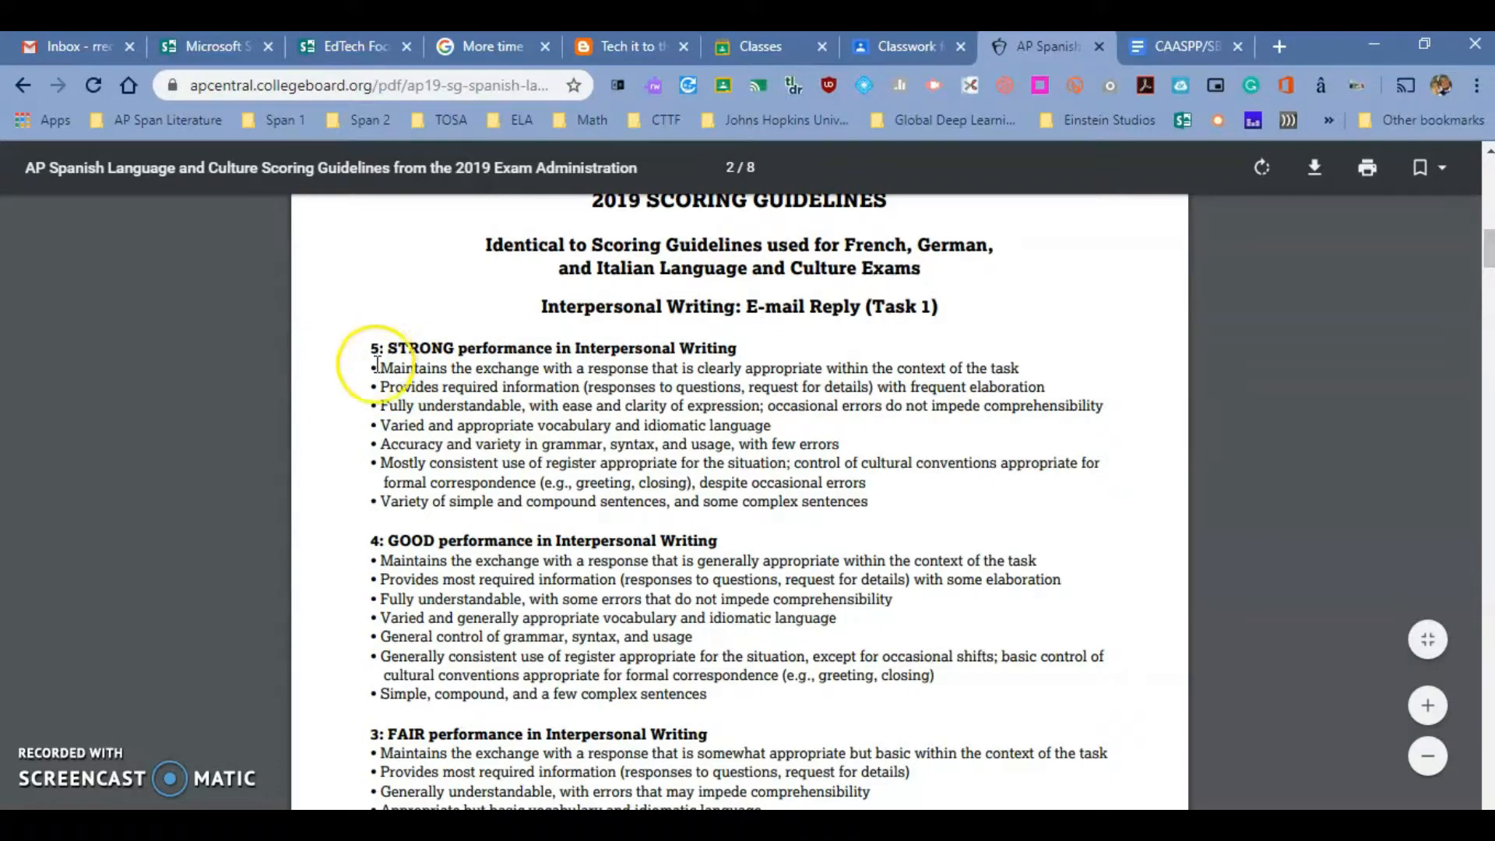
pyautogui.moveTo(381, 367); pyautogui.dragTo(886, 496)
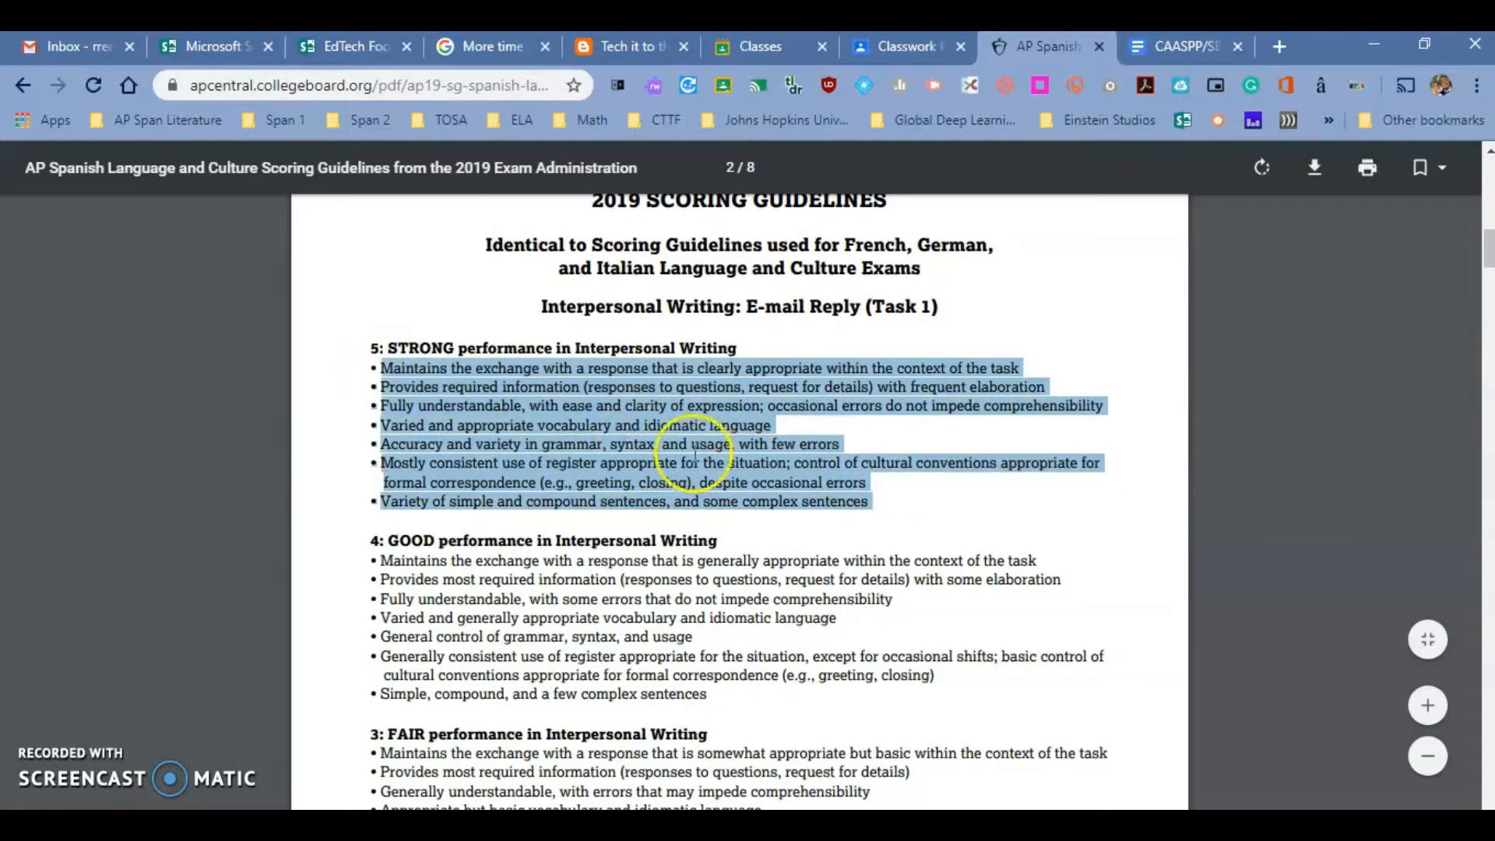
pyautogui.rightClick(715, 460)
pyautogui.click(749, 470)
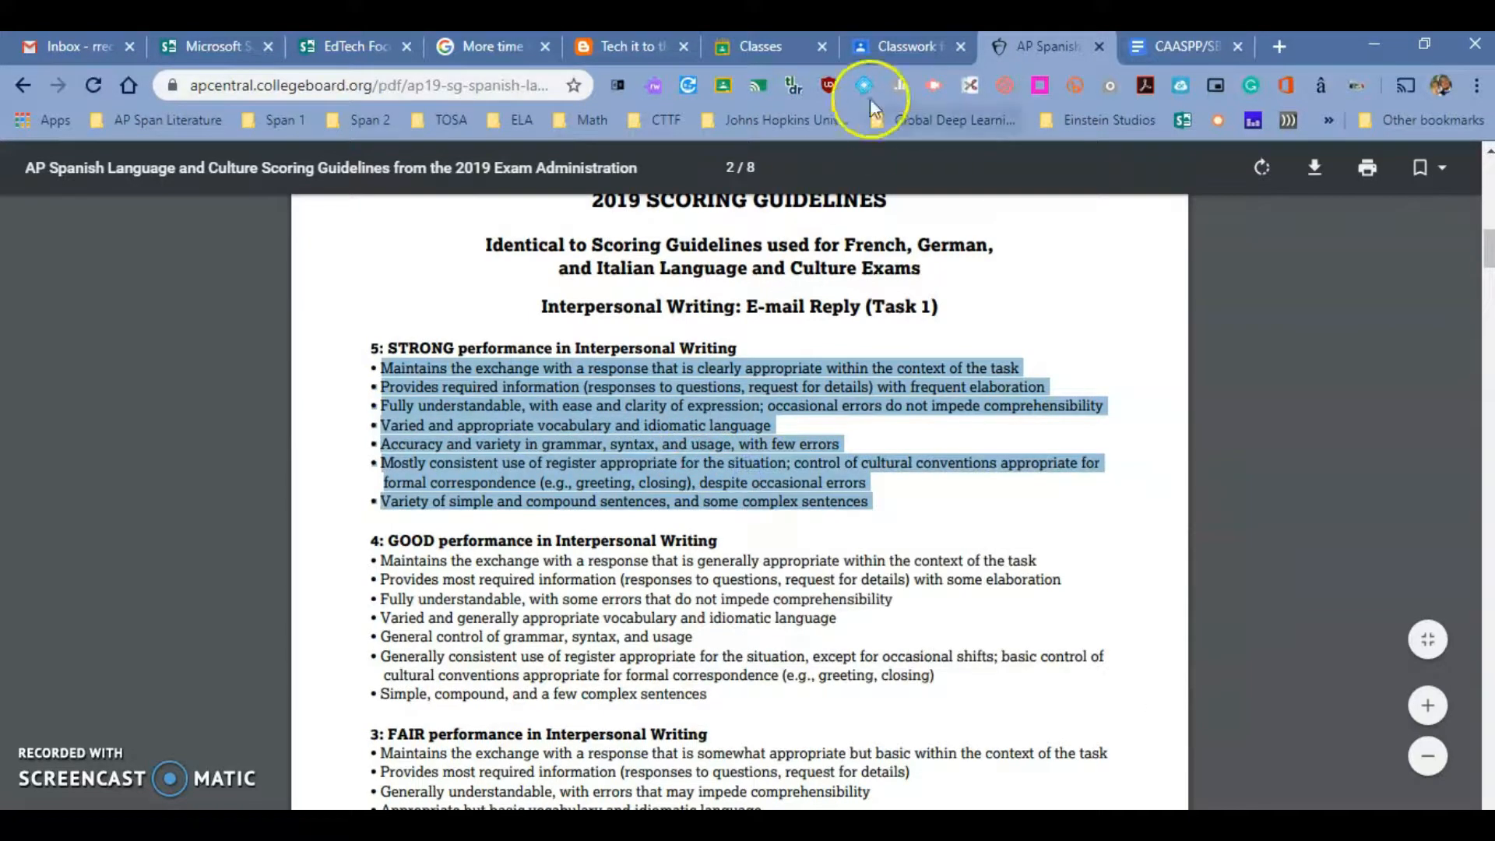
pyautogui.click(878, 49)
pyautogui.click(126, 720)
pyautogui.rightClick(125, 719)
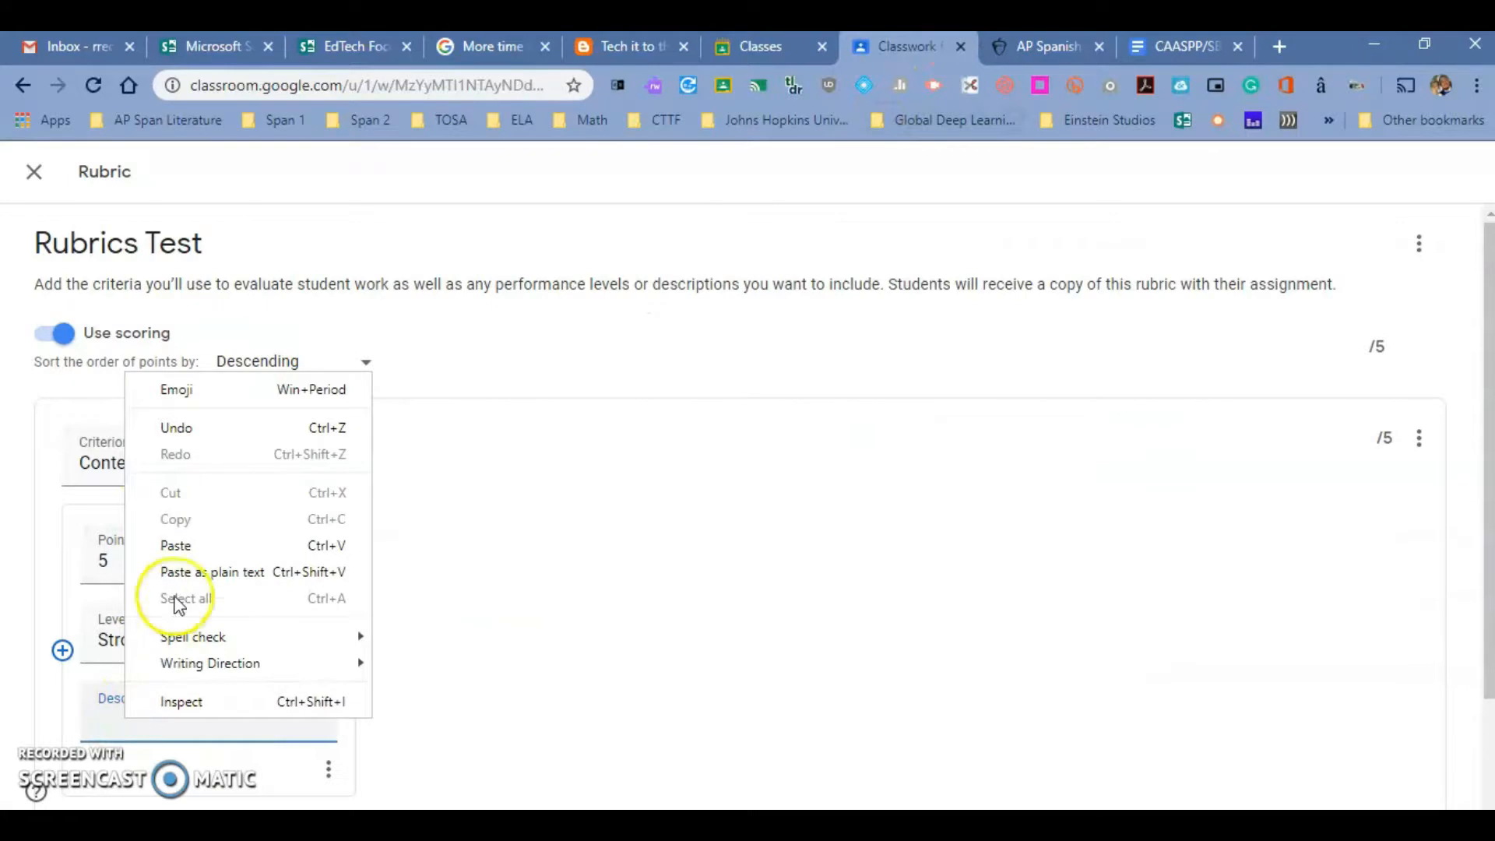
pyautogui.click(184, 544)
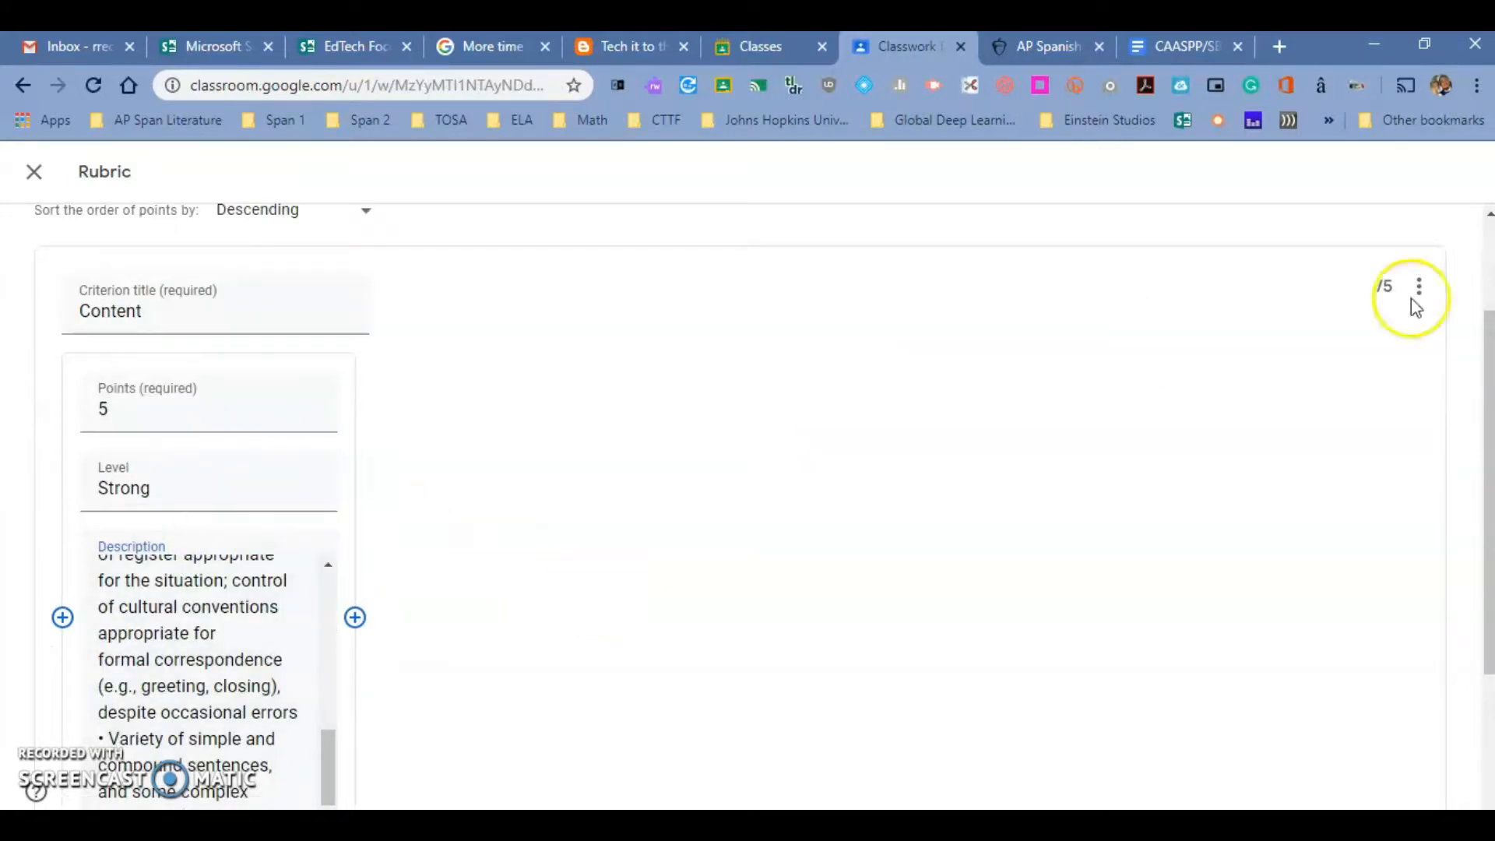
# Add a second level after Strong in the Content criterion, worth 4 points and named "Good"
pyautogui.click(1488, 380)
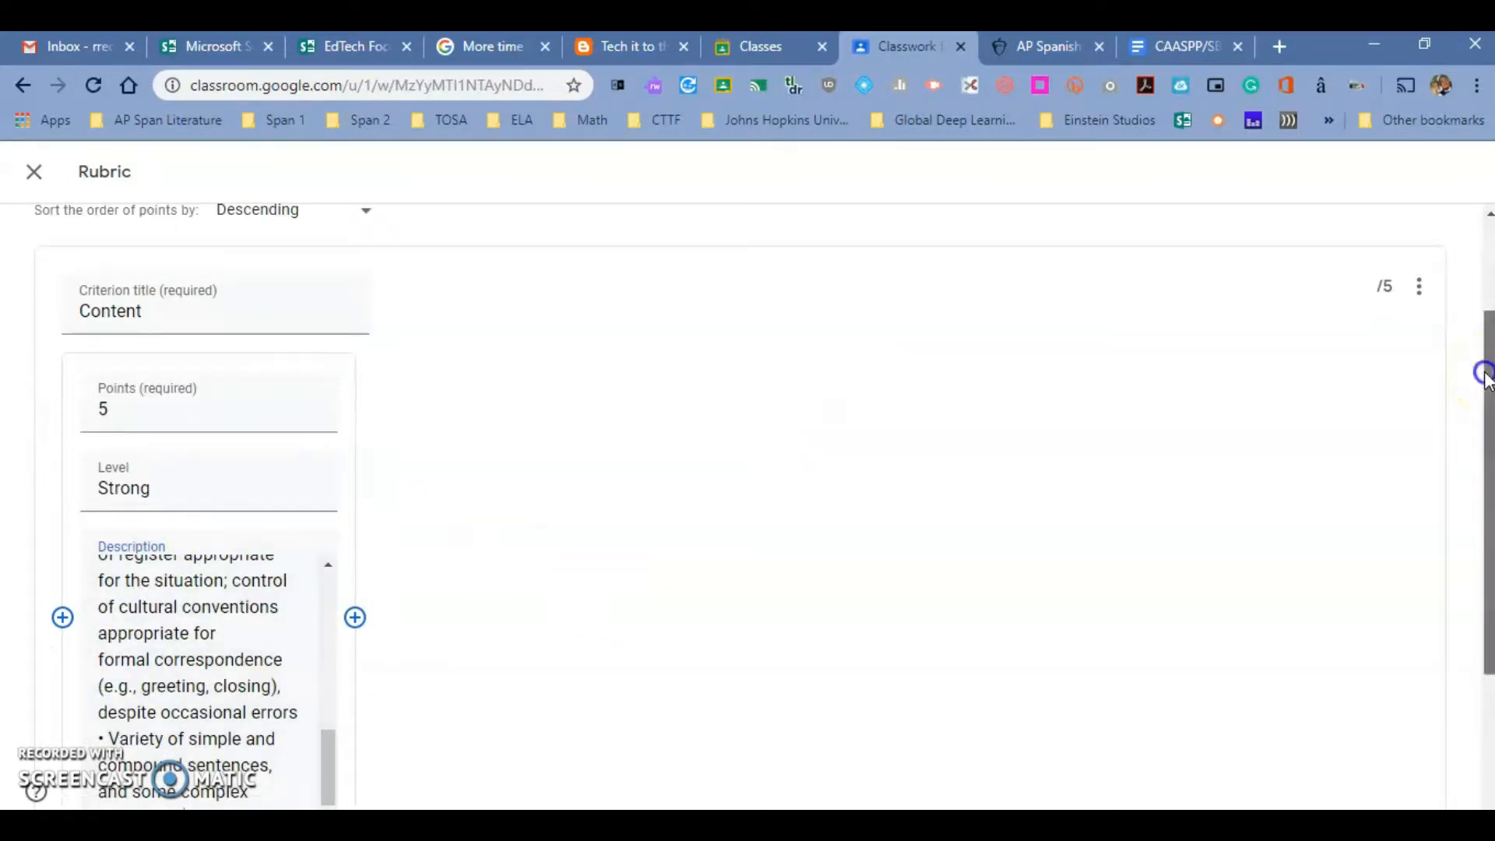
pyautogui.moveTo(1487, 380); pyautogui.dragTo(1459, 534)
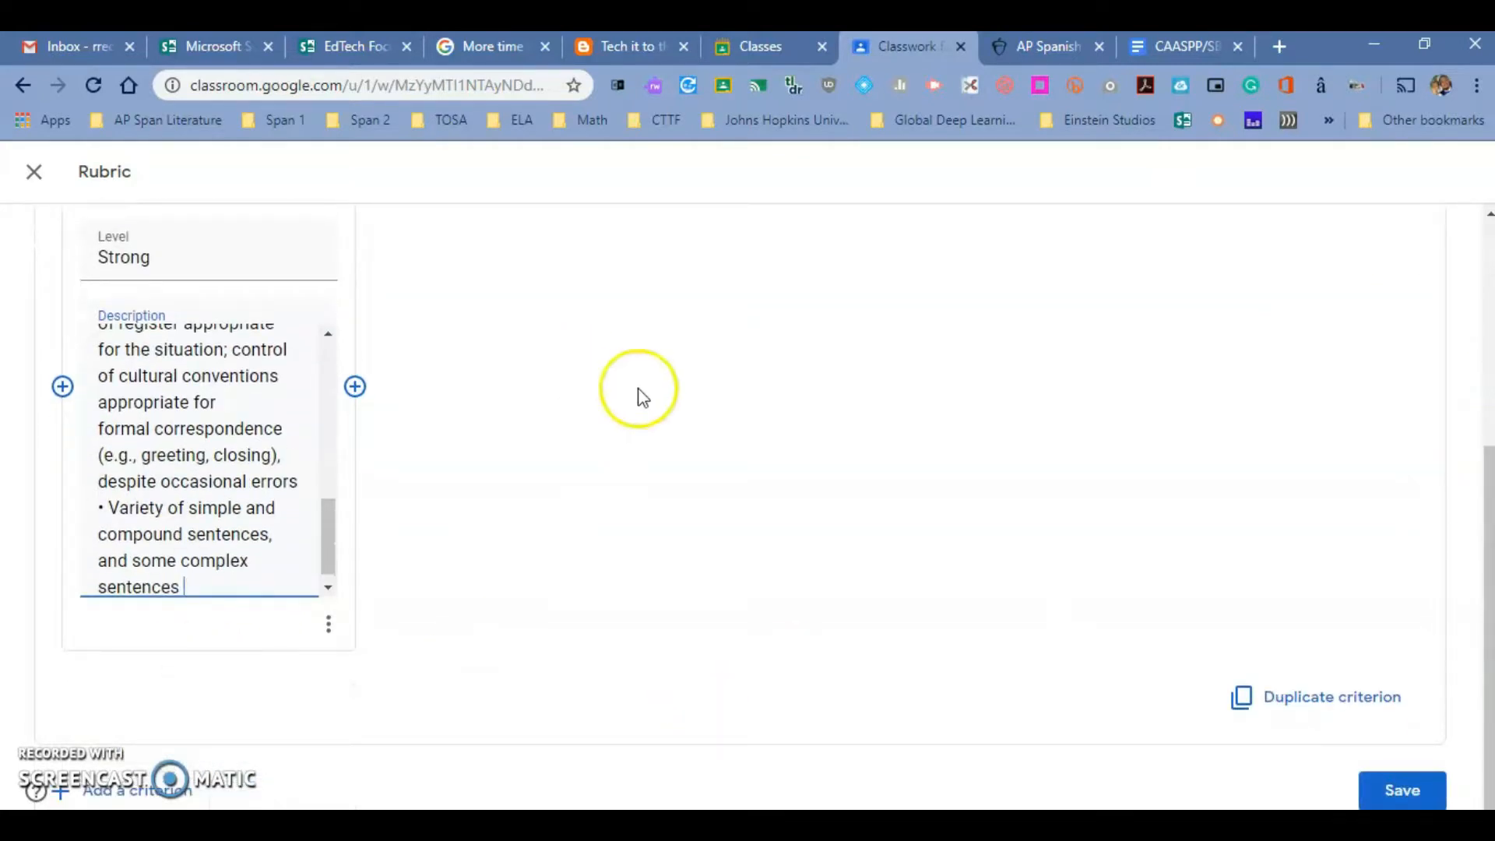
pyautogui.click(356, 387)
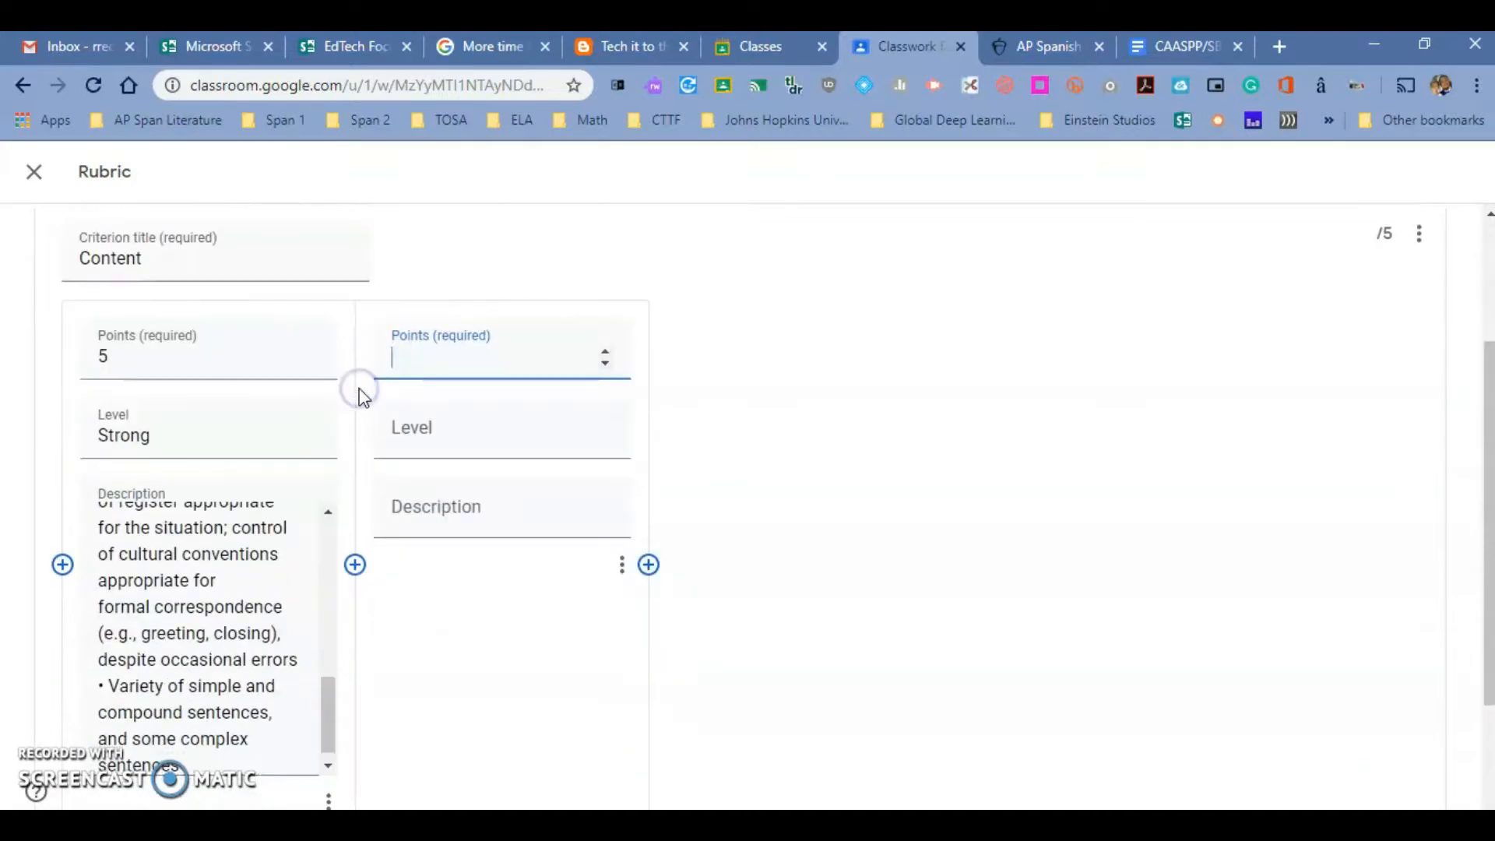
pyautogui.click(442, 428)
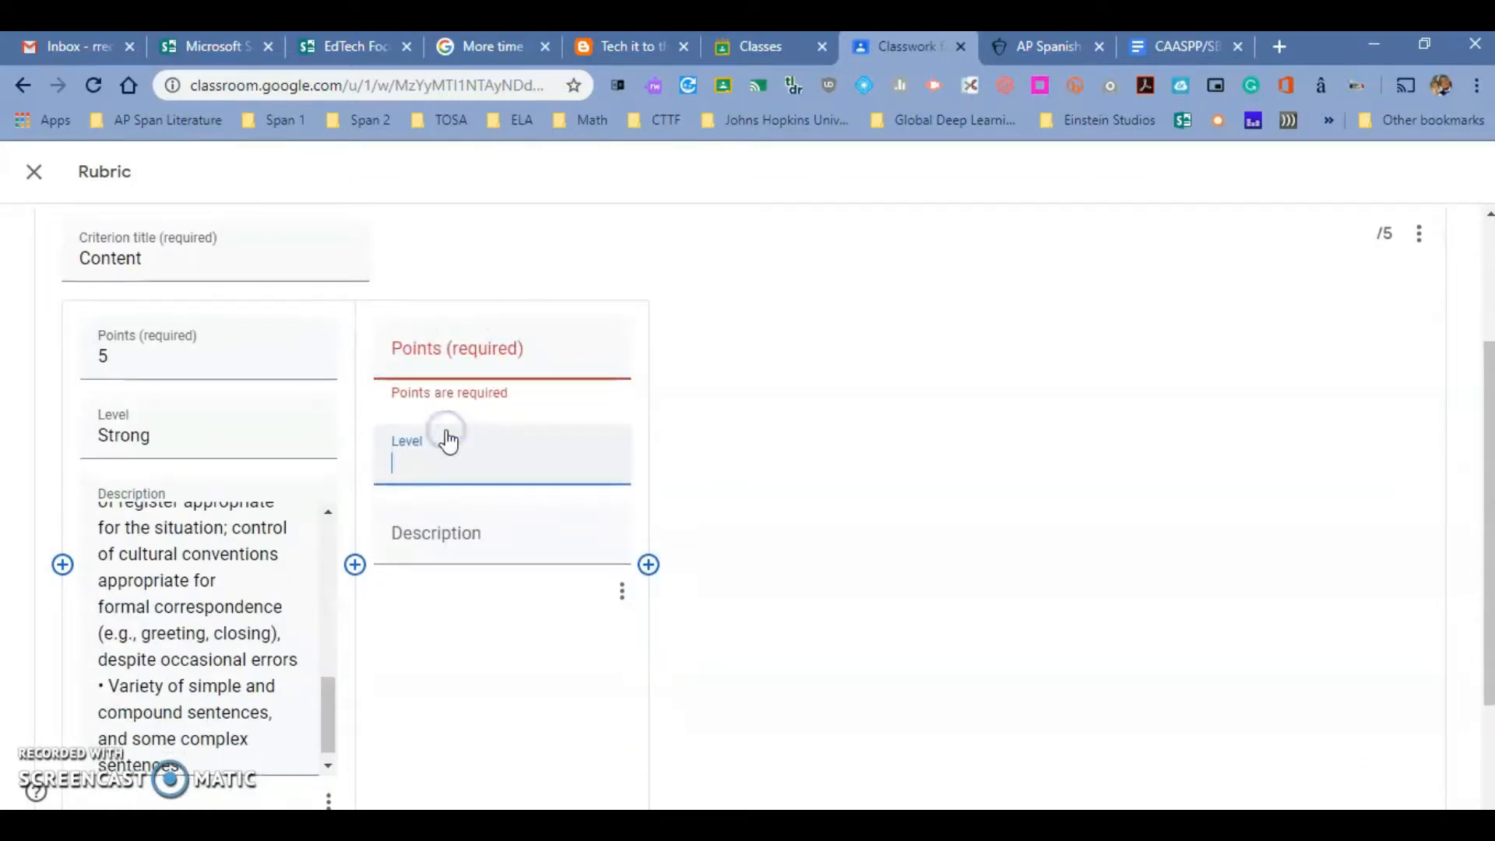
pyautogui.click(426, 347)
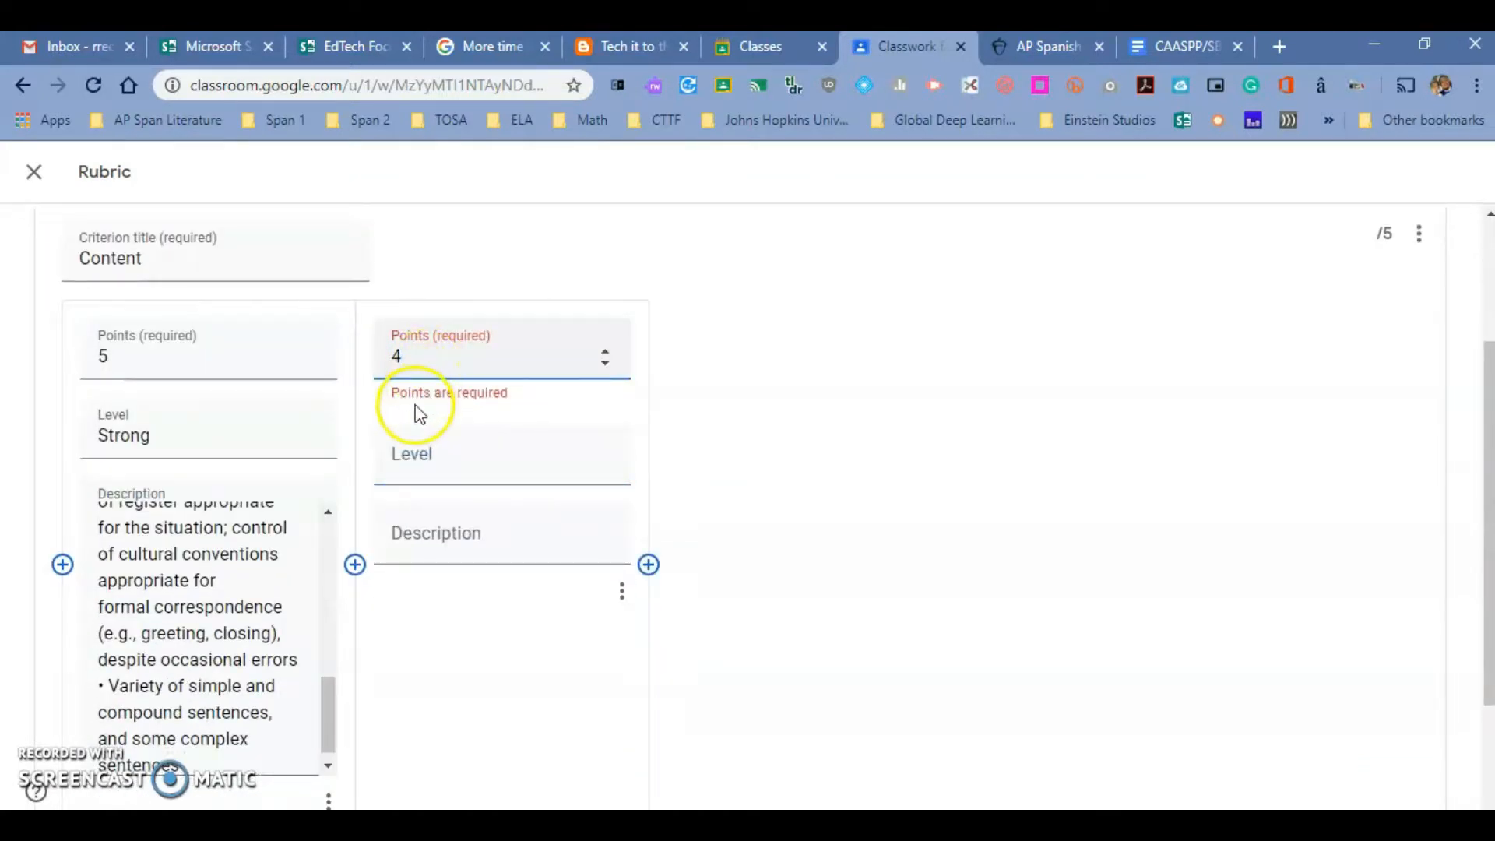
pyautogui.click(408, 451)
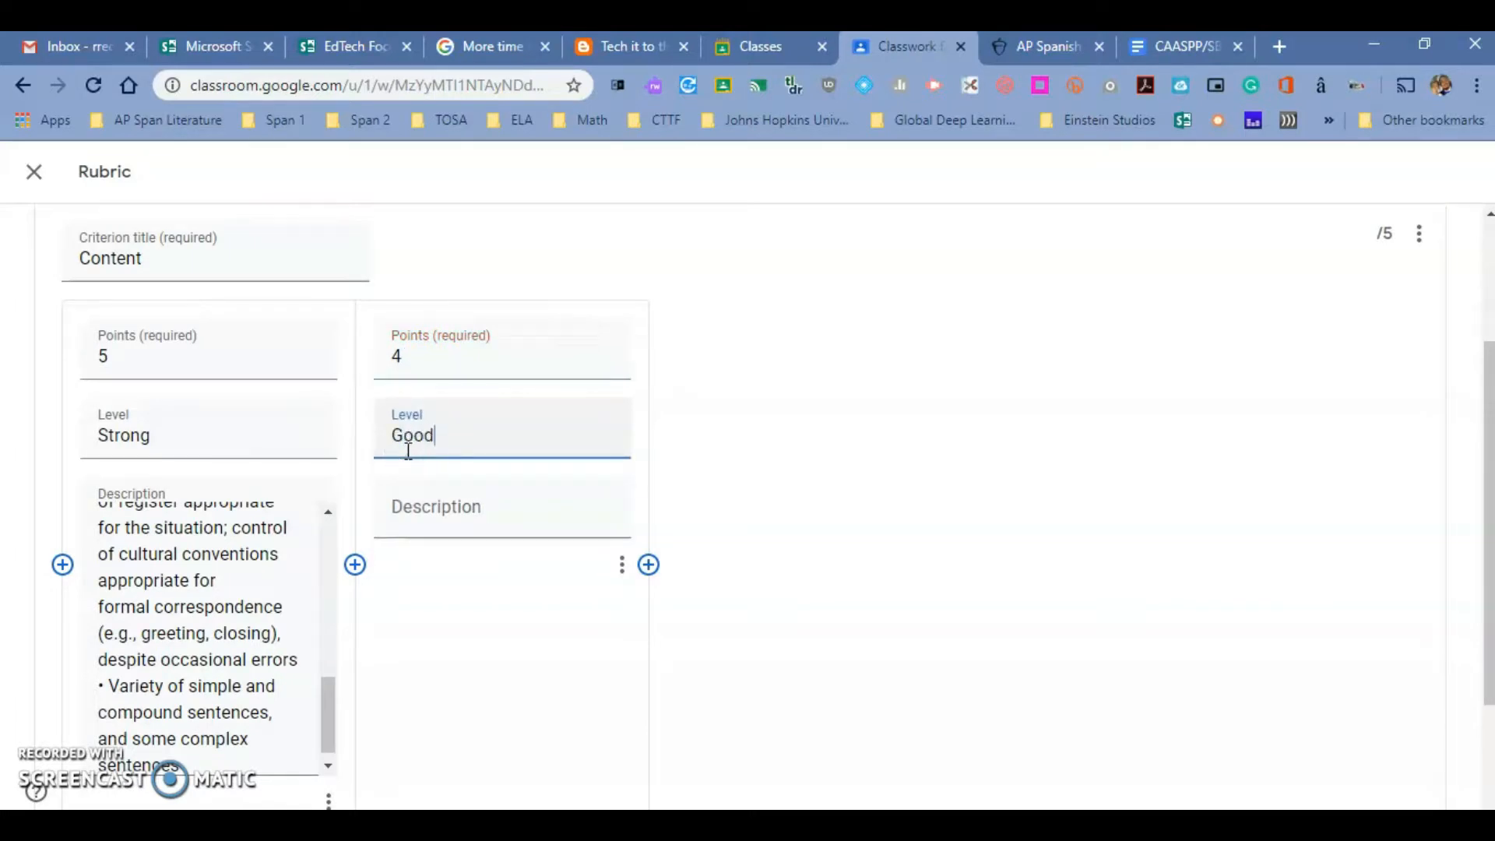
# Copy the "4: GOOD performance" bullet points from the AP Spanish scoring guidelines into the Good level's description
pyautogui.click(426, 512)
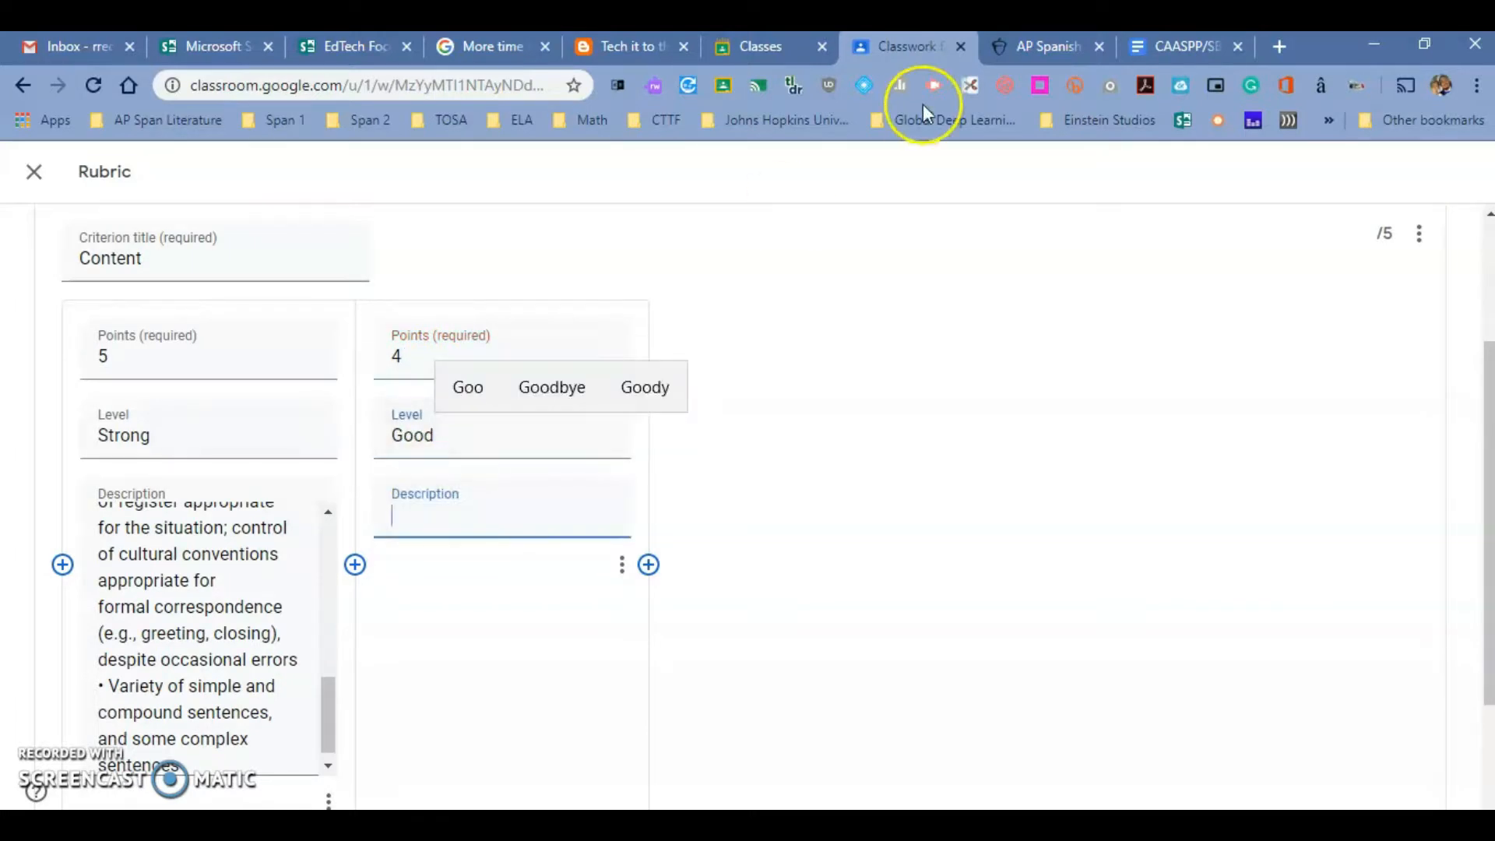
pyautogui.click(1022, 48)
pyautogui.moveTo(382, 562); pyautogui.dragTo(772, 668)
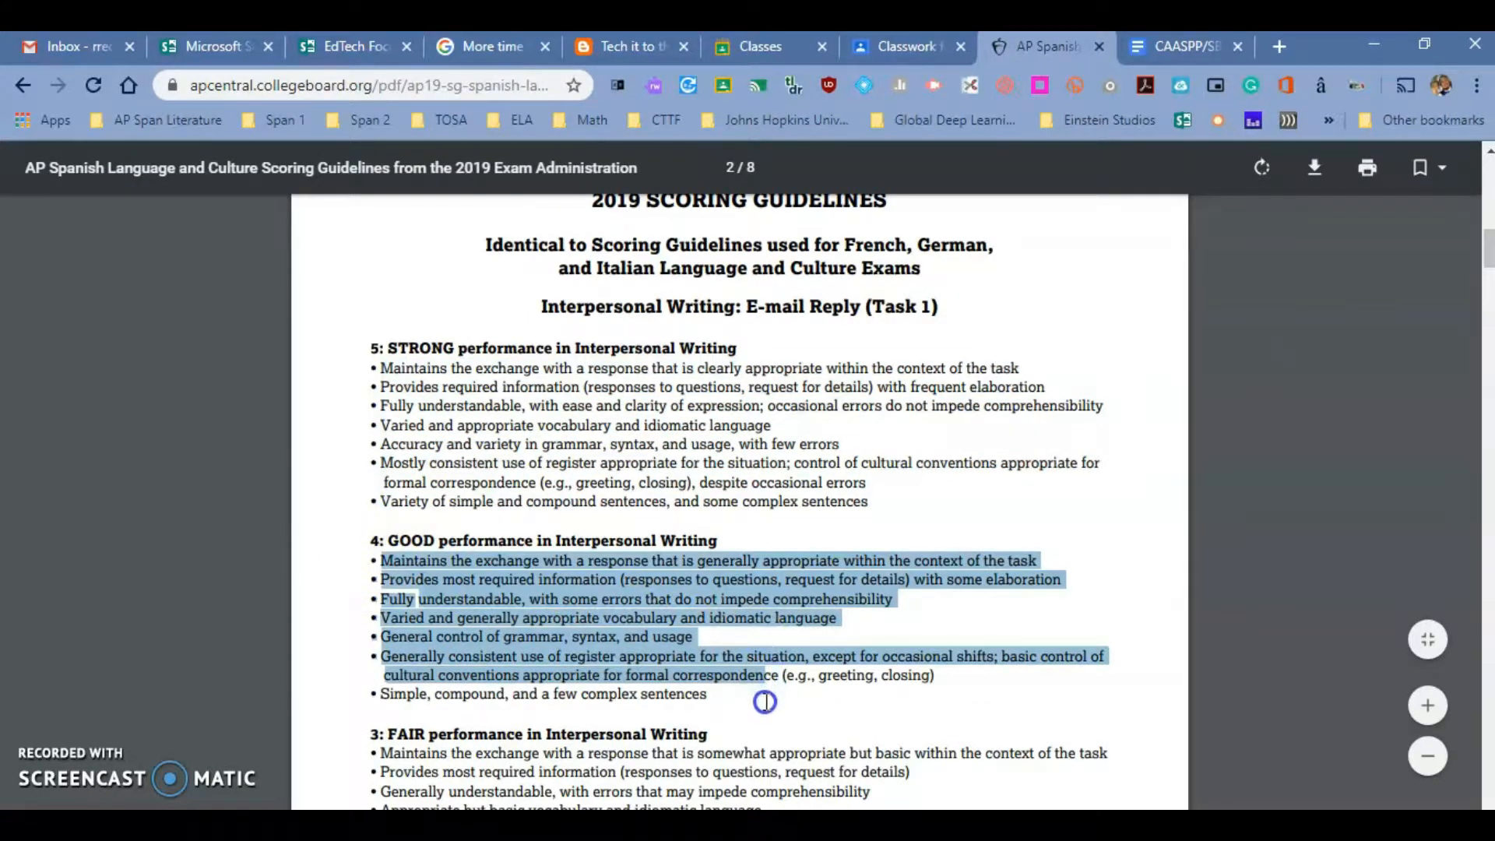
pyautogui.moveTo(744, 712); pyautogui.dragTo(709, 699)
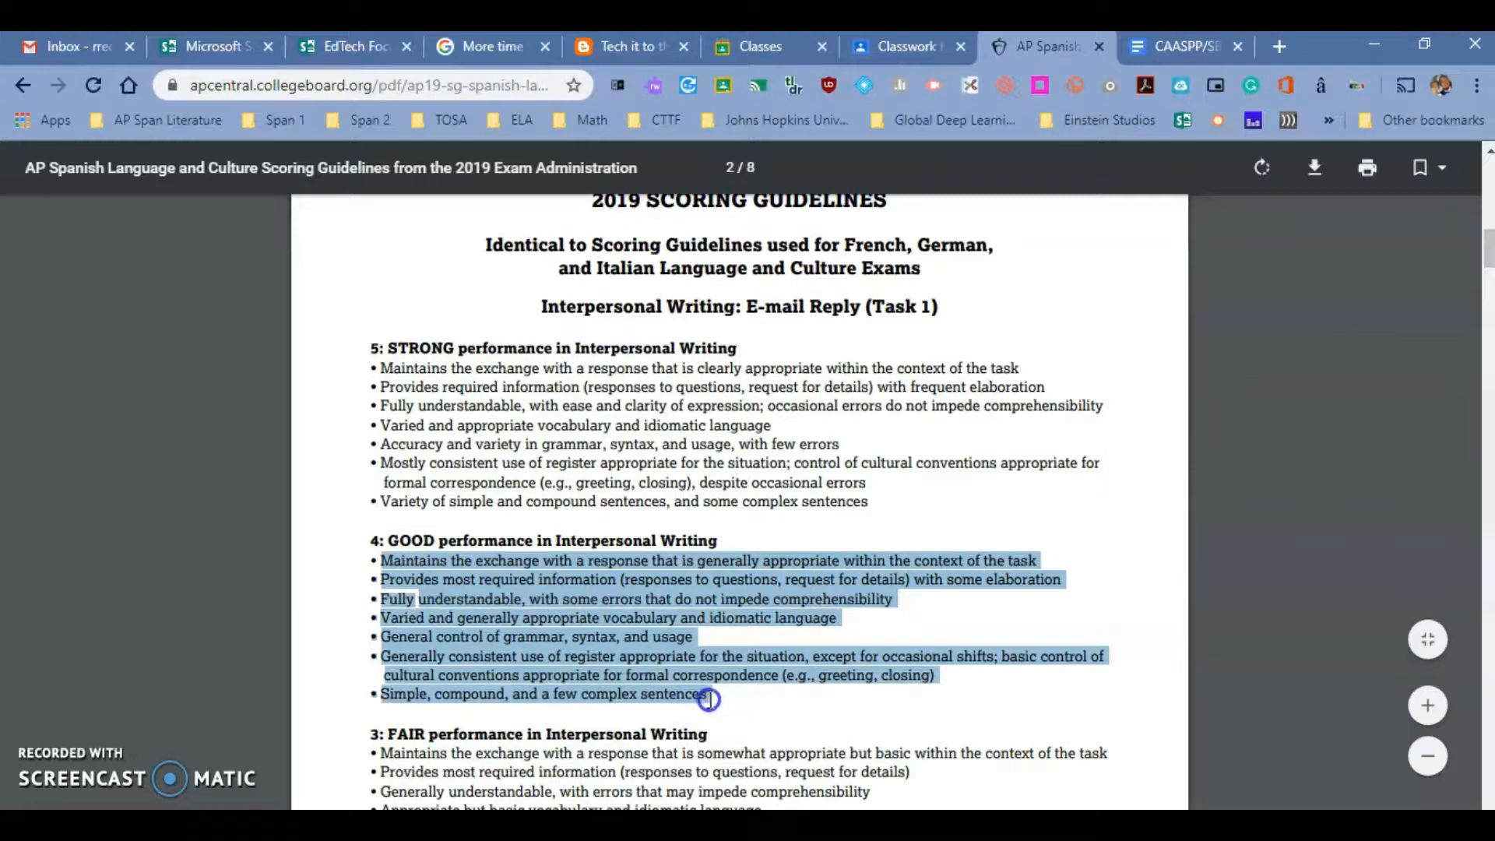
pyautogui.rightClick(641, 644)
pyautogui.click(709, 403)
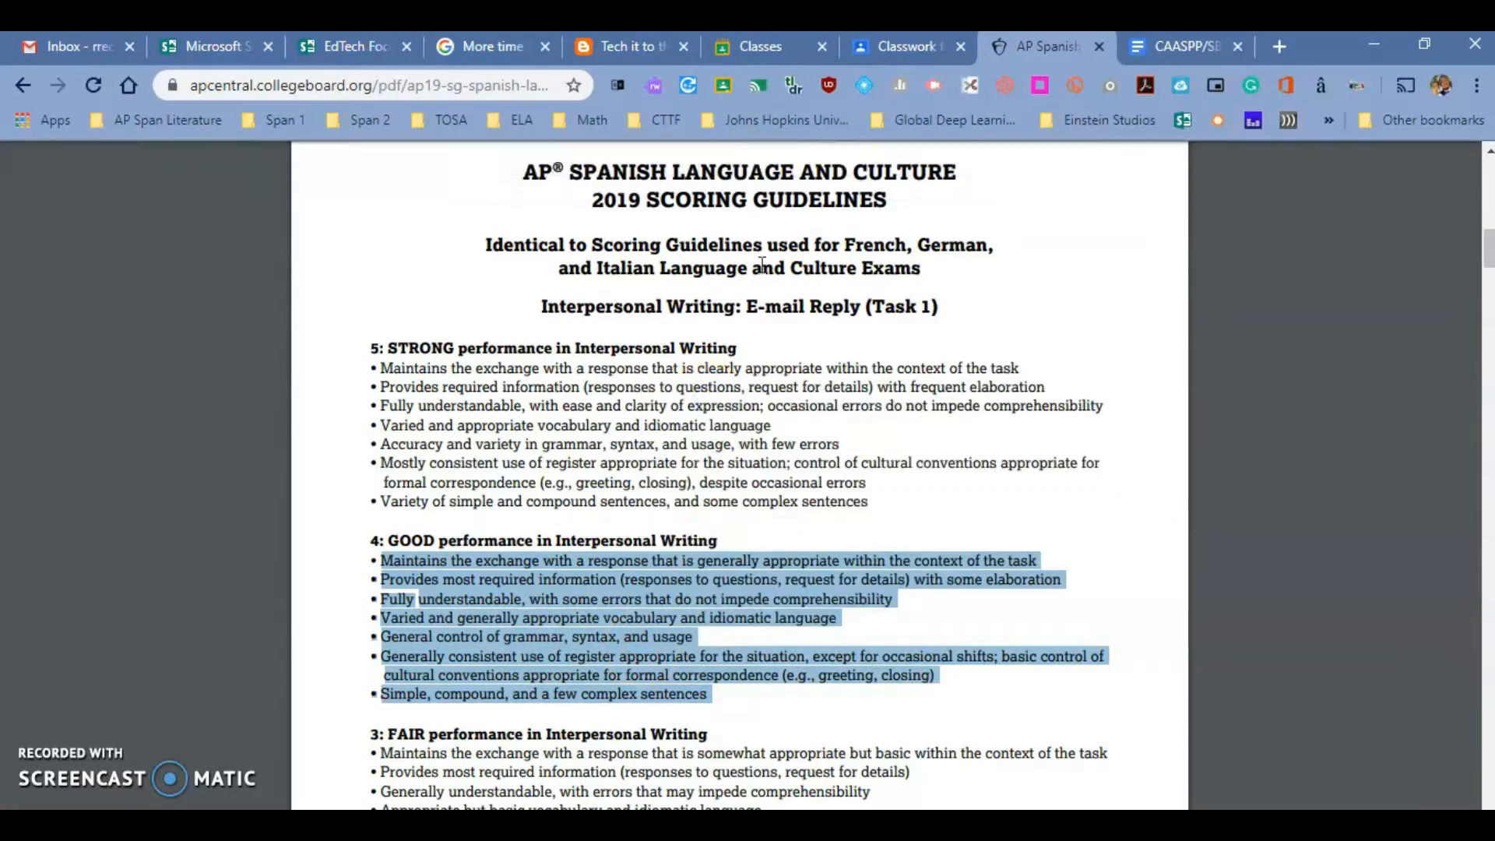
pyautogui.click(894, 49)
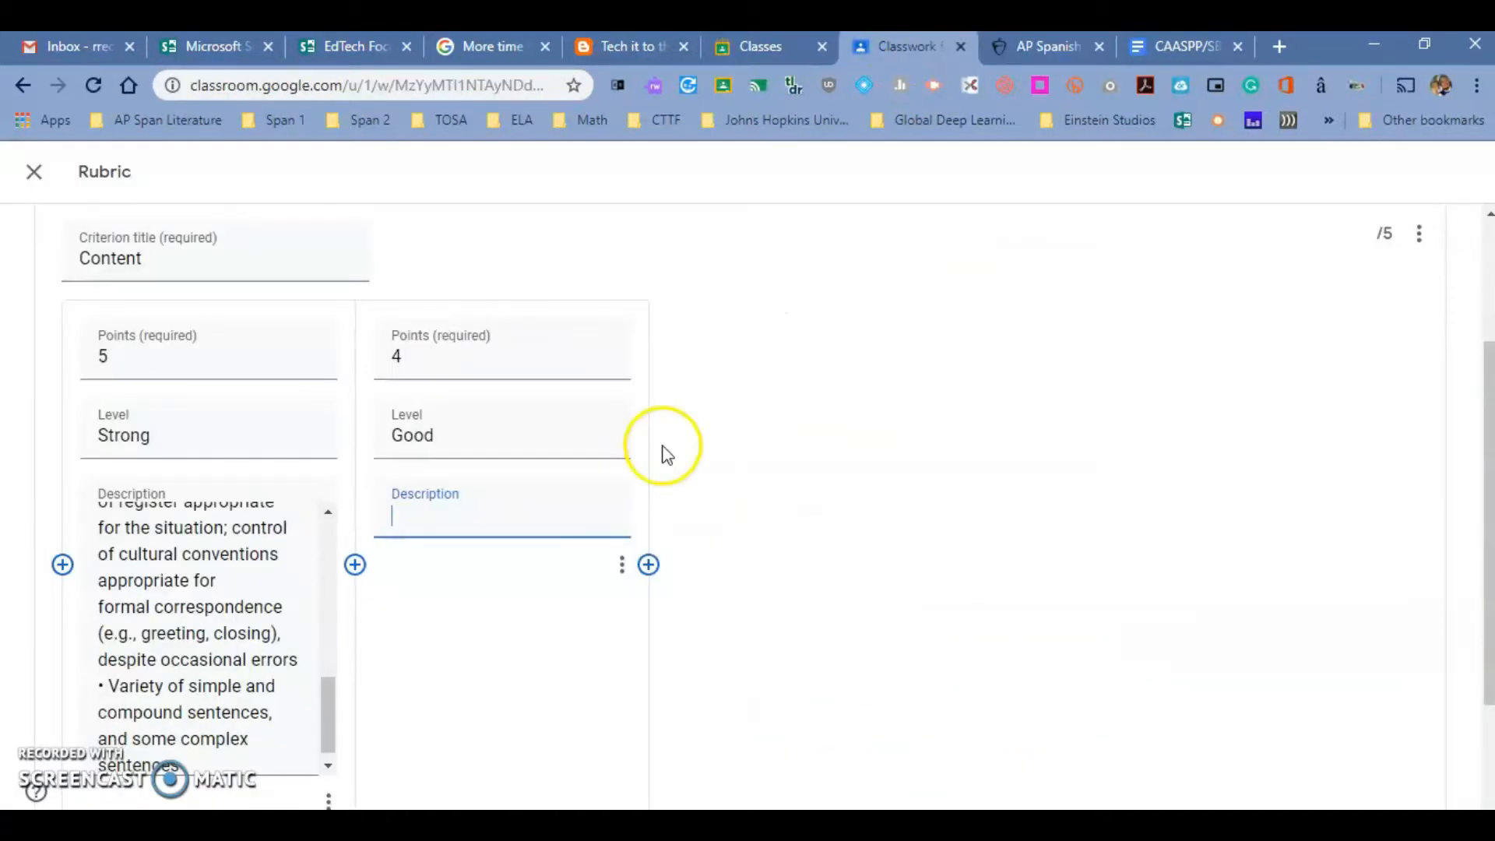
pyautogui.rightClick(457, 523)
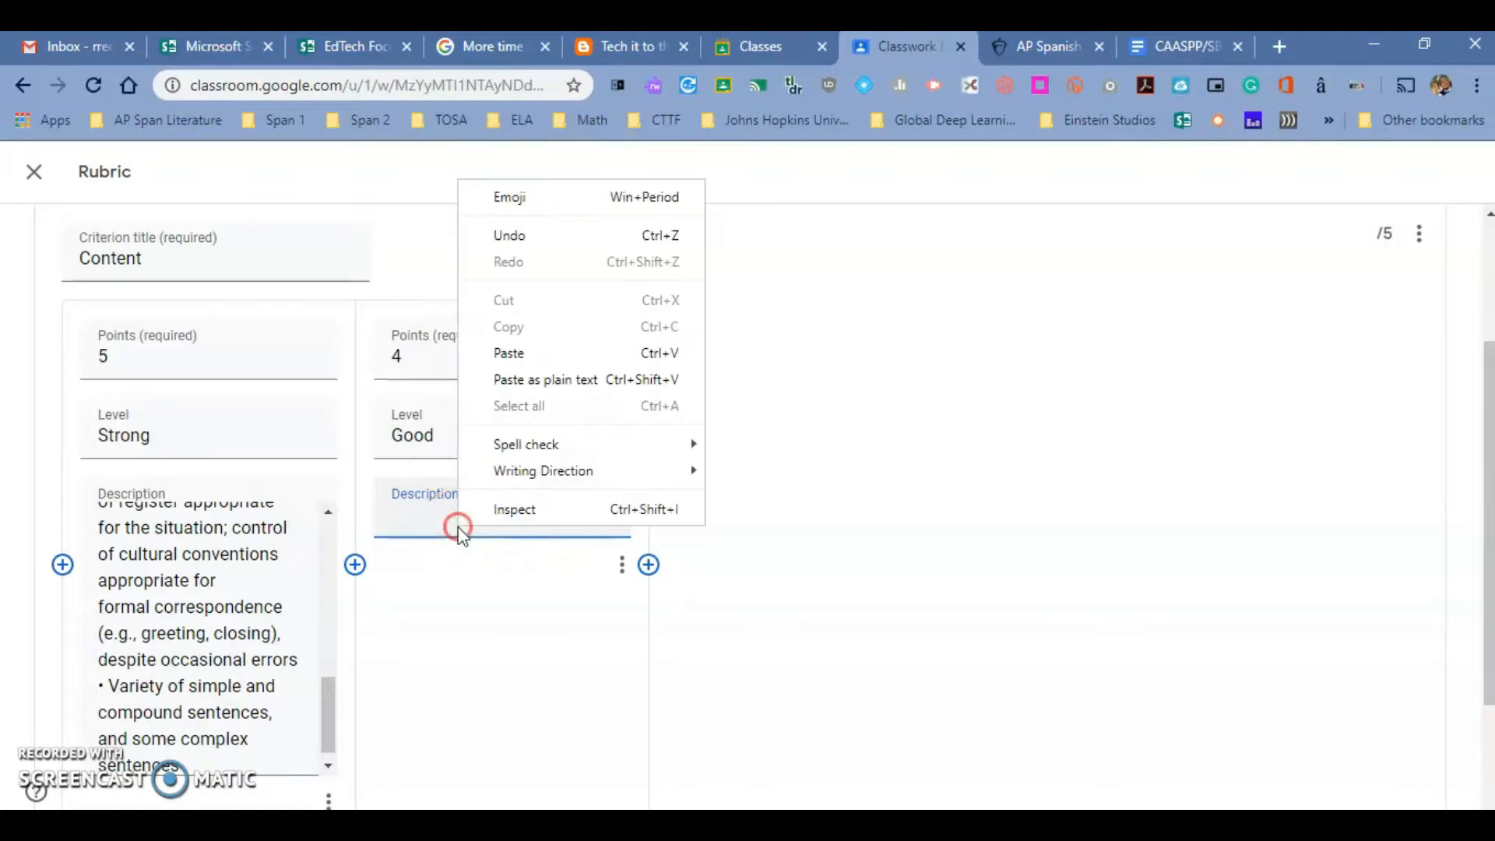
pyautogui.click(553, 352)
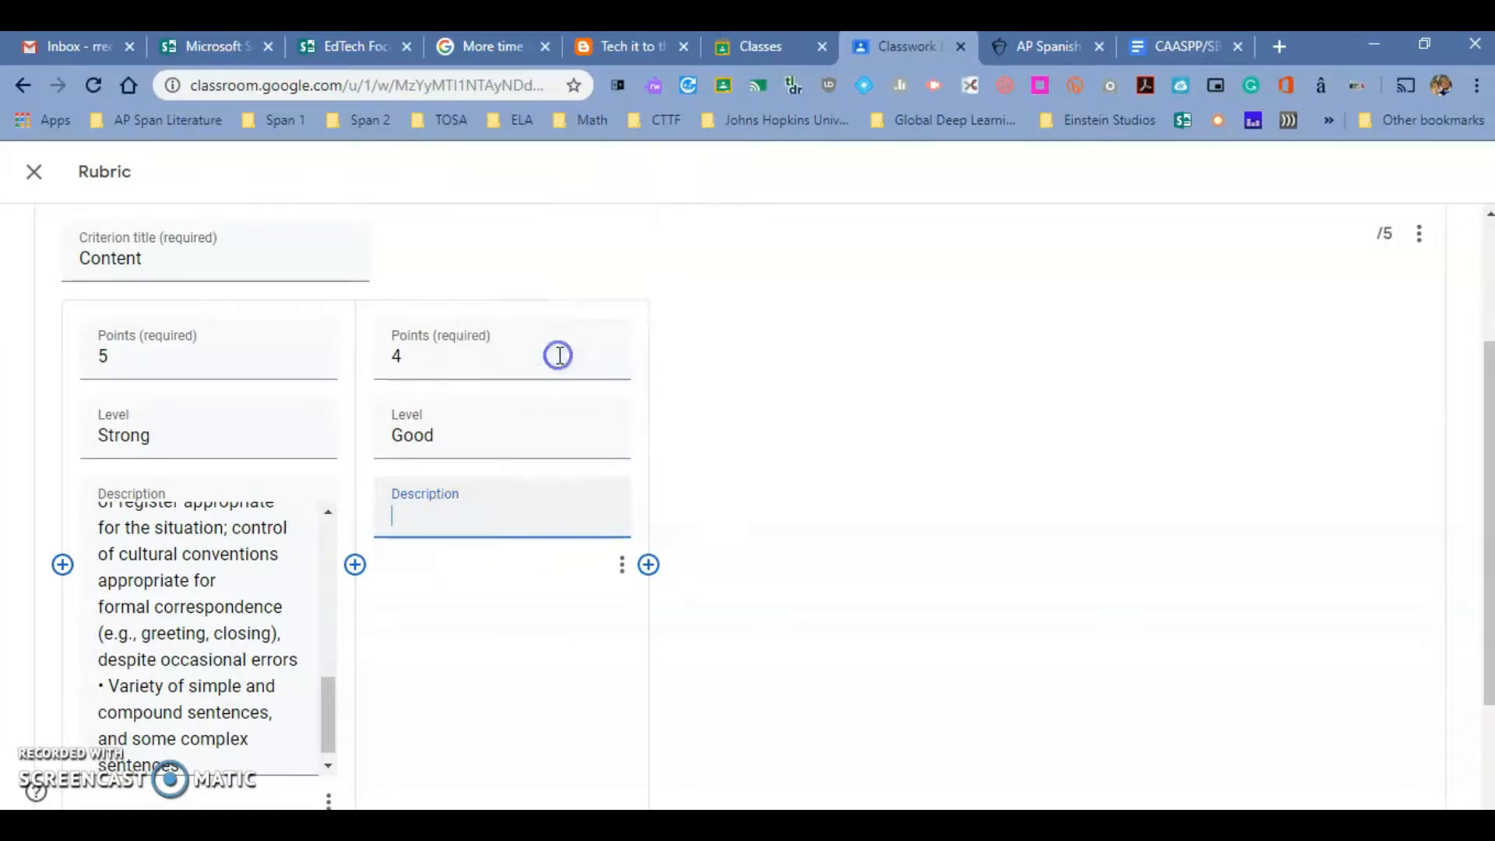
# Add a third level worth 3 points named "Fair" and copy the guidelines' "3: FAIR performance" bullet points into its description
pyautogui.click(649, 566)
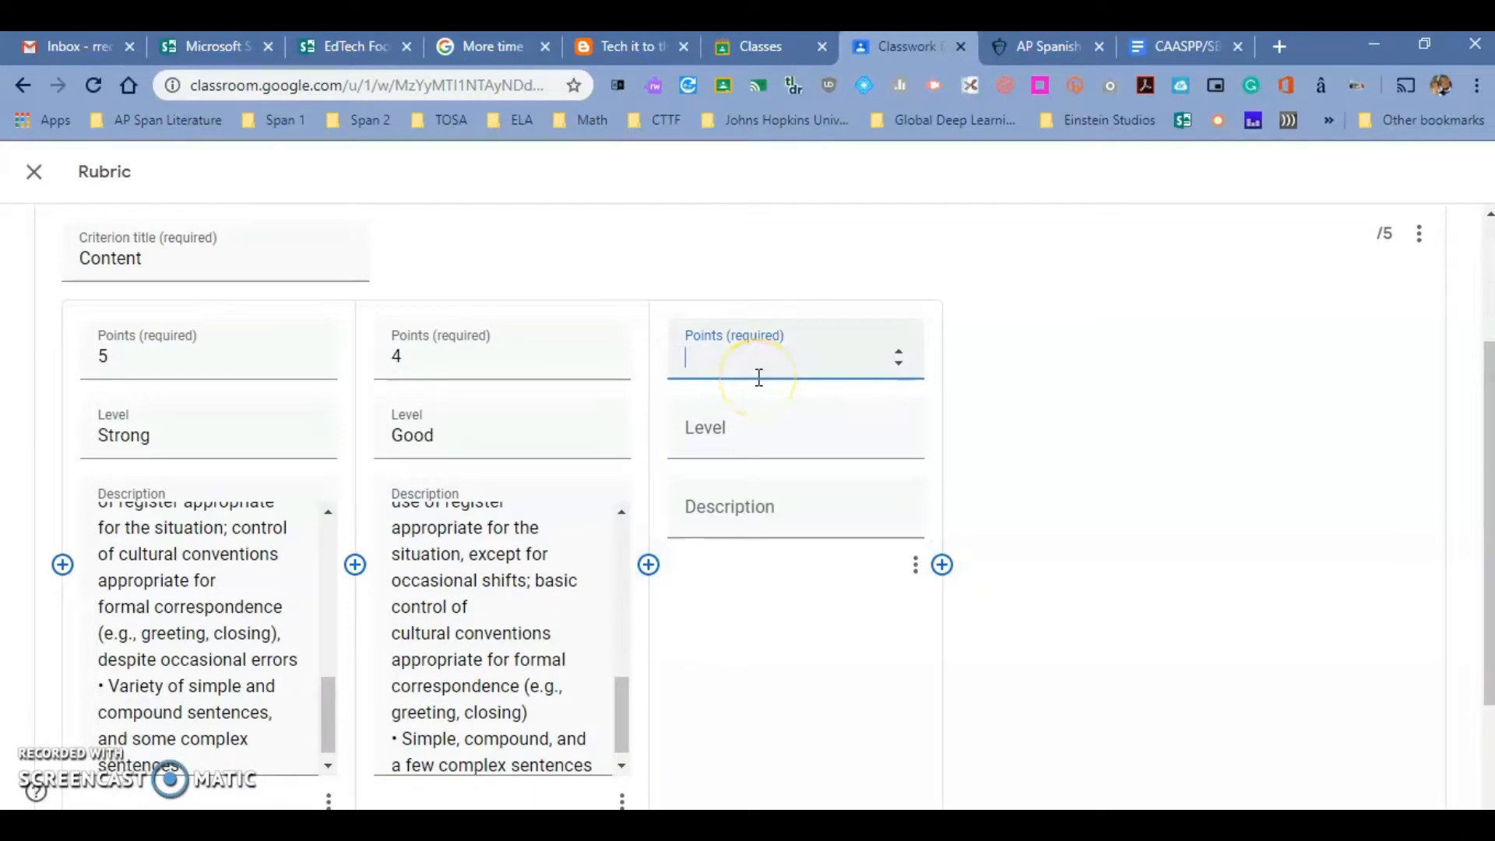
pyautogui.click(745, 435)
pyautogui.click(1017, 50)
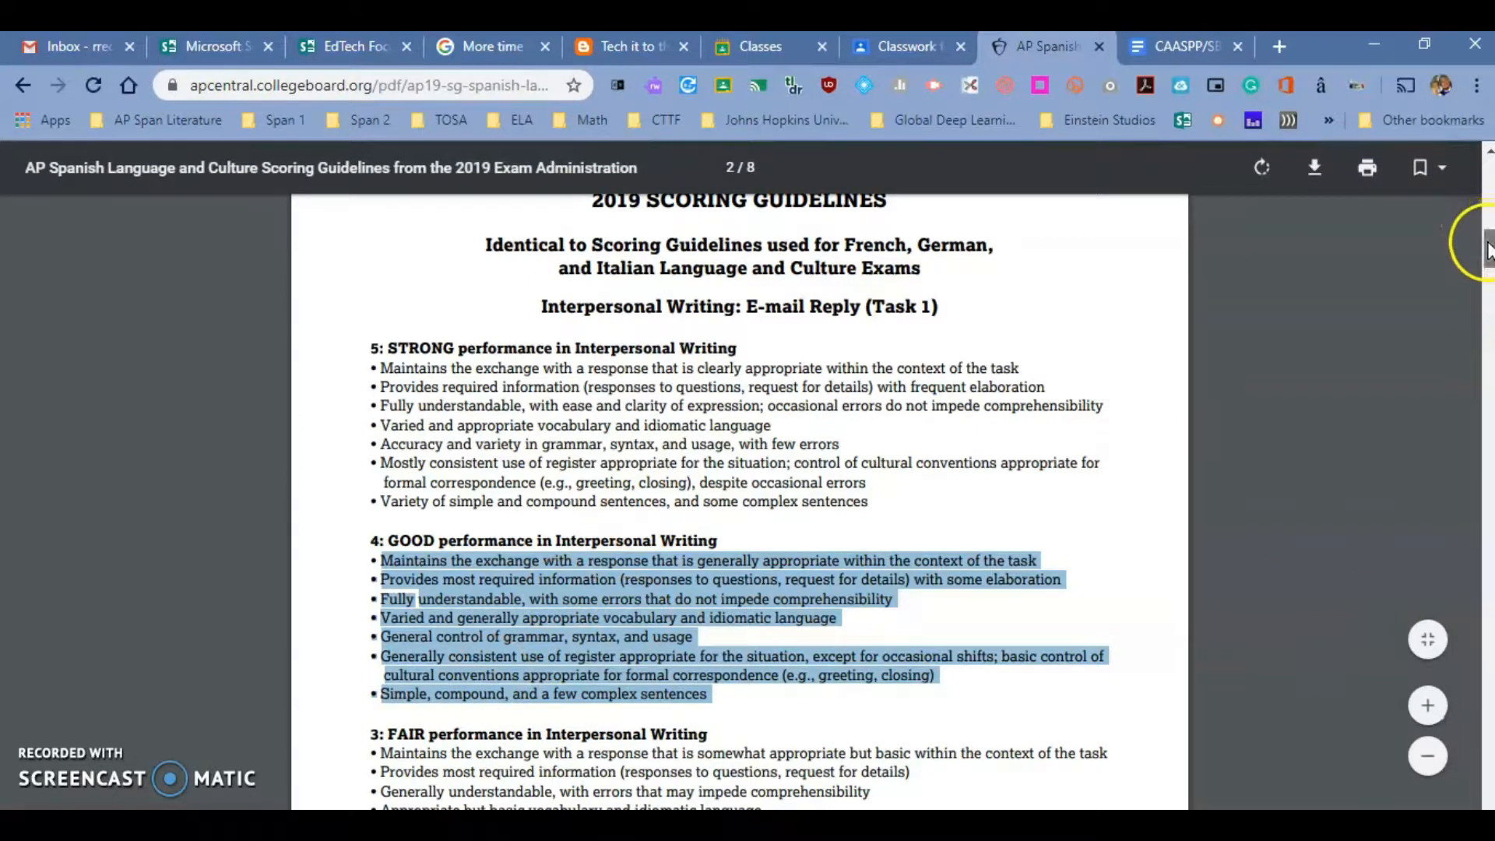
pyautogui.scroll(-5, 1489, 239)
pyautogui.click(1090, 300)
pyautogui.moveTo(380, 308); pyautogui.dragTo(630, 442)
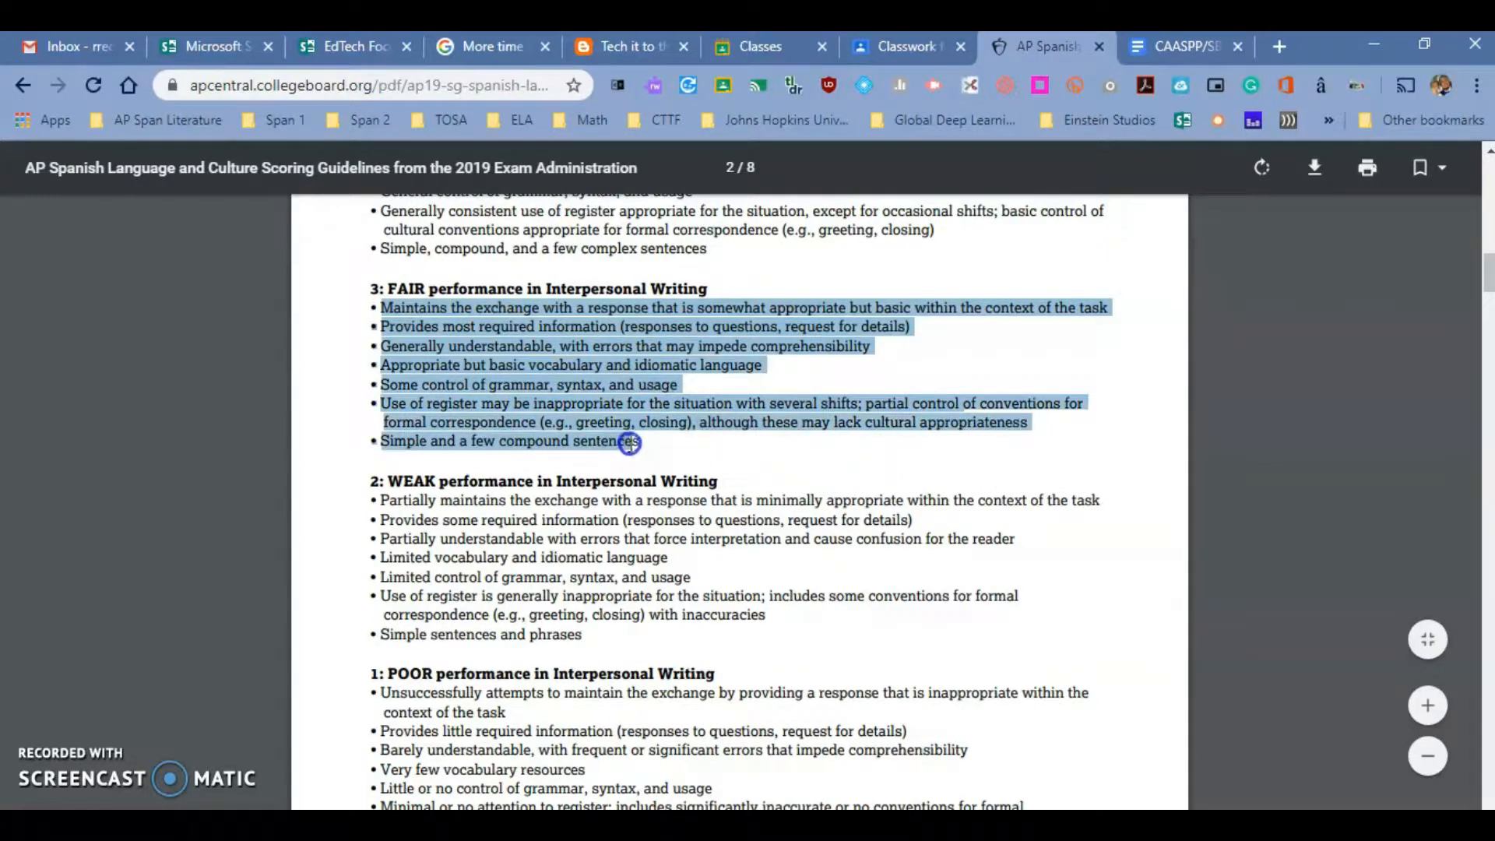
pyautogui.rightClick(557, 382)
pyautogui.click(589, 398)
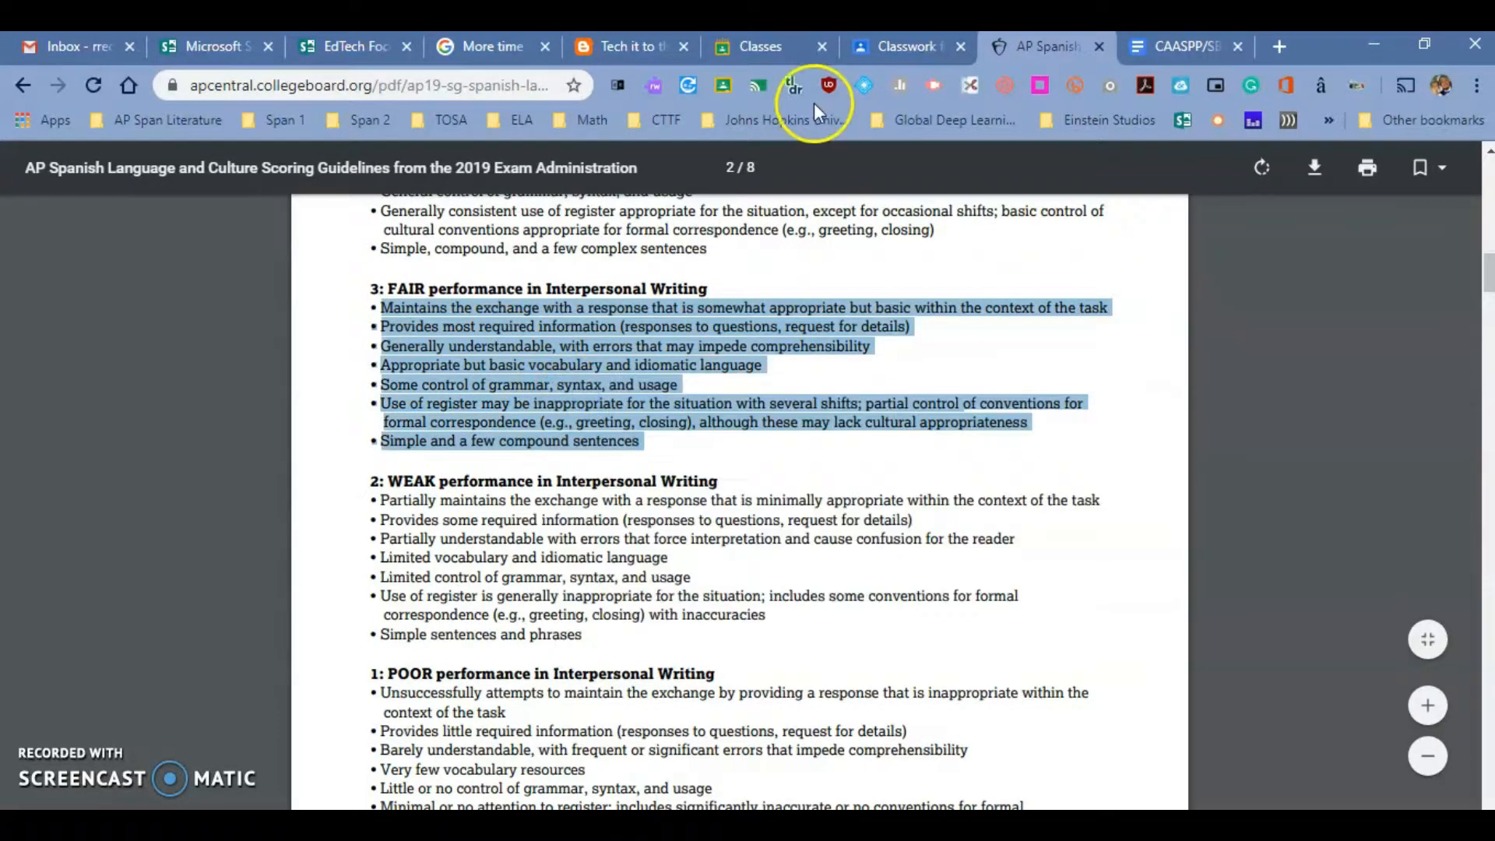
pyautogui.click(877, 45)
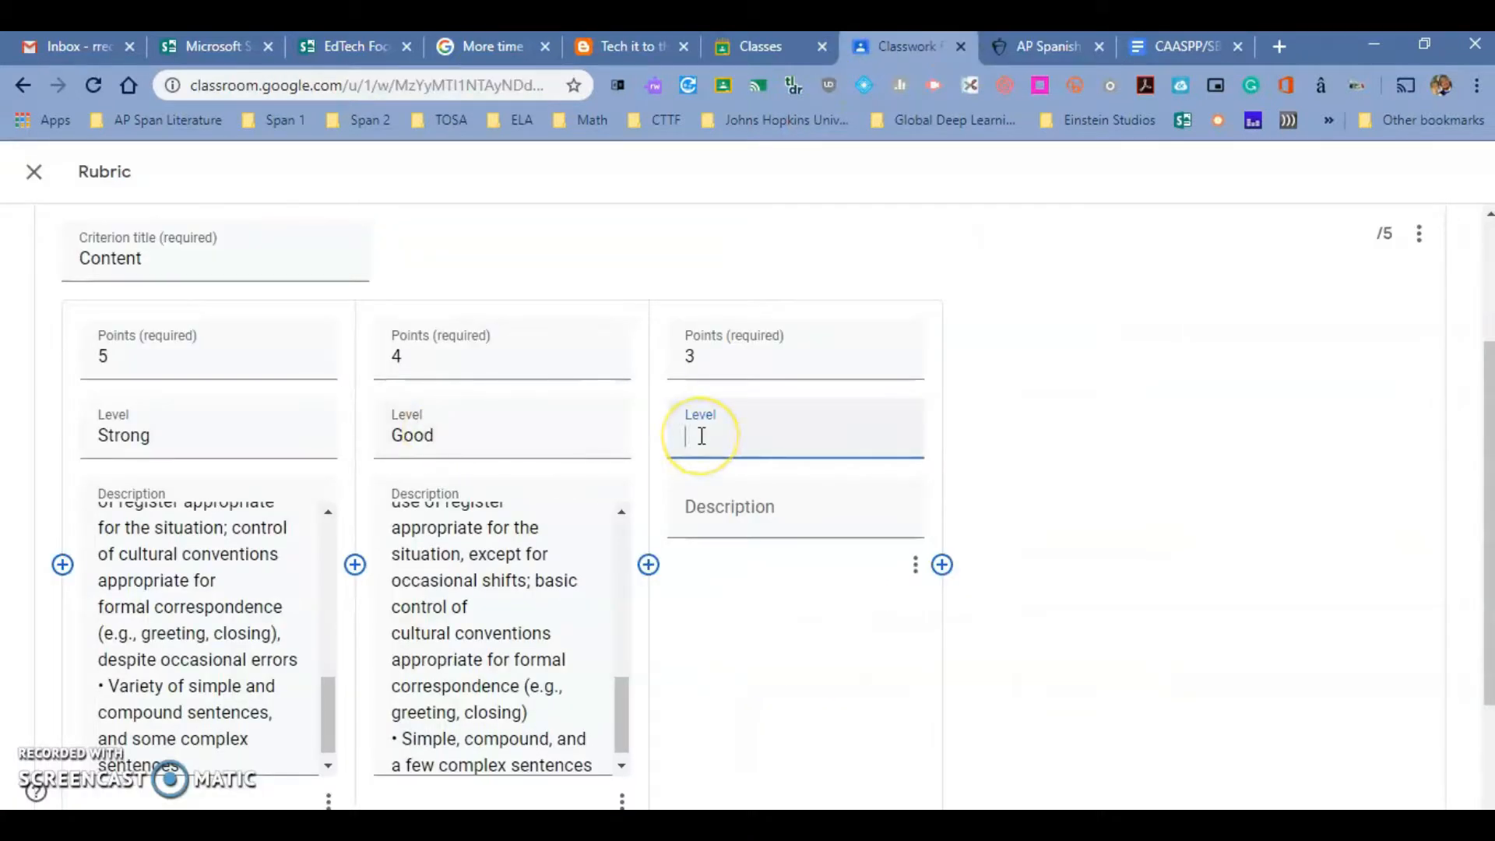
pyautogui.click(687, 507)
pyautogui.rightClick(689, 507)
pyautogui.click(719, 334)
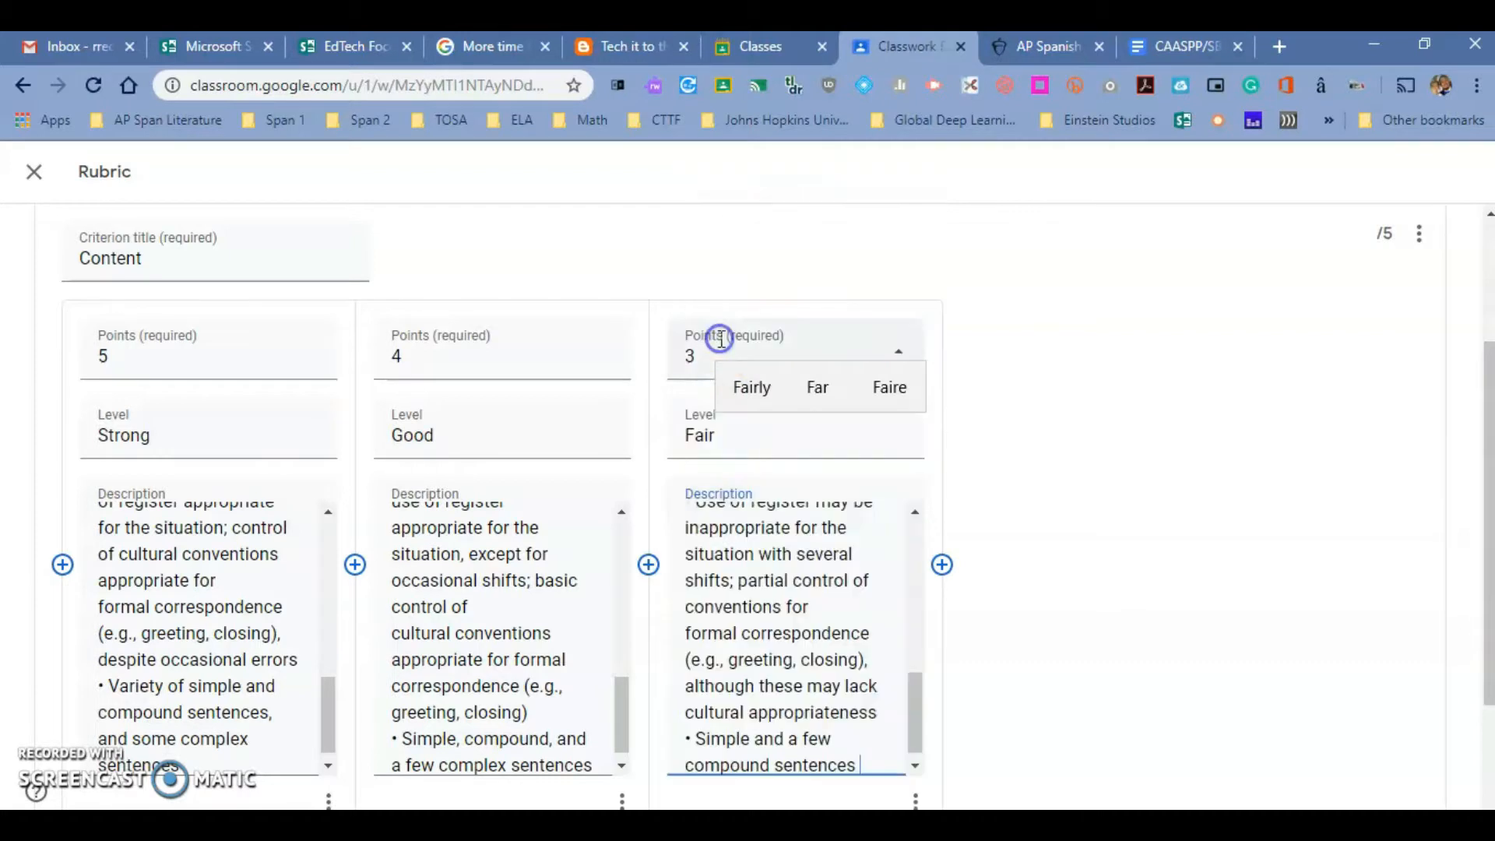
# Add a fourth level after Fair in the Content criterion, worth 2 points and named "Poor"
pyautogui.click(942, 565)
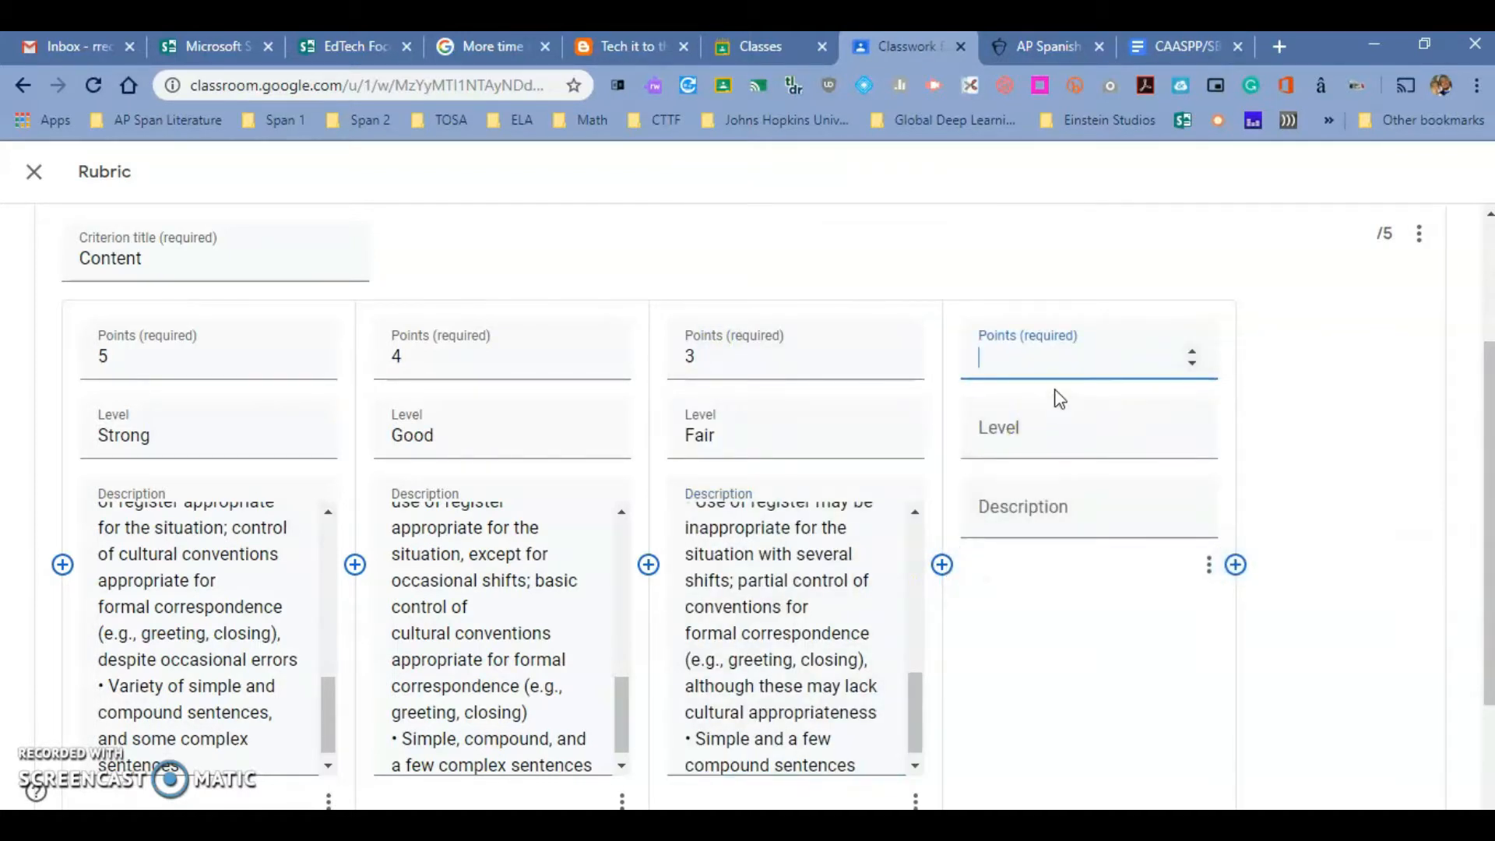
pyautogui.click(1012, 366)
pyautogui.click(999, 442)
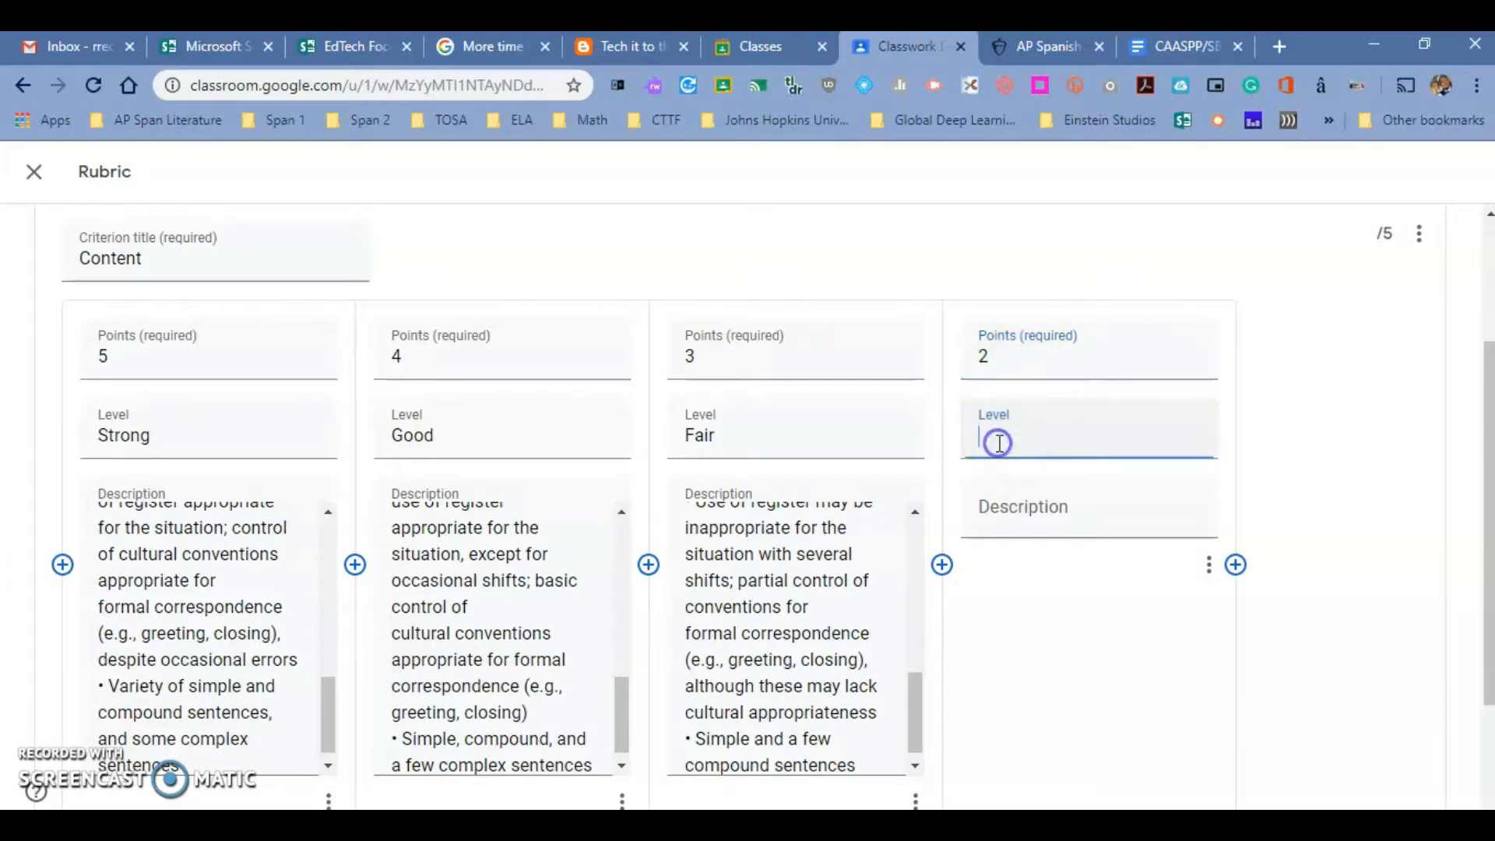
pyautogui.write('Pooe')
pyautogui.press('BackSpace')
pyautogui.write('r')
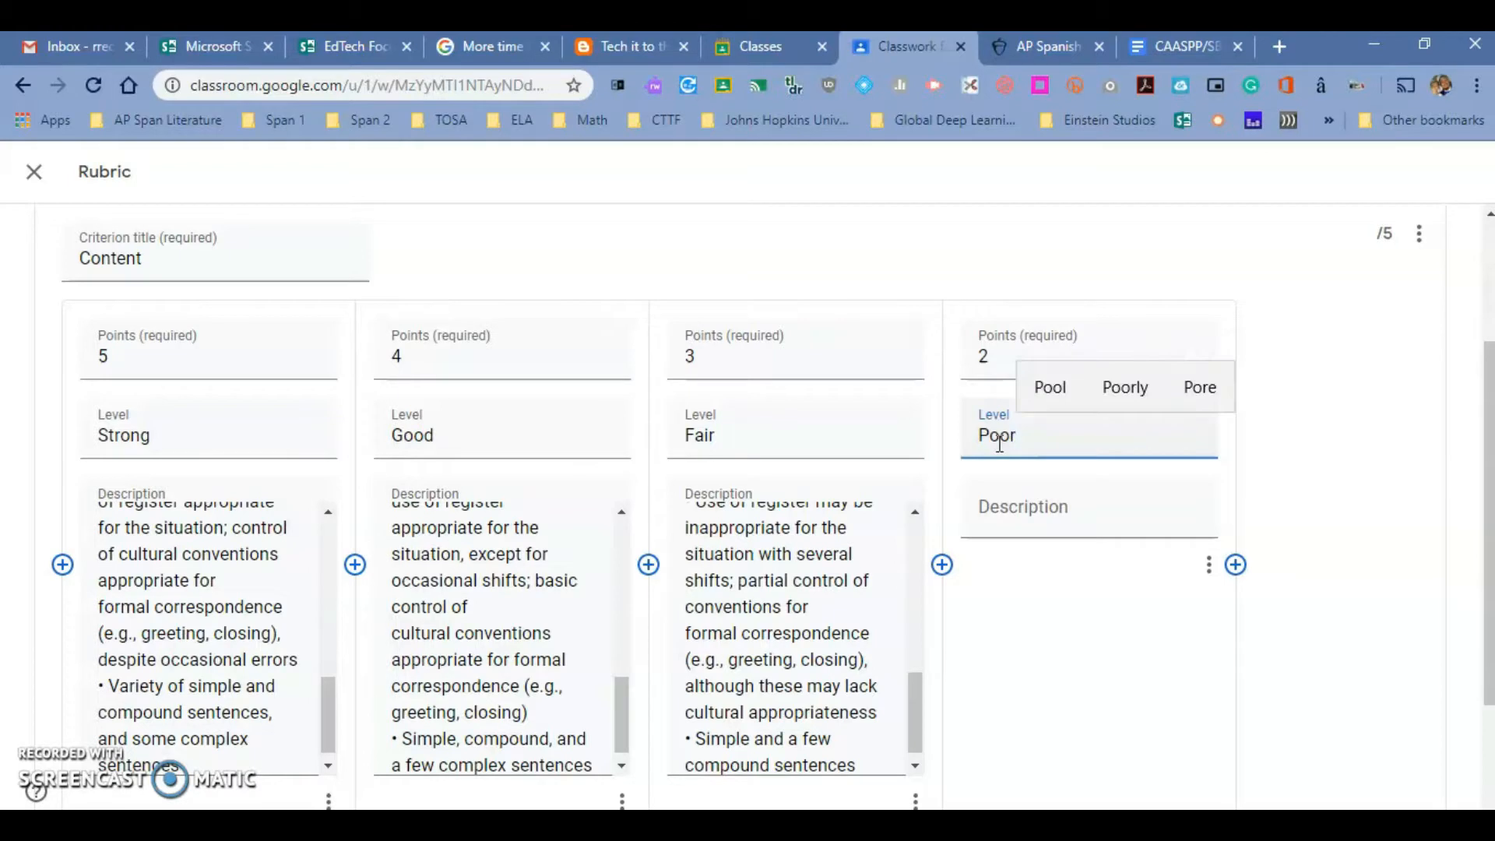
# Rename the 2-point level "Weak" and copy the "2: WEAK performance" bullet points from the AP Spanish scoring guidelines into its description
pyautogui.click(1069, 47)
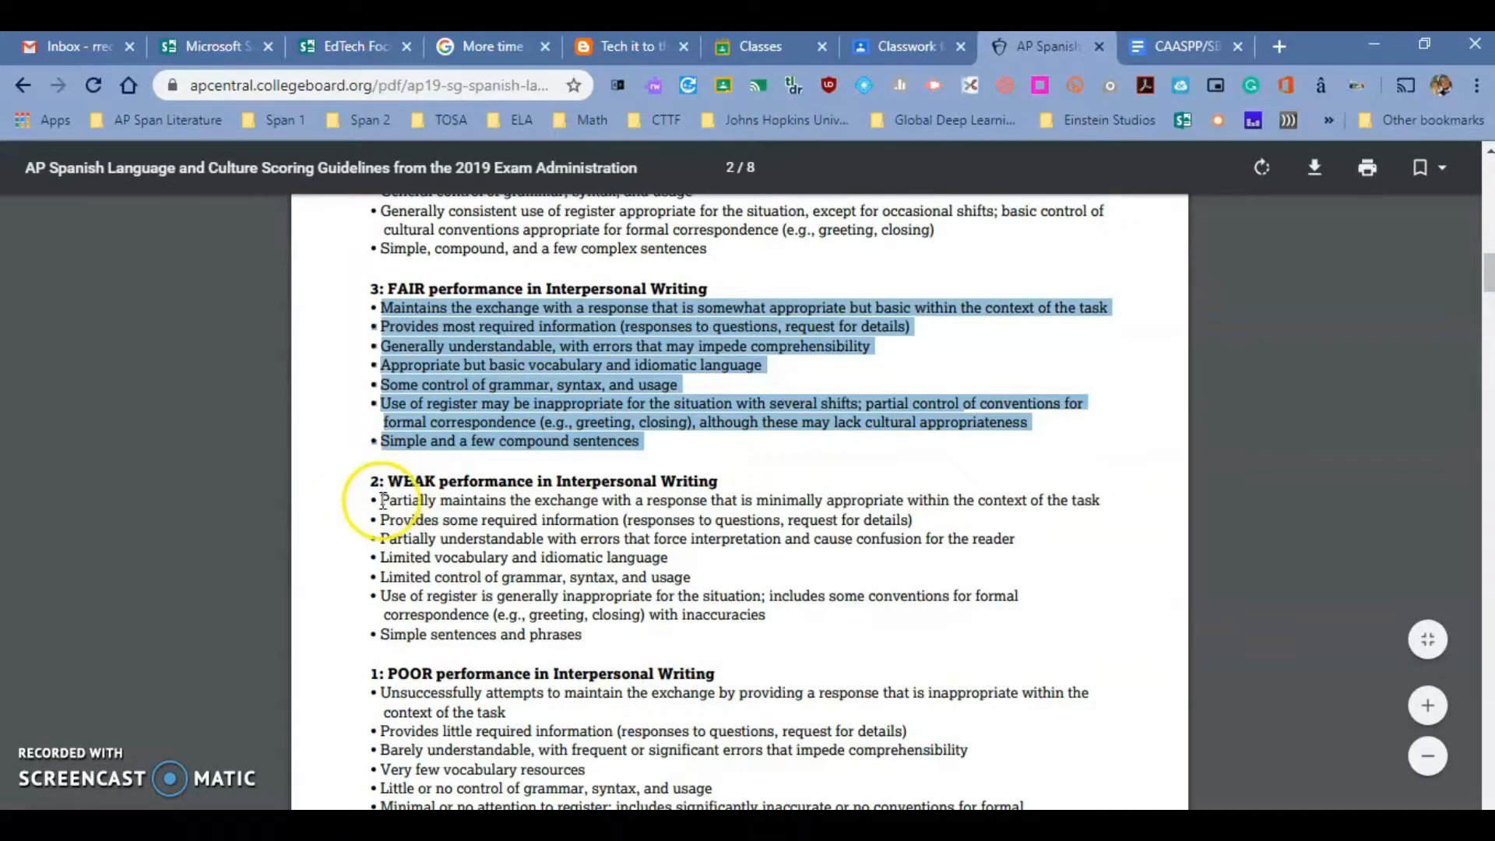
pyautogui.moveTo(380, 499); pyautogui.dragTo(594, 644)
pyautogui.rightClick(559, 601)
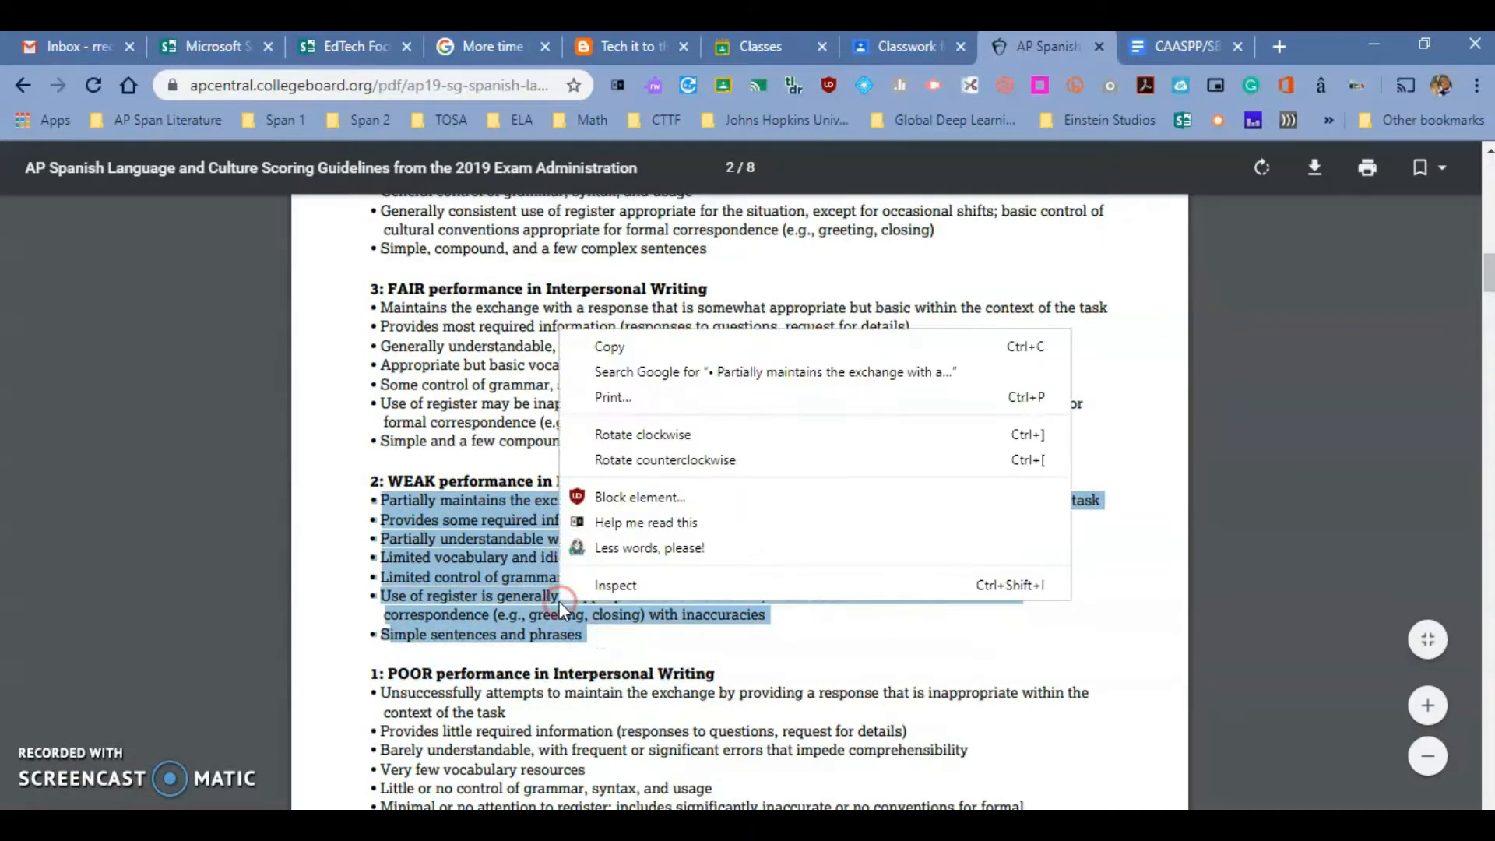
pyautogui.click(653, 347)
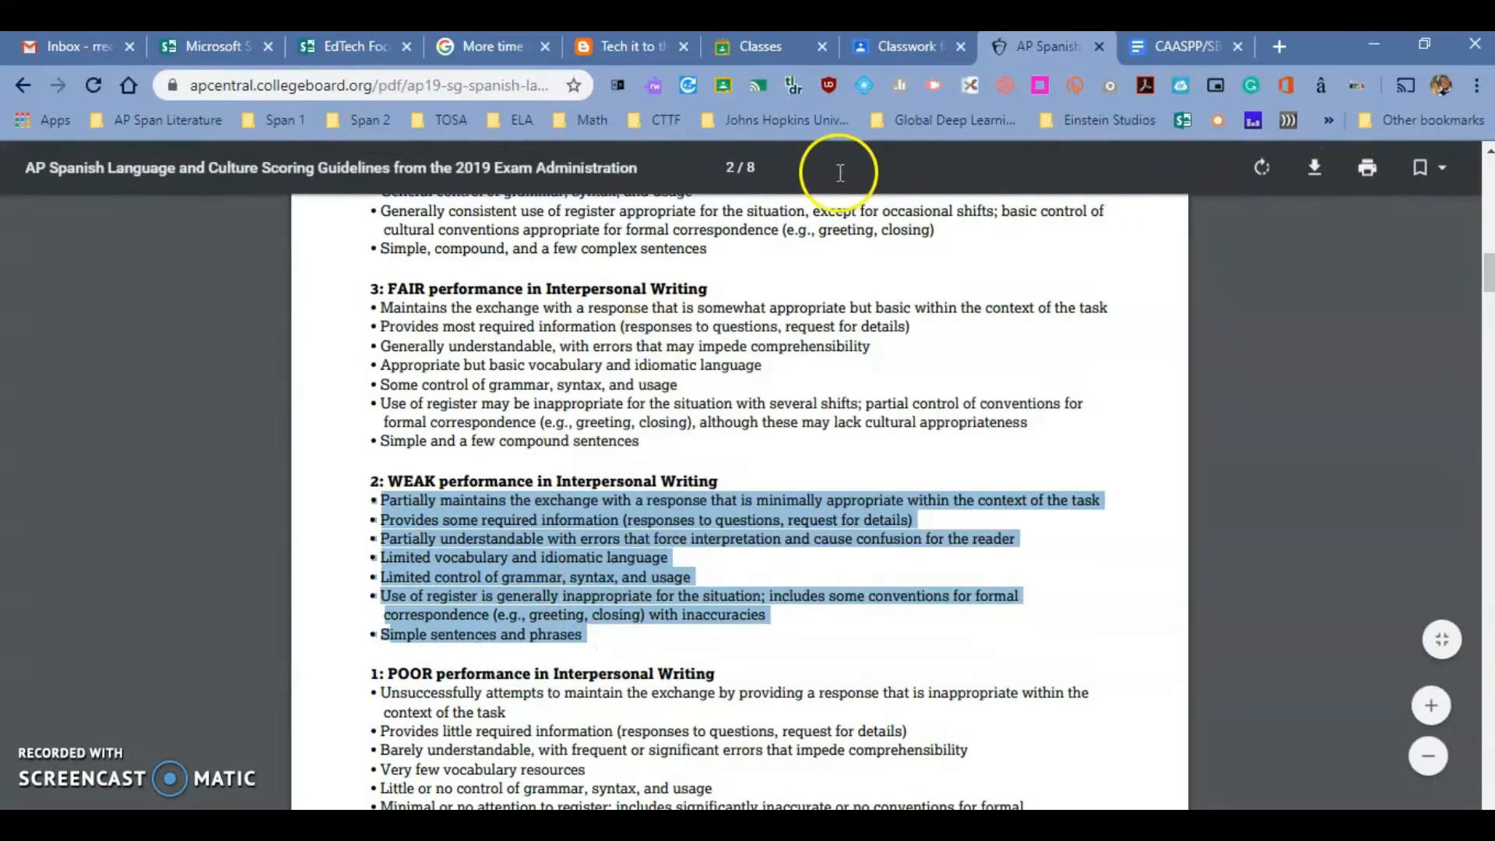
pyautogui.click(904, 39)
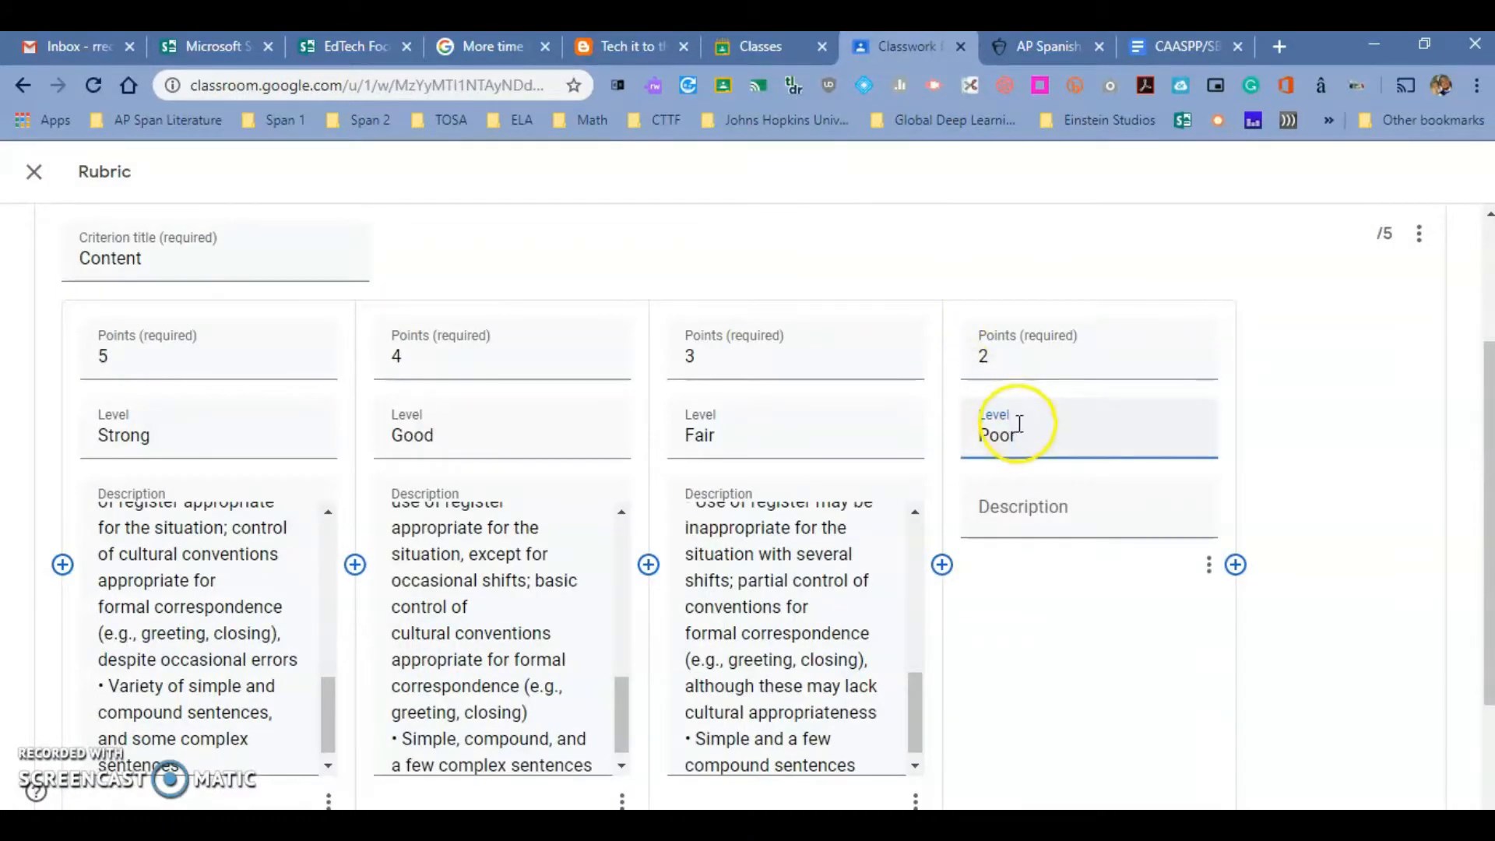
pyautogui.moveTo(1026, 431); pyautogui.dragTo(921, 427)
pyautogui.write('eak')
pyautogui.click(981, 495)
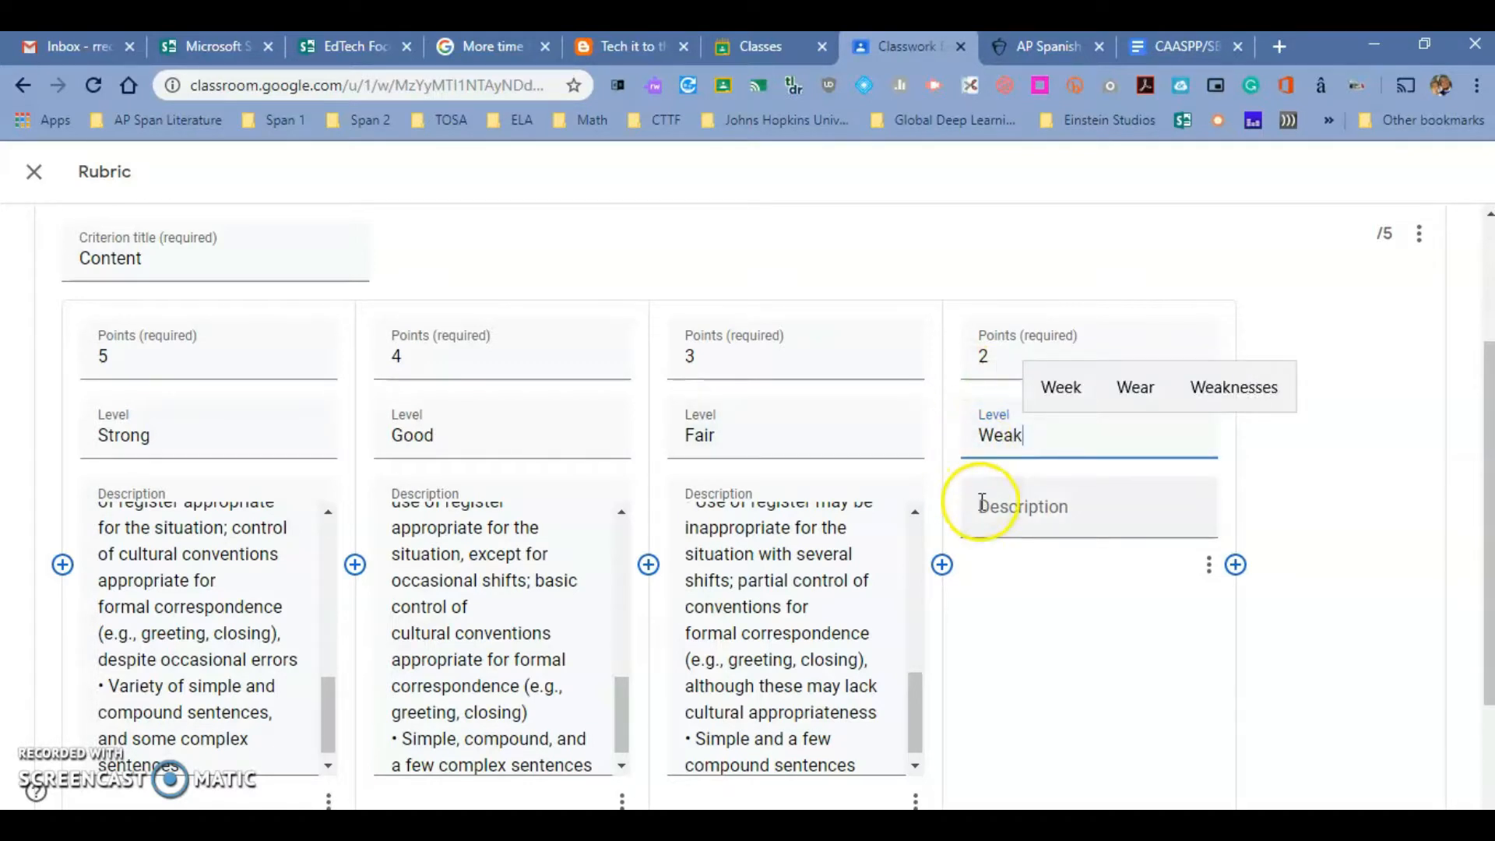
pyautogui.rightClick(980, 504)
pyautogui.click(1041, 327)
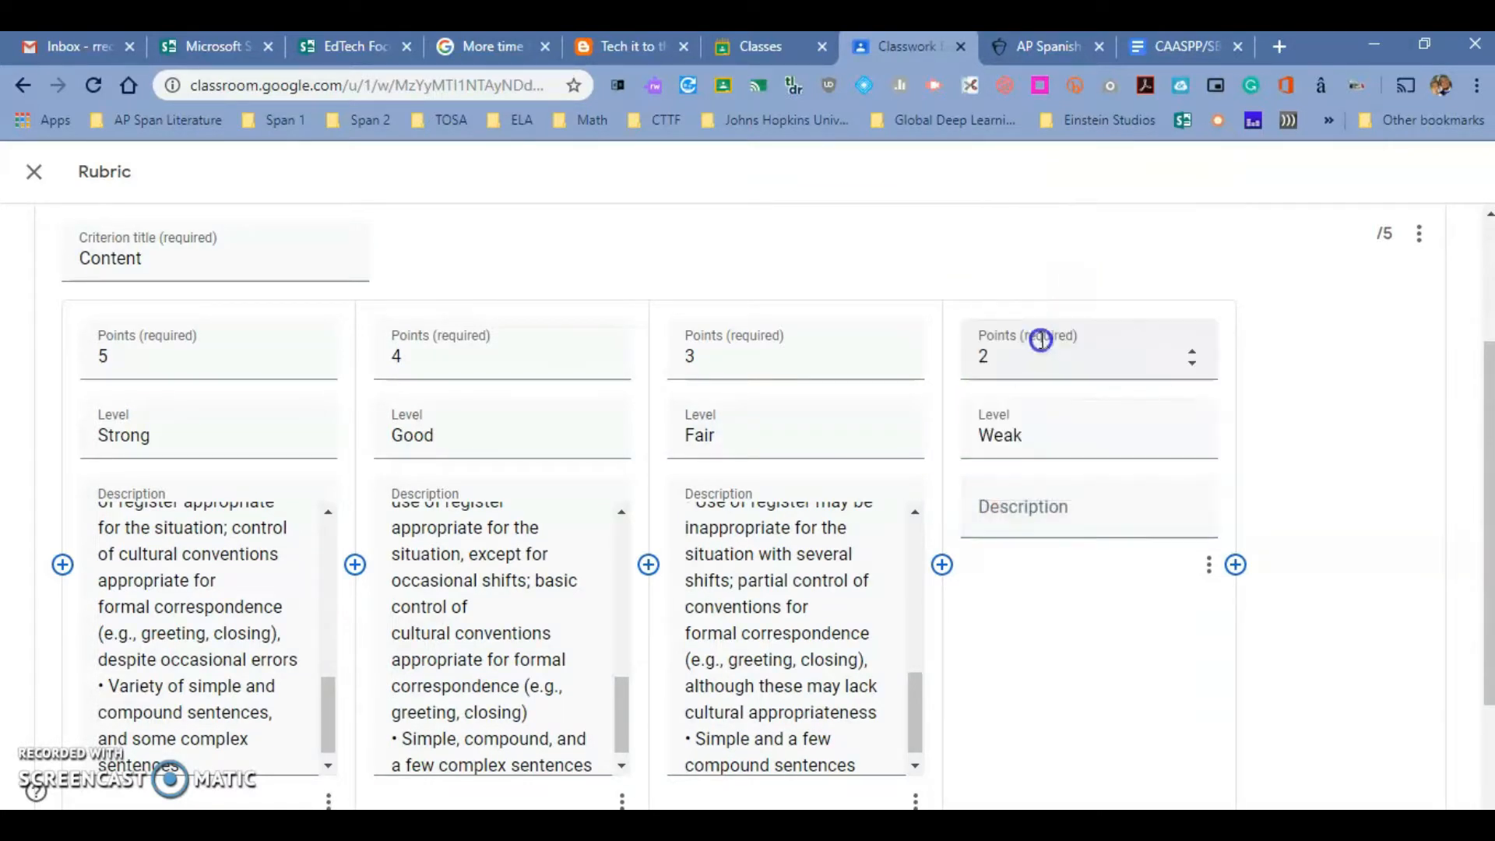
pyautogui.click(1048, 510)
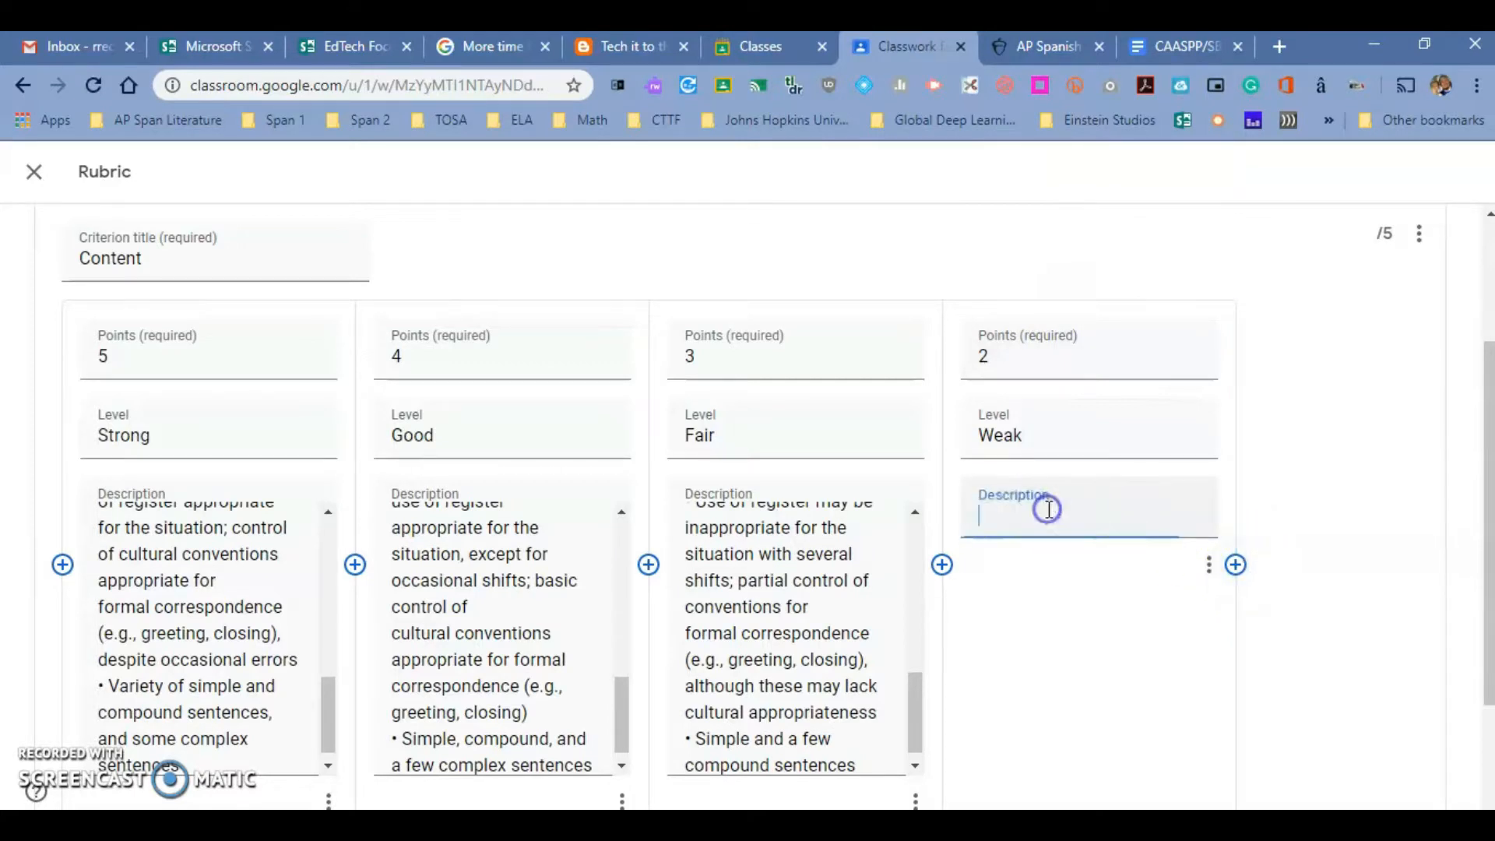
pyautogui.rightClick(1048, 510)
pyautogui.click(1111, 334)
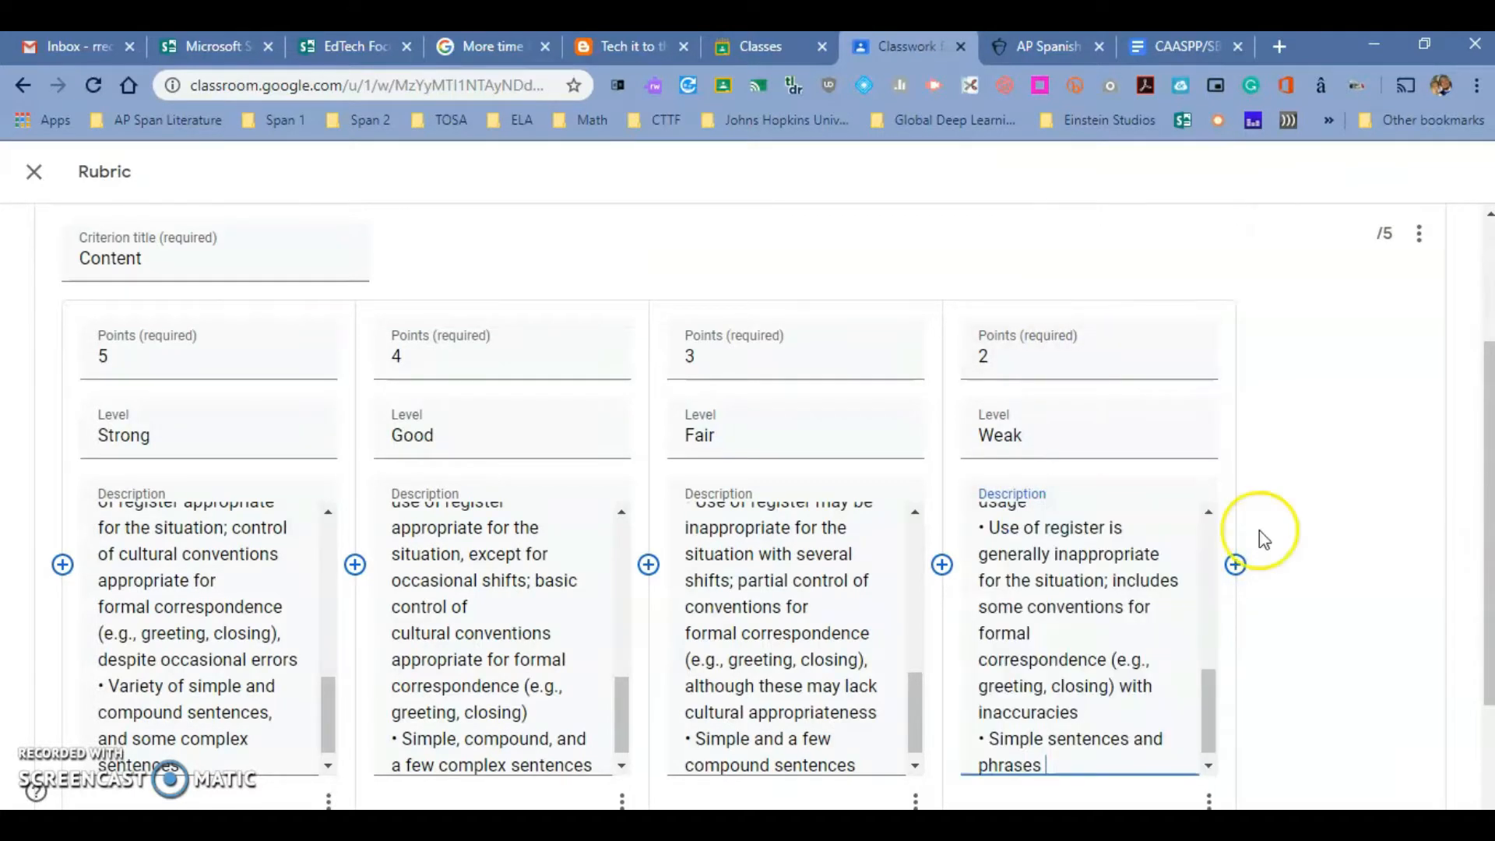
# Add a fifth level after Weak in the Content criterion, worth 1 point and named "Poor"
pyautogui.click(1236, 564)
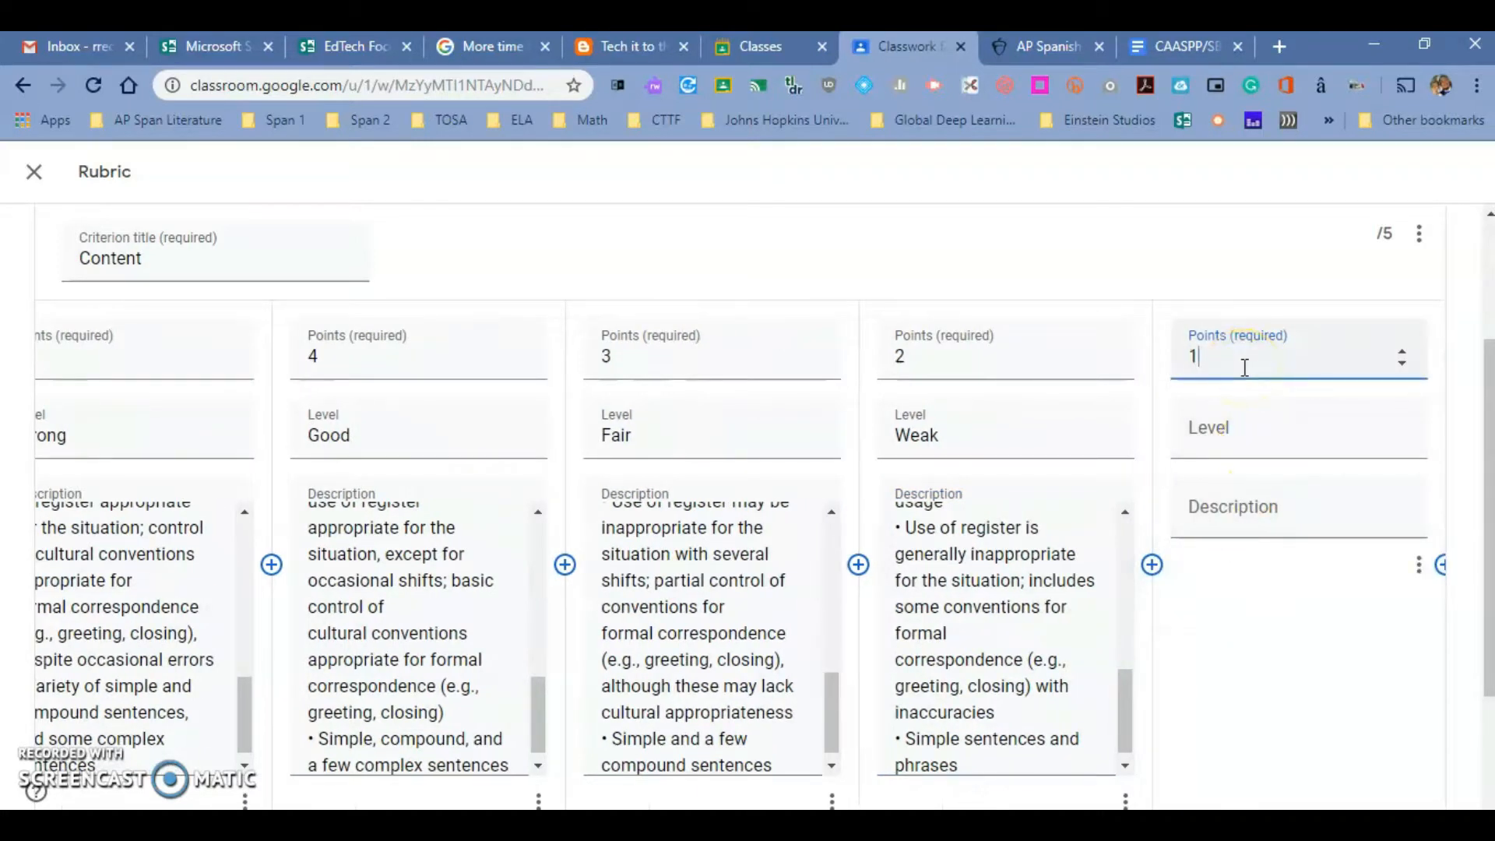
pyautogui.click(1222, 431)
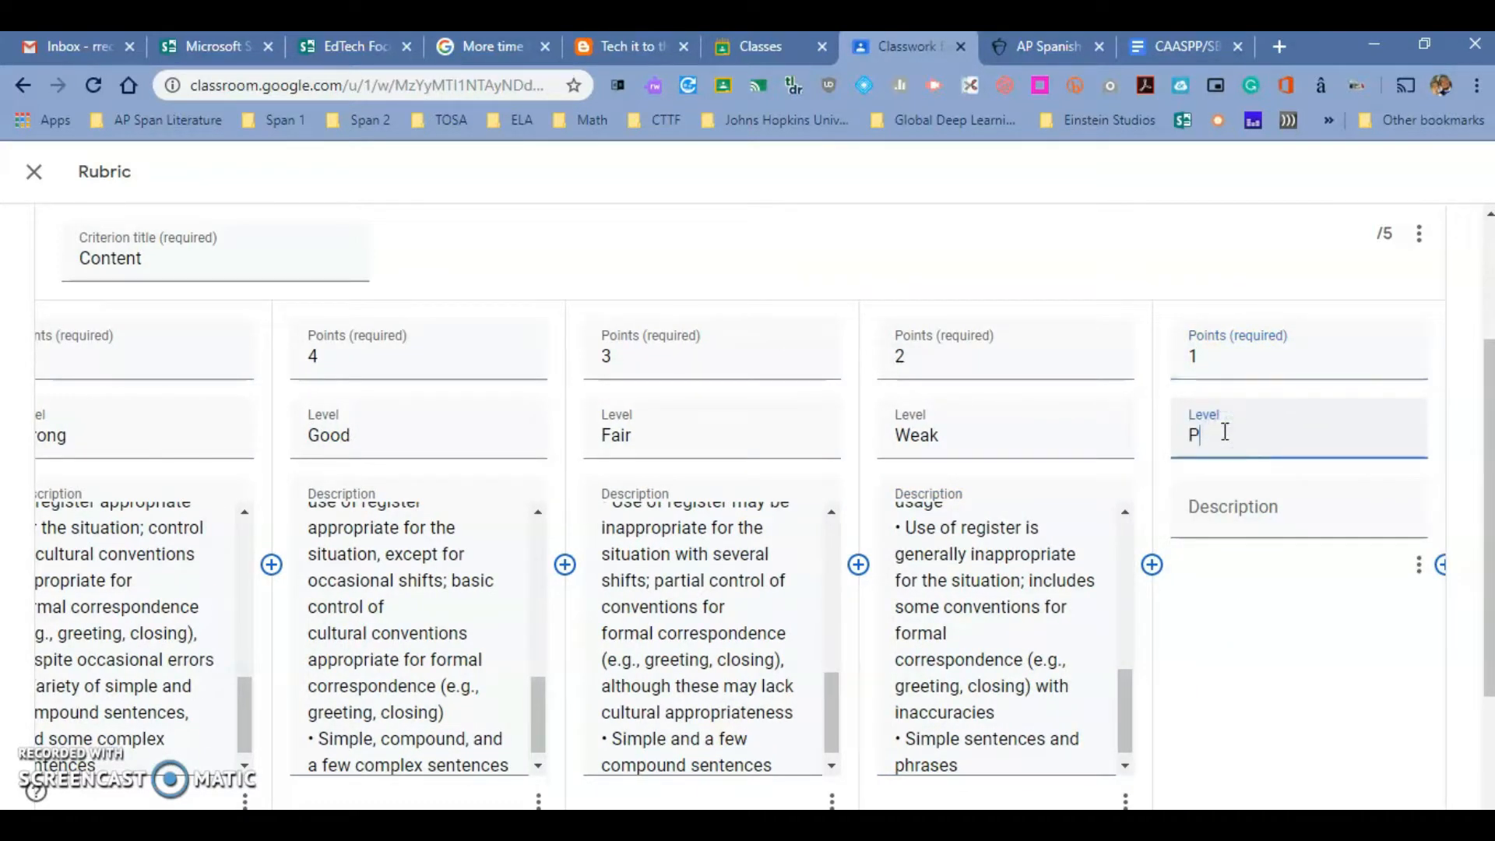
pyautogui.click(1215, 506)
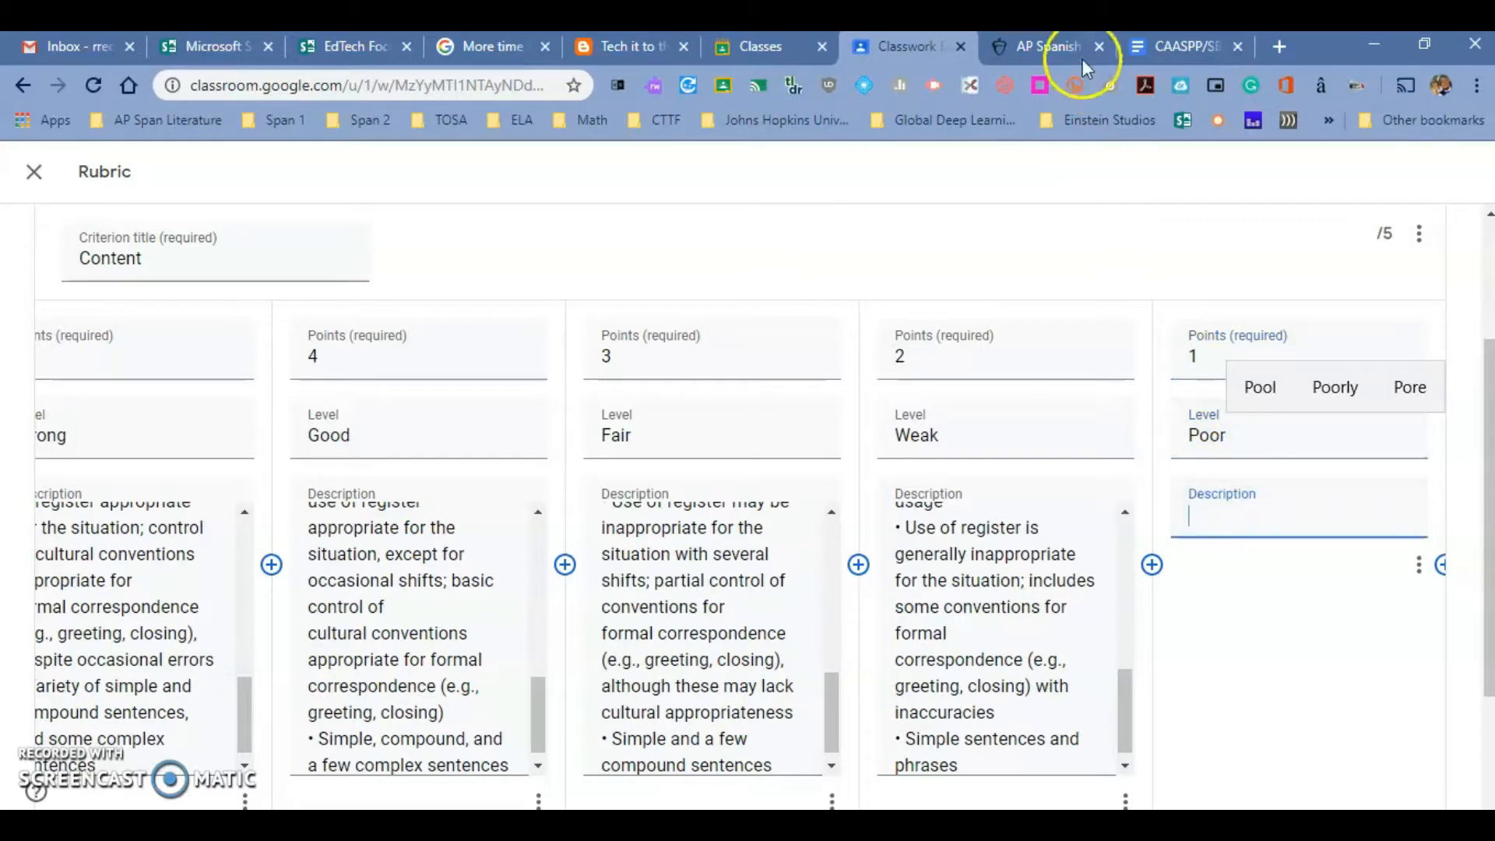
# Copy the "1: POOR performance" bullet points, down through the register bullet, from the AP Spanish scoring guidelines into the Poor level's description
pyautogui.click(1025, 49)
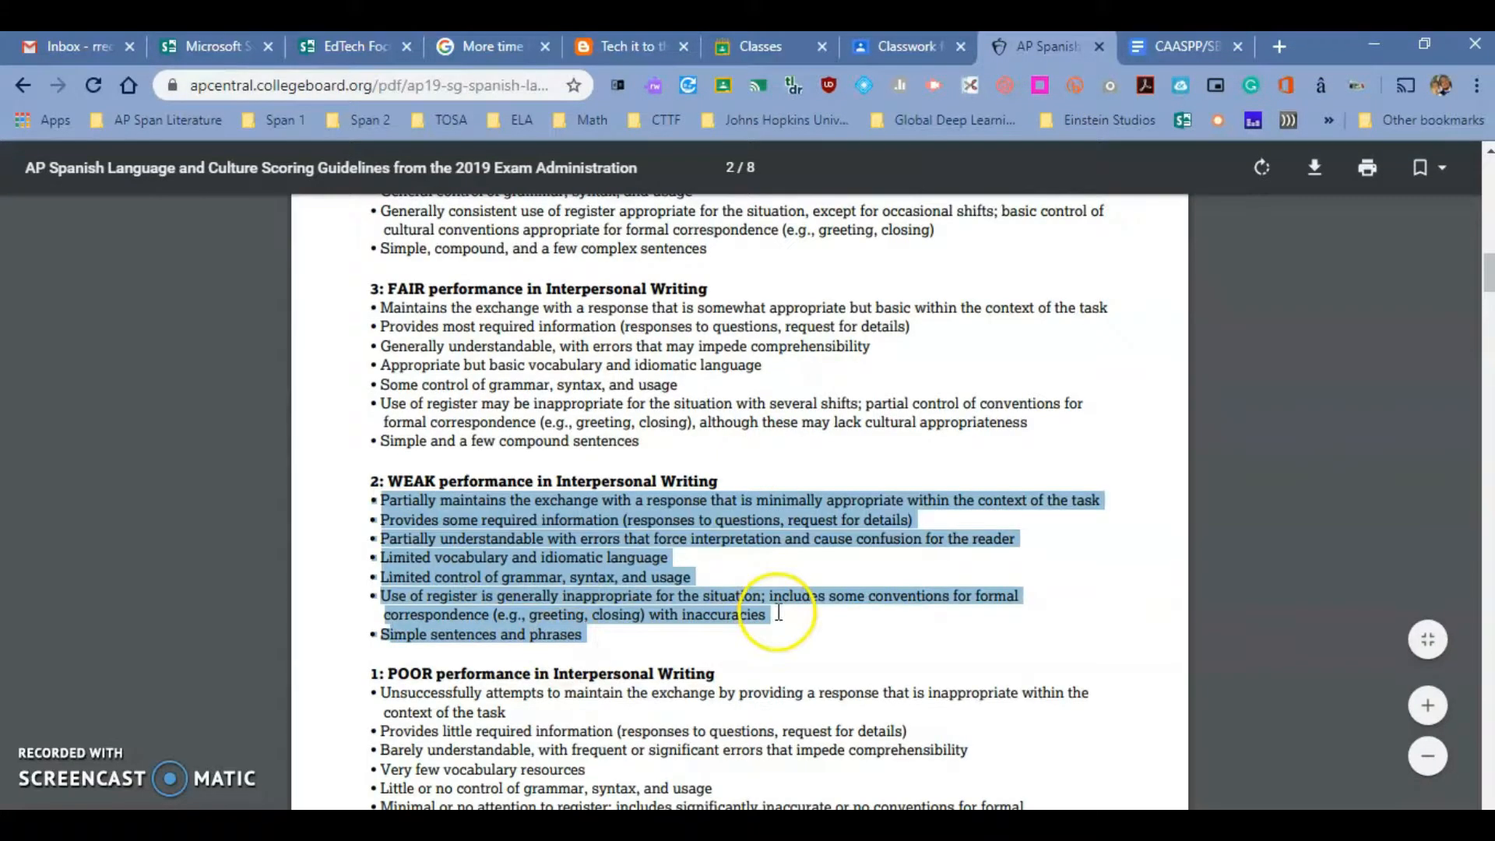
pyautogui.scroll(-1, 776, 609)
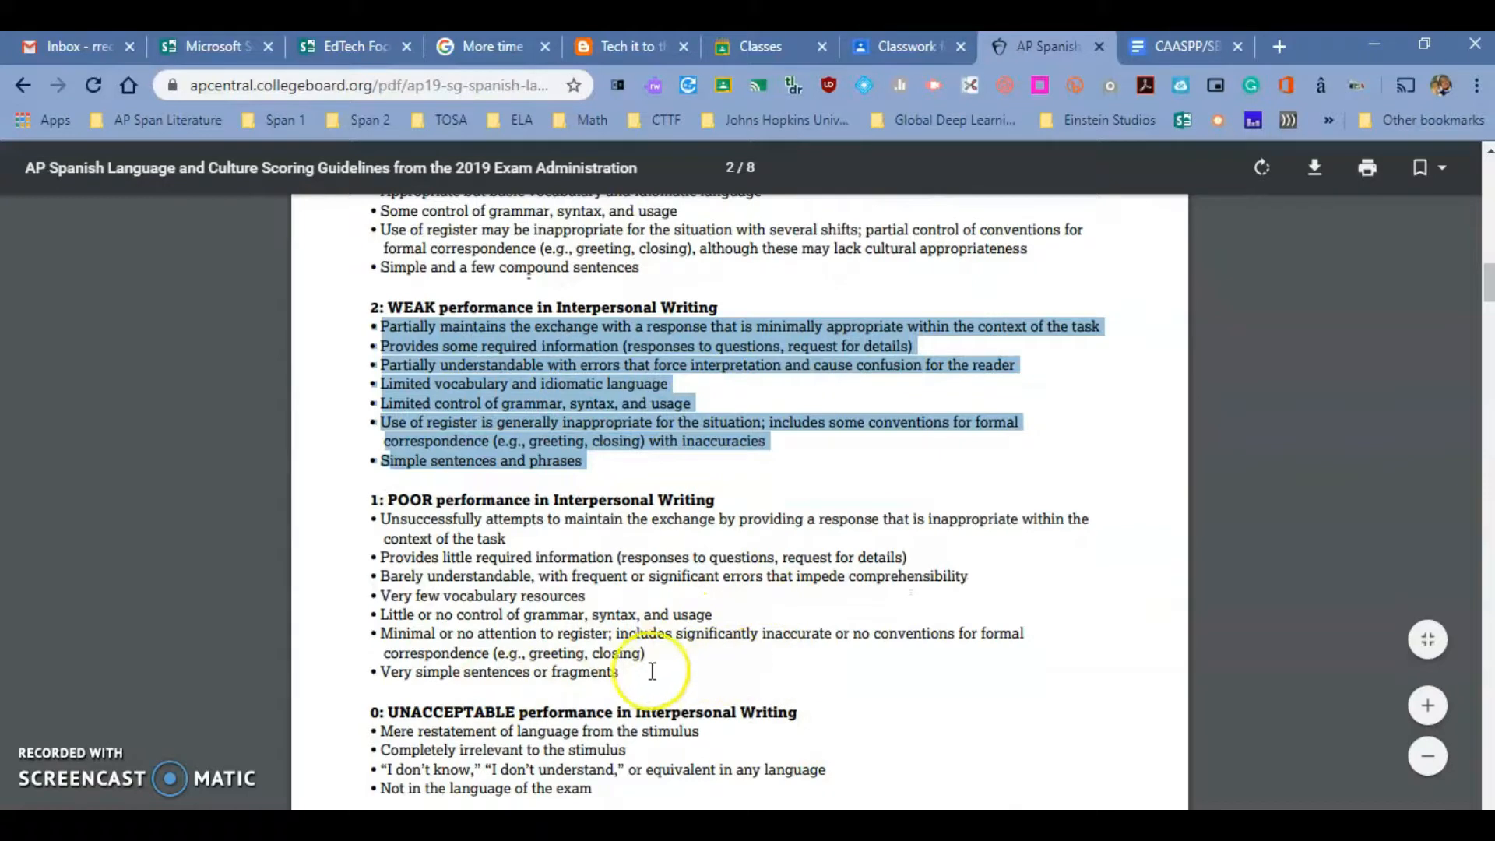
pyautogui.click(642, 673)
pyautogui.moveTo(642, 673); pyautogui.dragTo(377, 530)
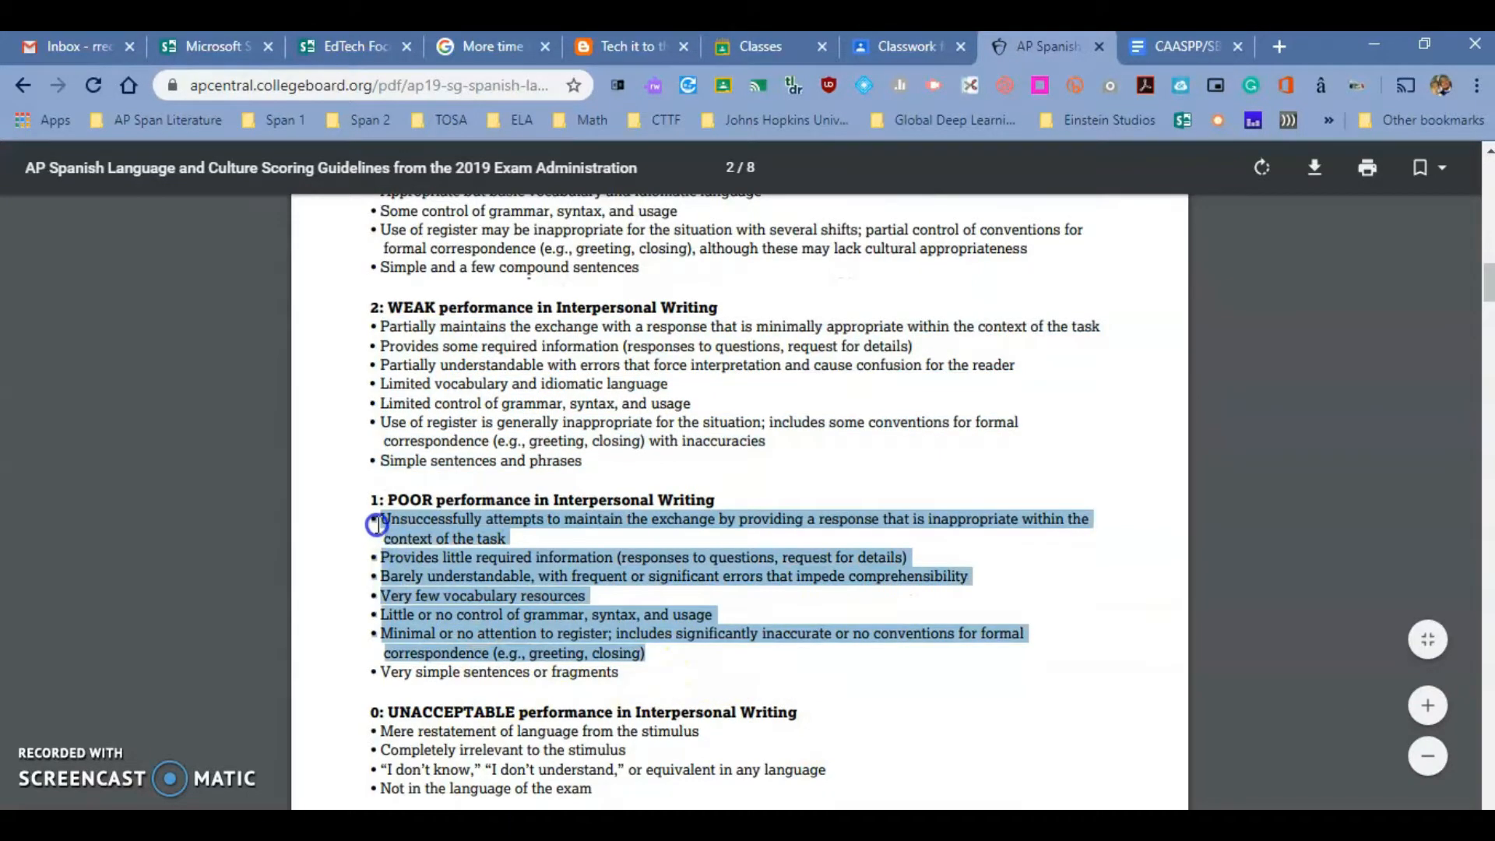
pyautogui.rightClick(387, 529)
pyautogui.click(437, 561)
pyautogui.click(880, 46)
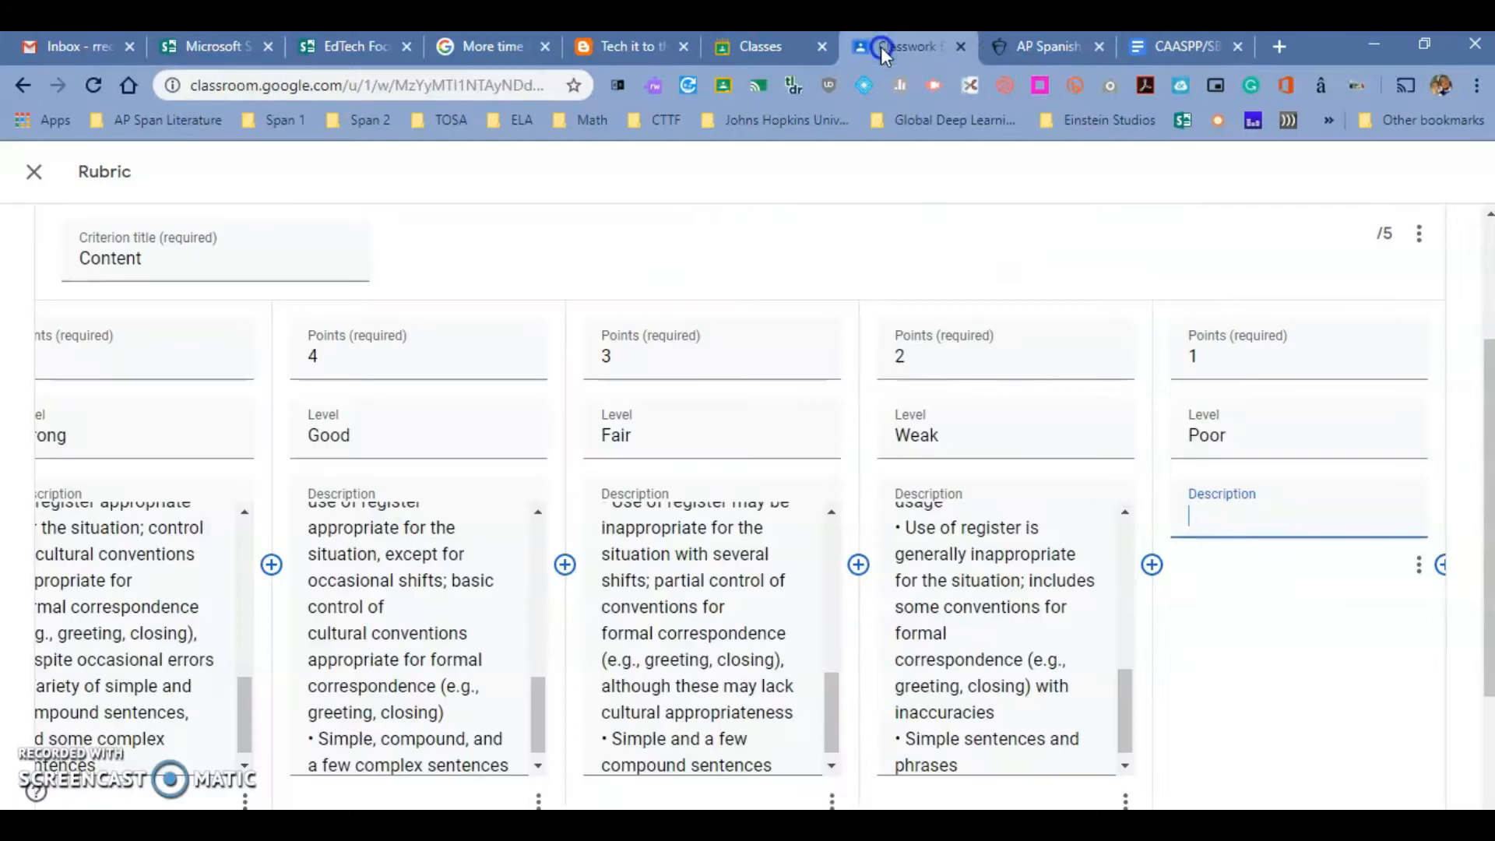
pyautogui.rightClick(1230, 517)
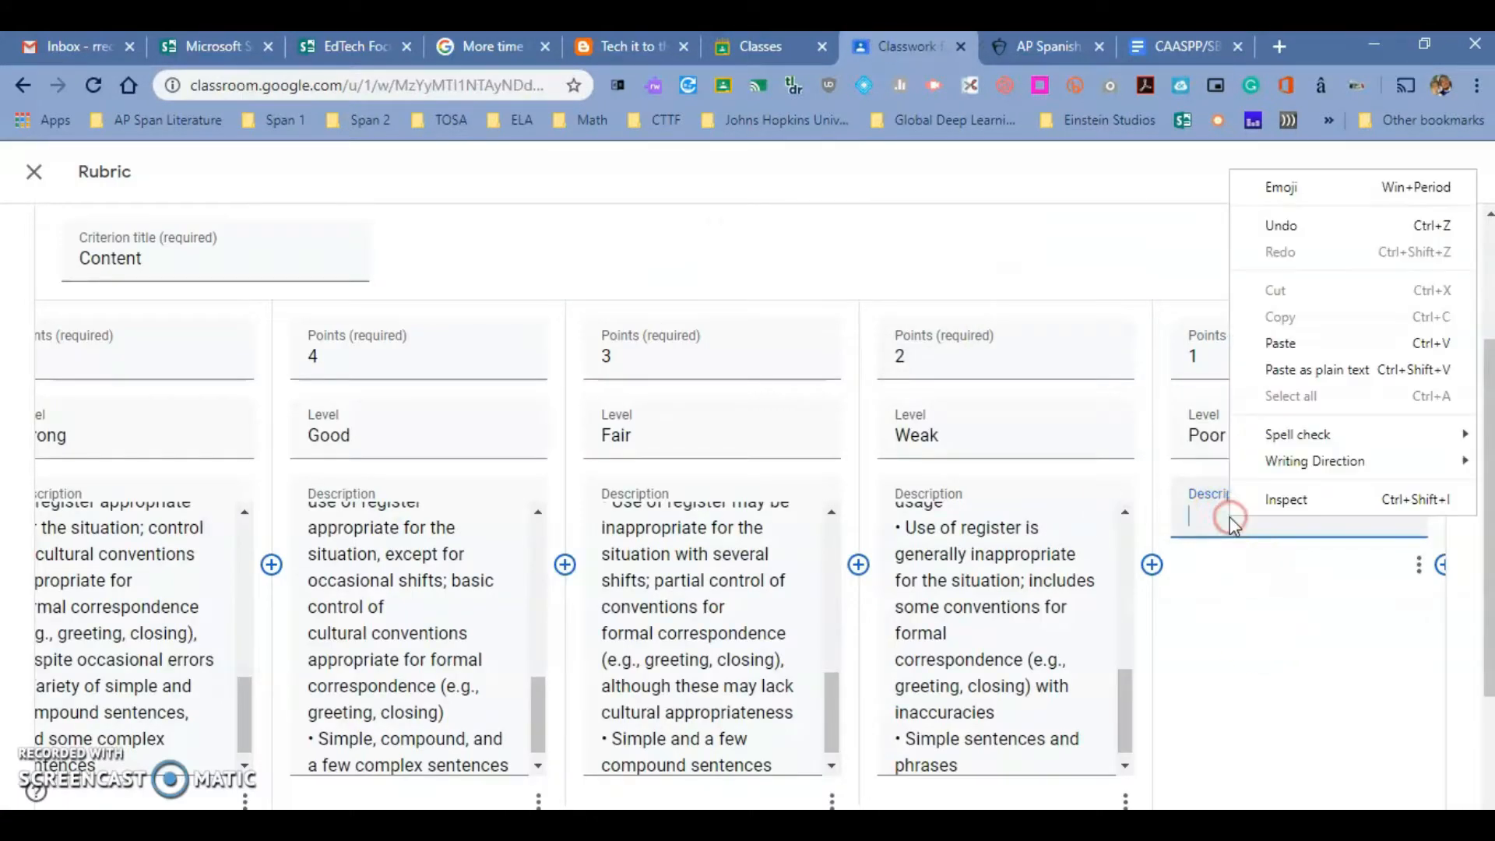
pyautogui.click(1277, 340)
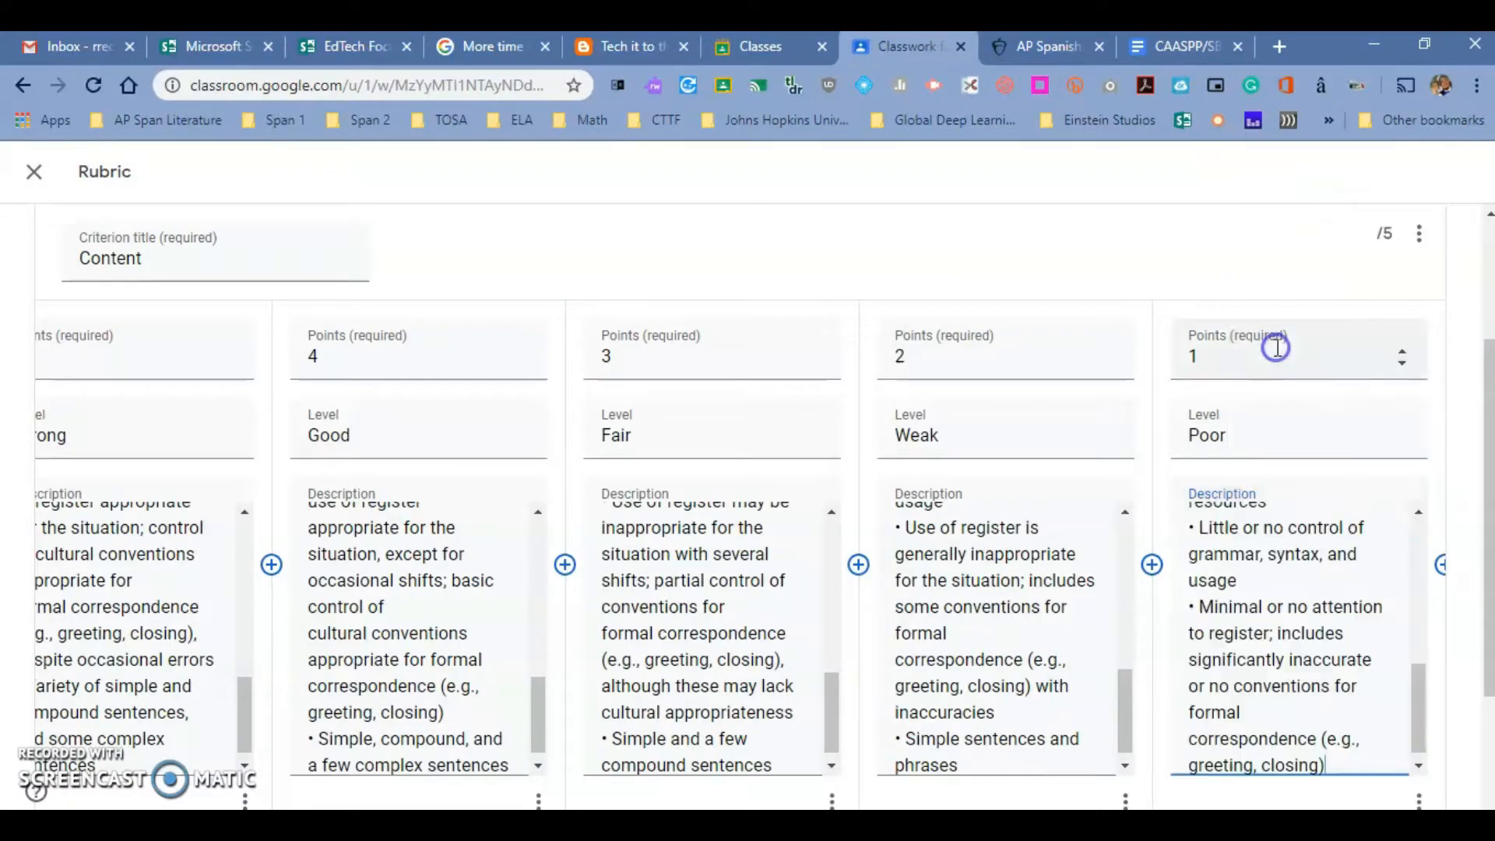
# Duplicate the completed Content criterion with all five of its levels
pyautogui.click(1489, 465)
pyautogui.moveTo(1489, 465); pyautogui.dragTo(1478, 596)
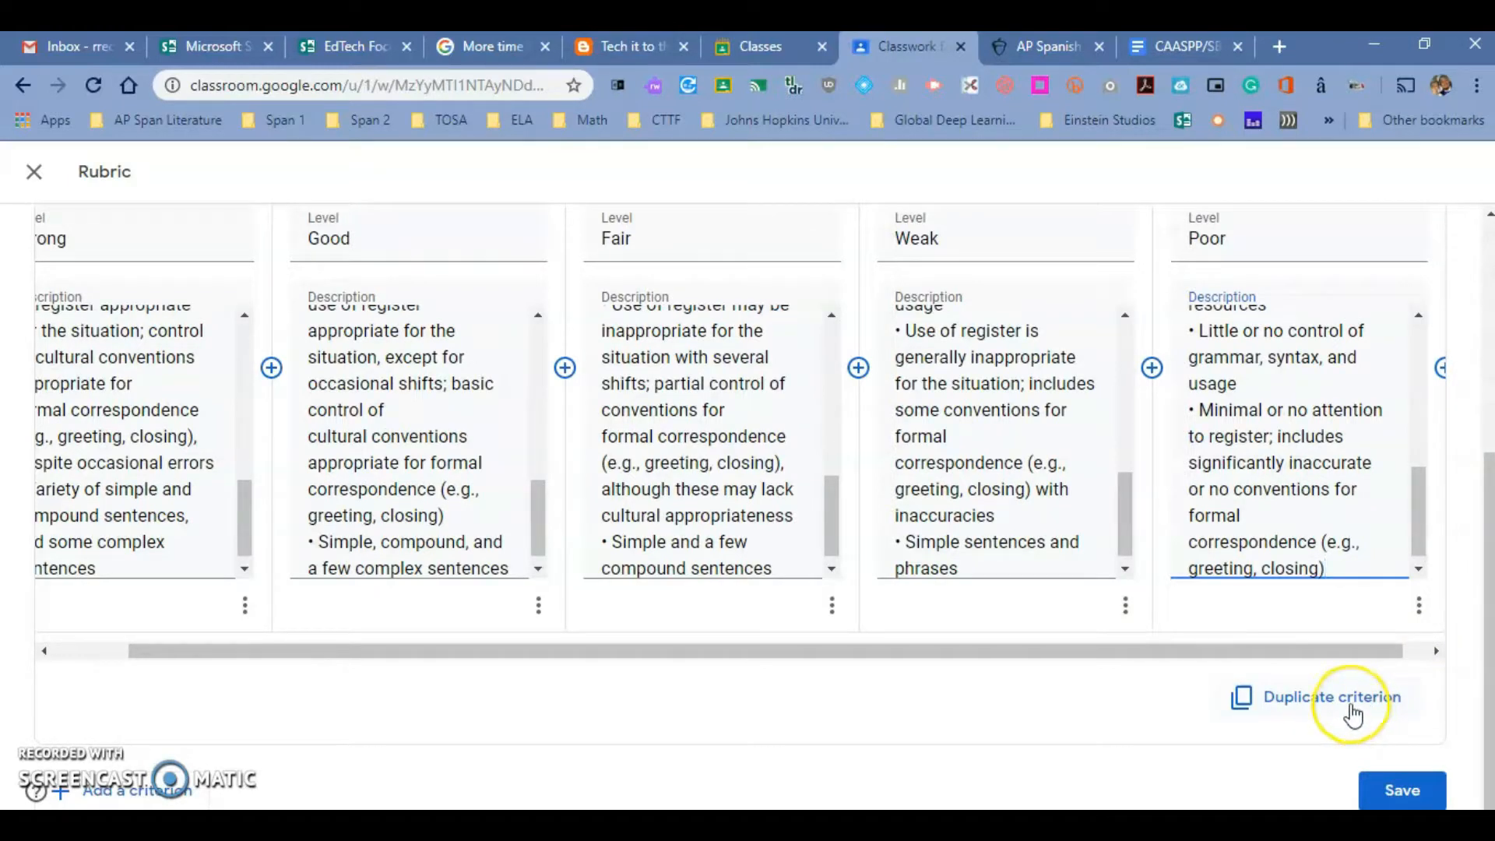
pyautogui.click(1353, 713)
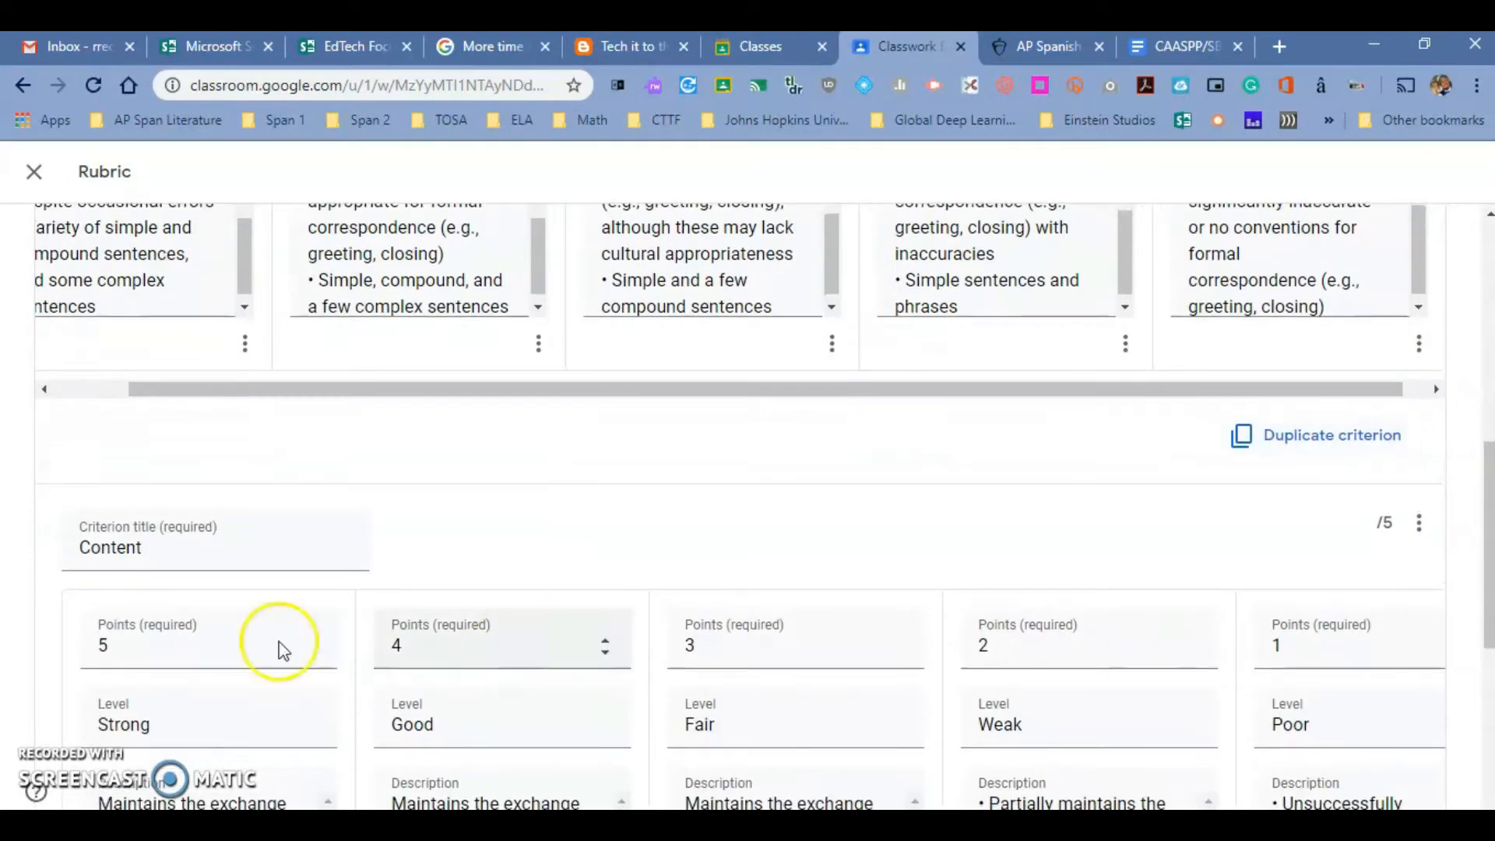
# Rename the duplicated Content criterion "Language Use" and go to its Strong level's description
pyautogui.click(163, 549)
pyautogui.doubleClick(162, 548)
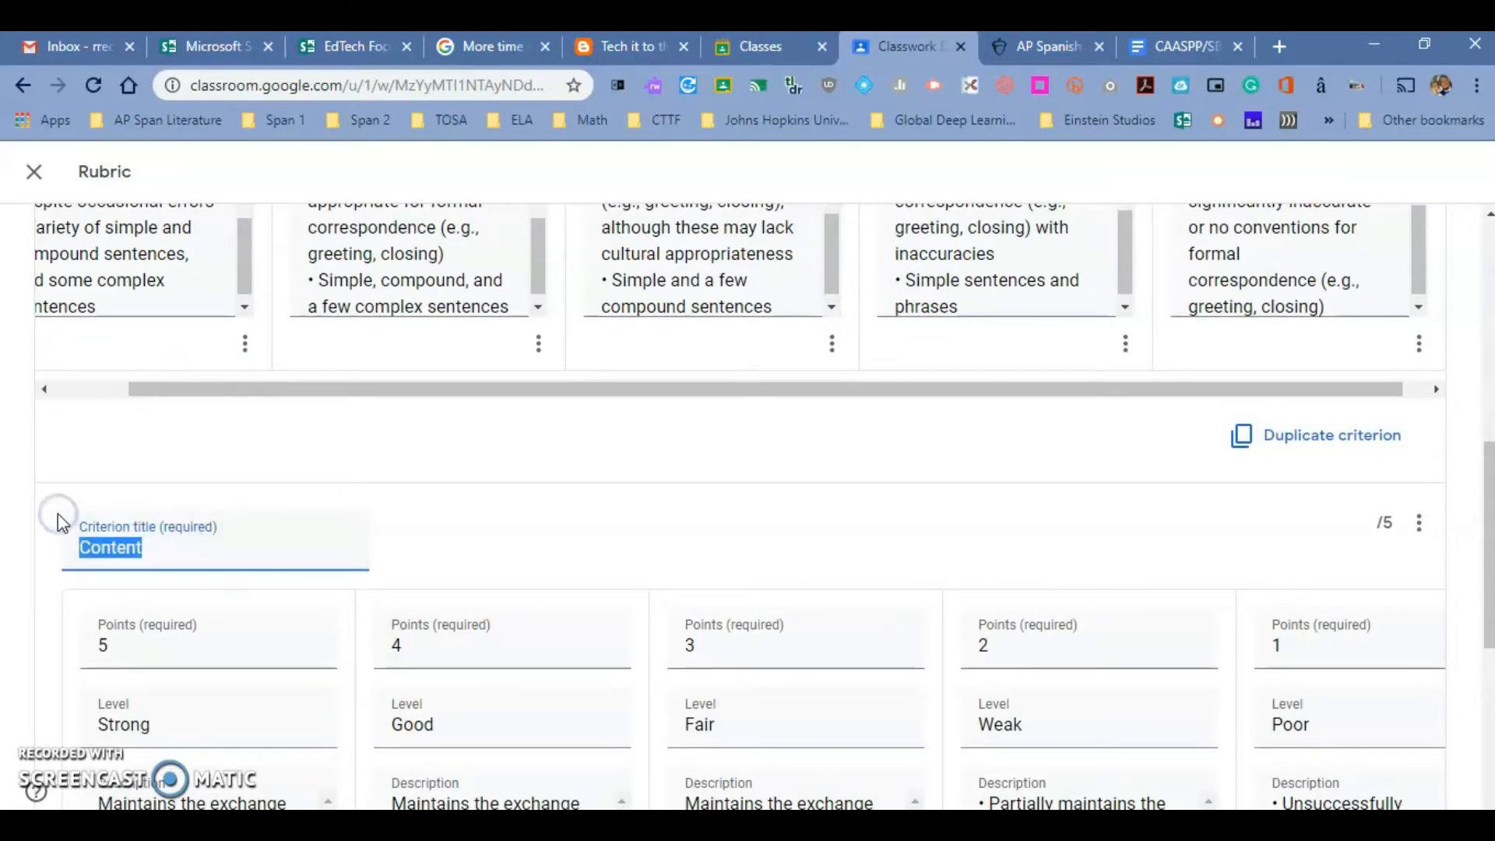
pyautogui.write('Language Use')
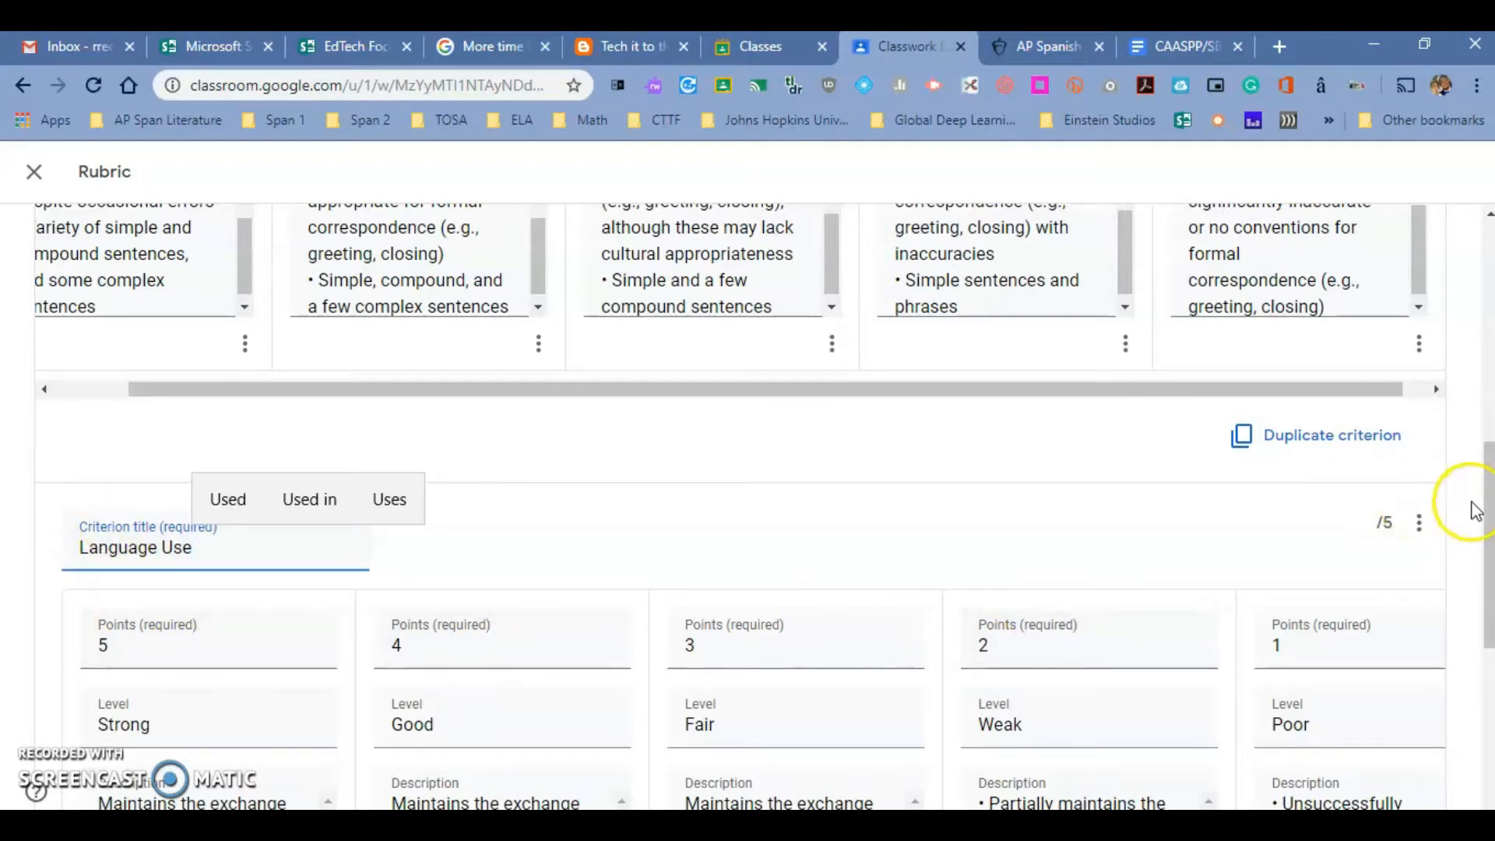
pyautogui.moveTo(1484, 518); pyautogui.dragTo(1478, 594)
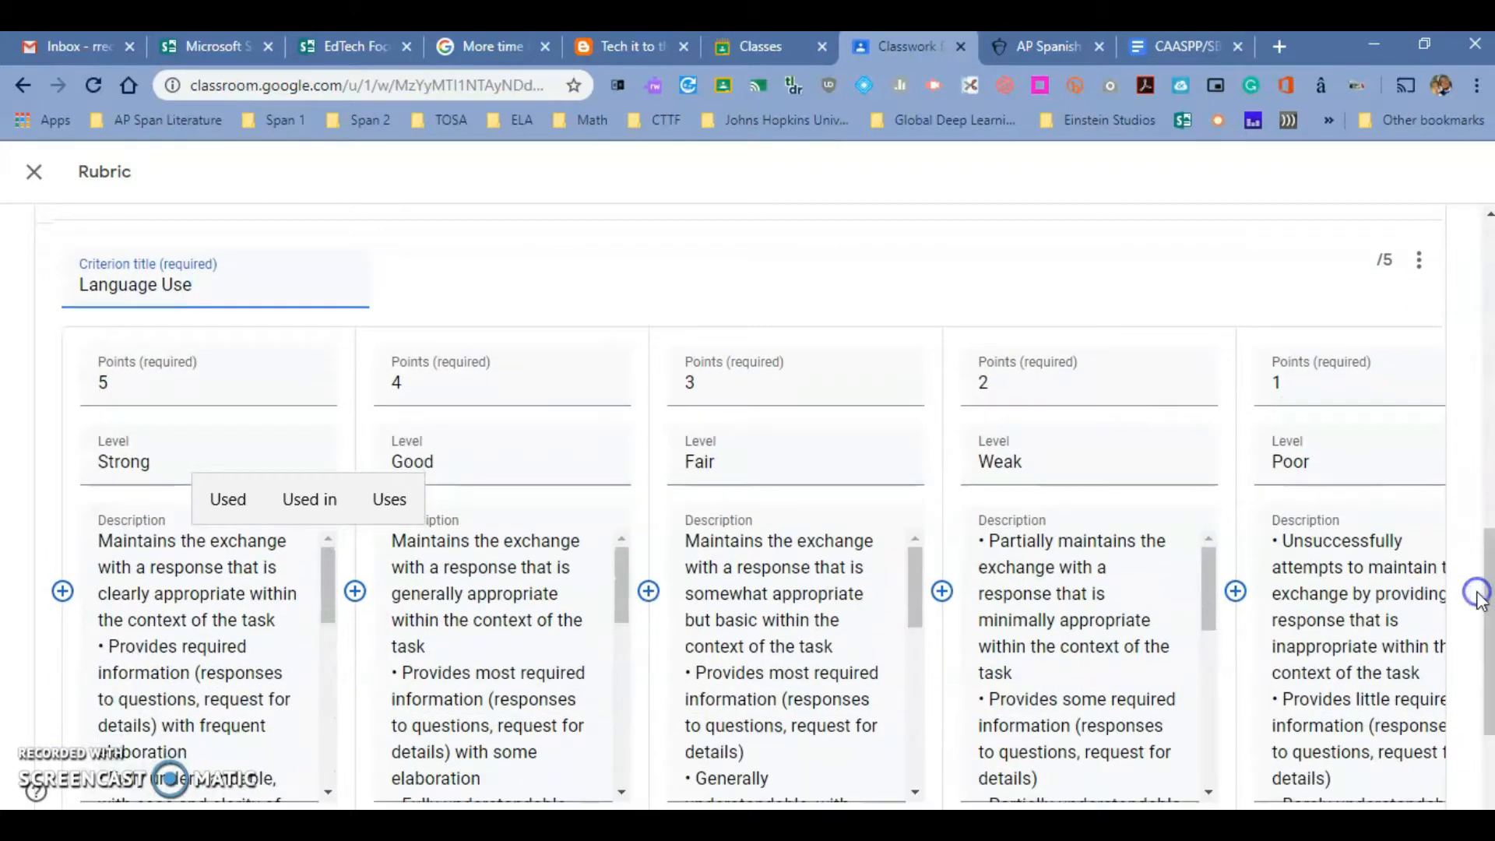
pyautogui.click(102, 537)
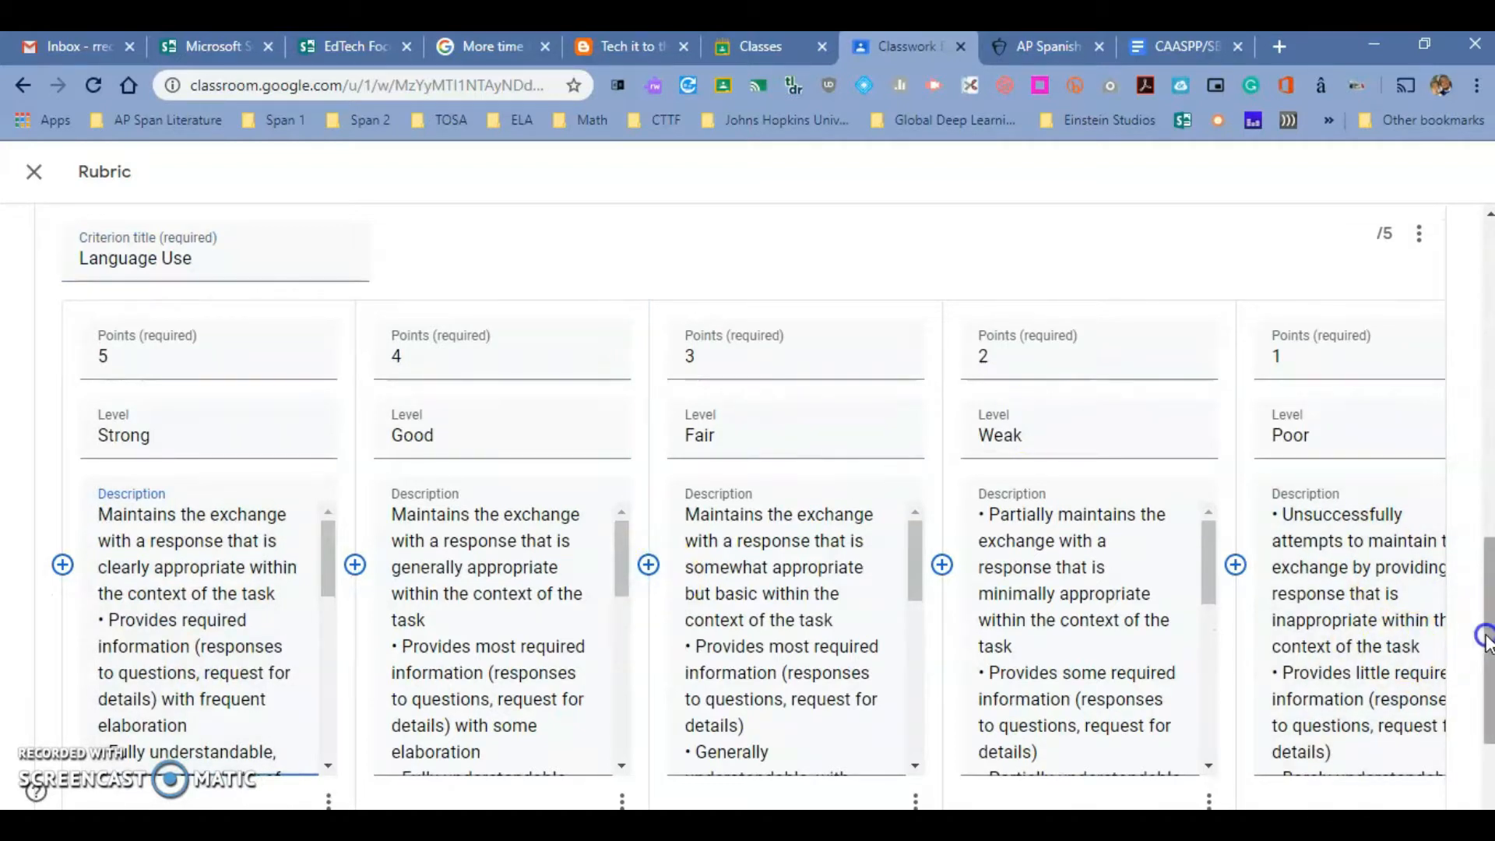
pyautogui.moveTo(1487, 639); pyautogui.dragTo(1488, 706)
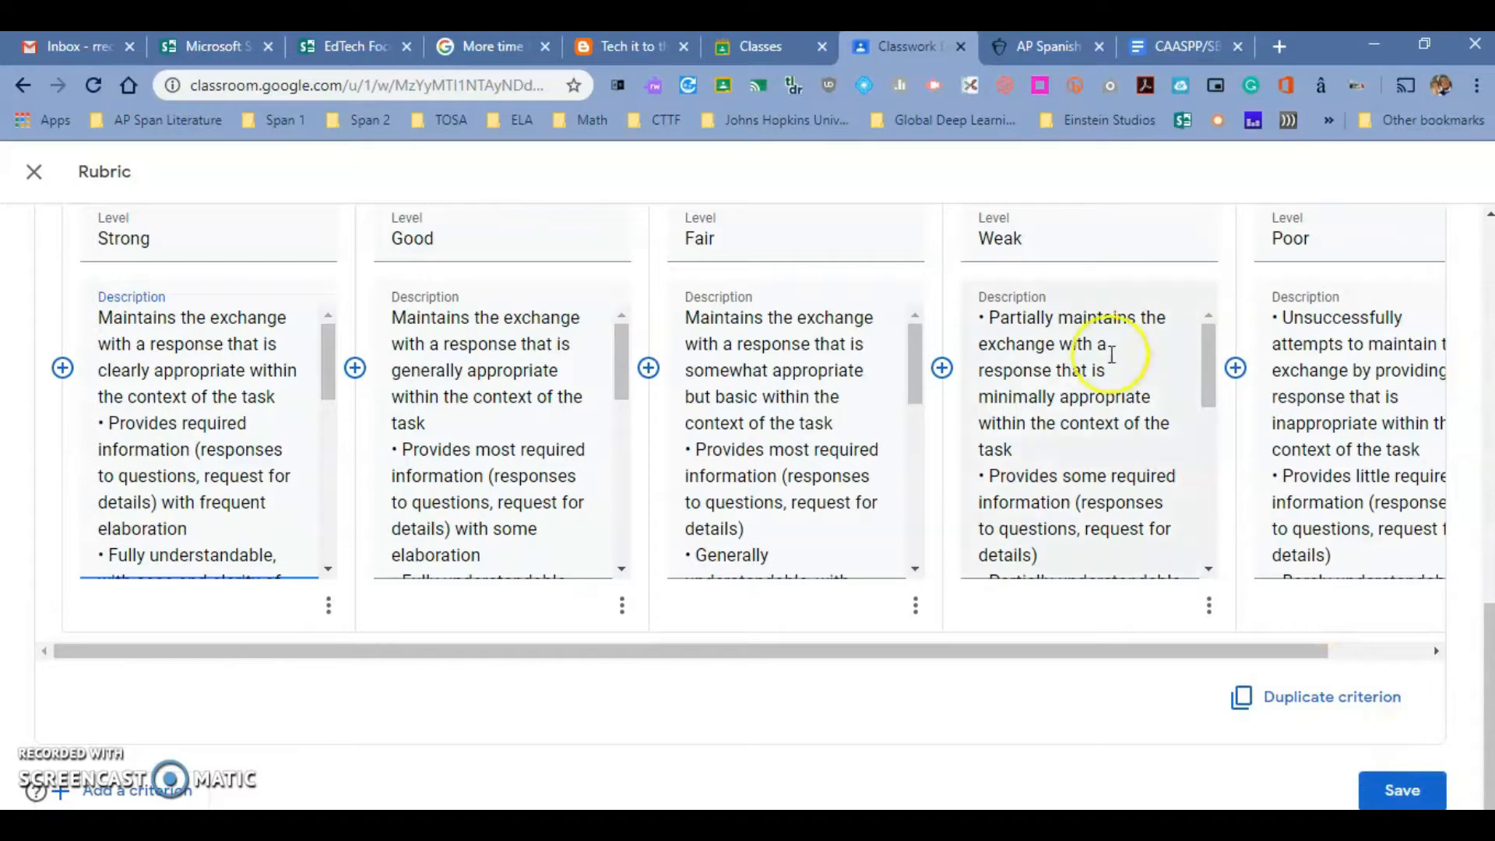
# Close the rubric editor, switch Classroom to the teacher's other account, and open the Classwork of the Leveraging Digital 2019 class
pyautogui.click(961, 53)
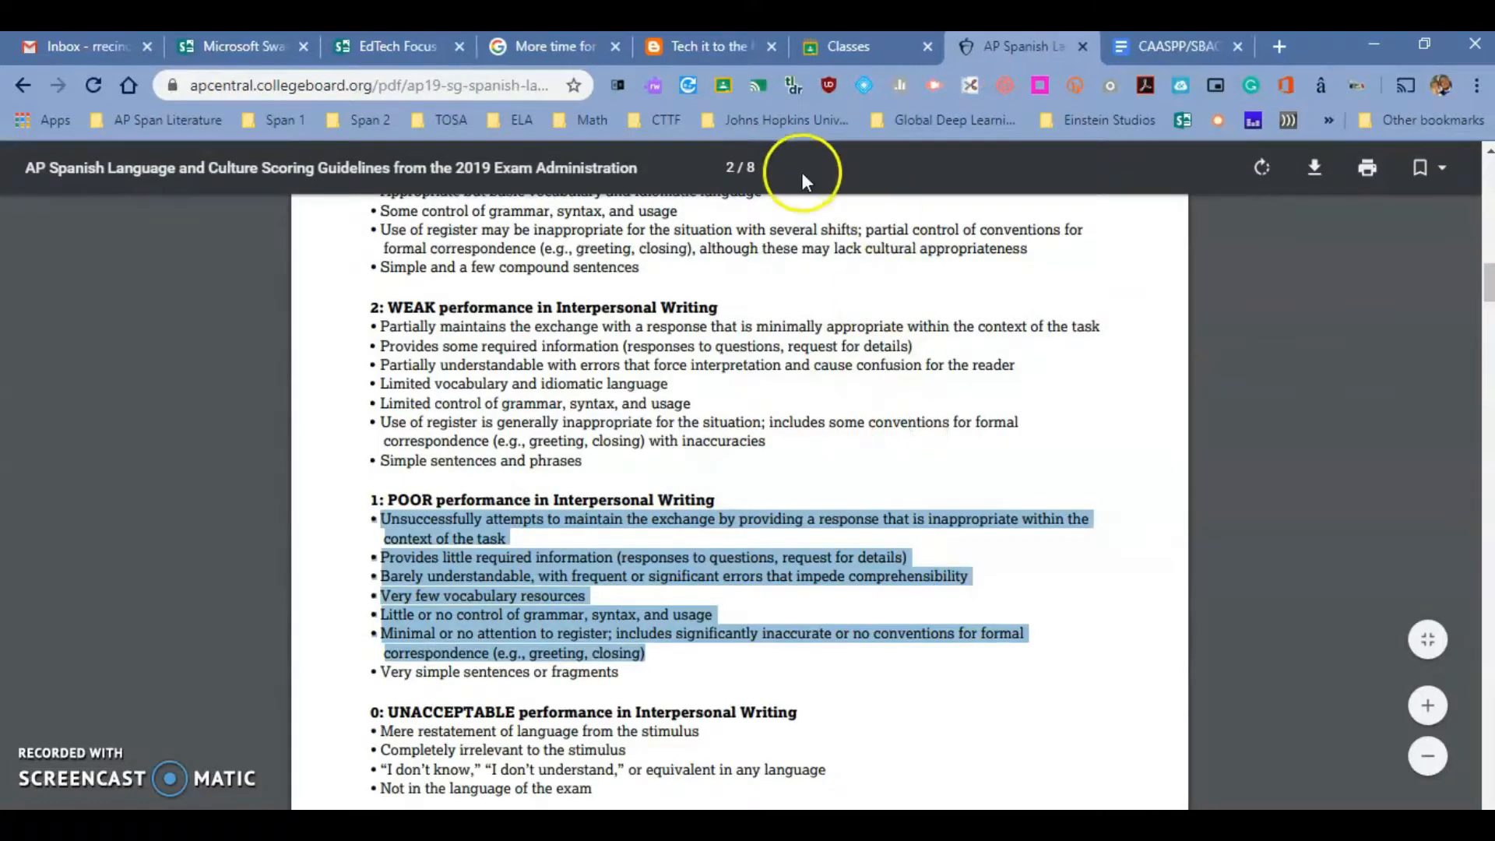
pyautogui.click(840, 49)
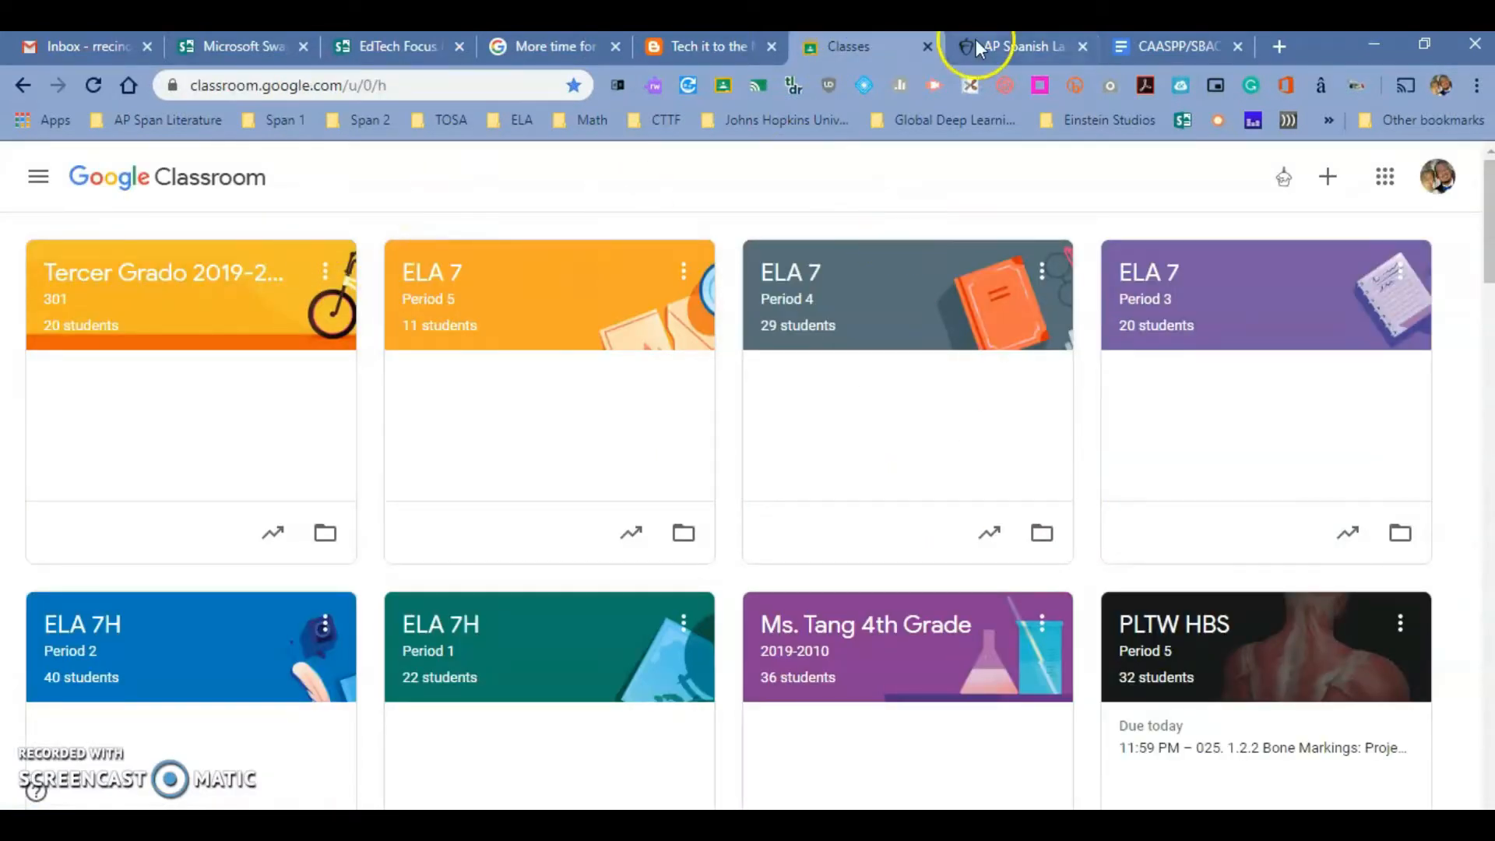
pyautogui.click(1439, 176)
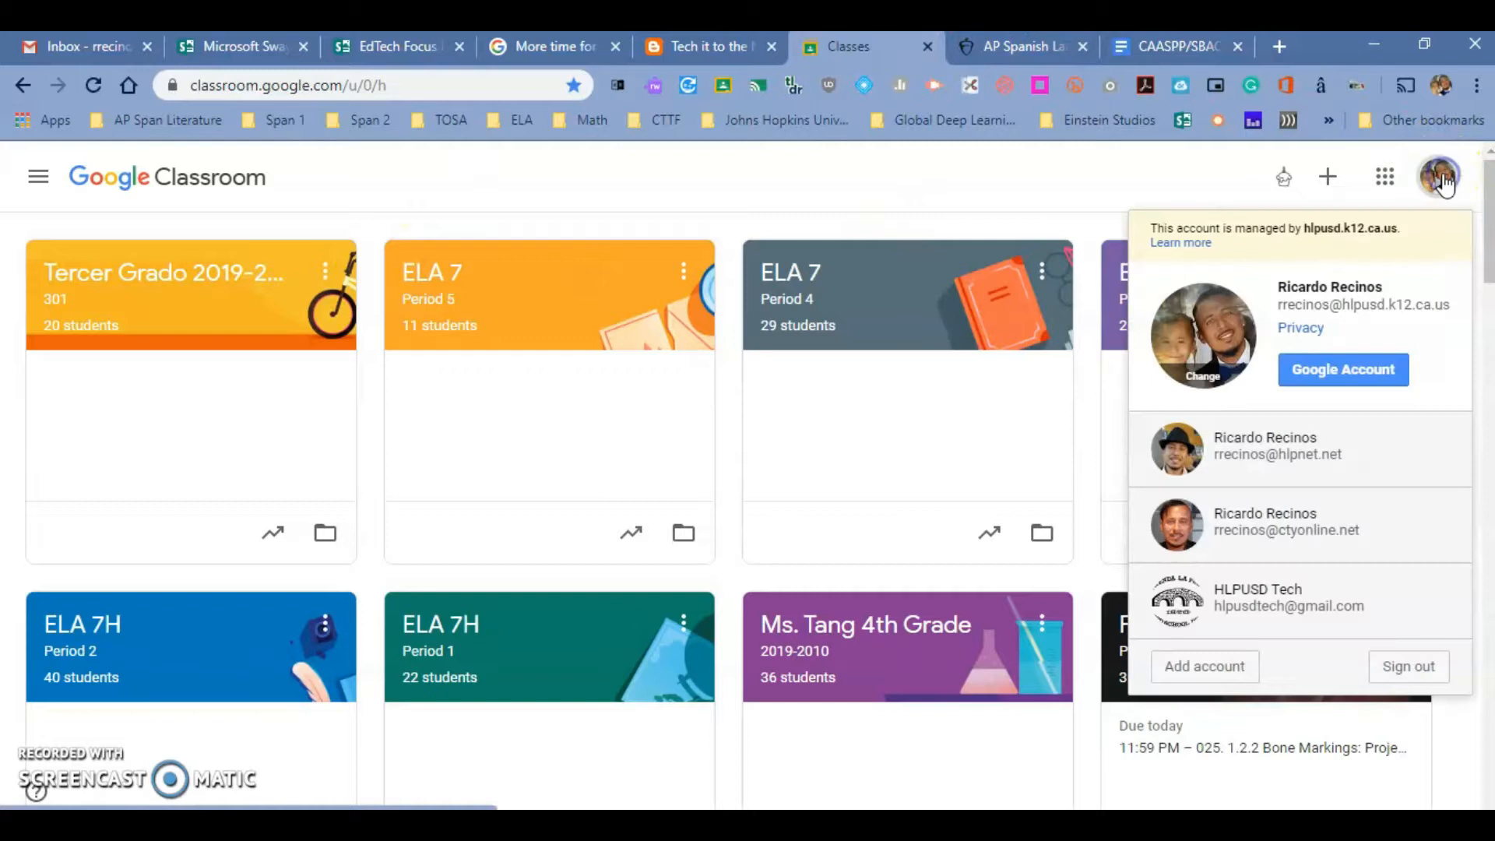
pyautogui.click(1341, 461)
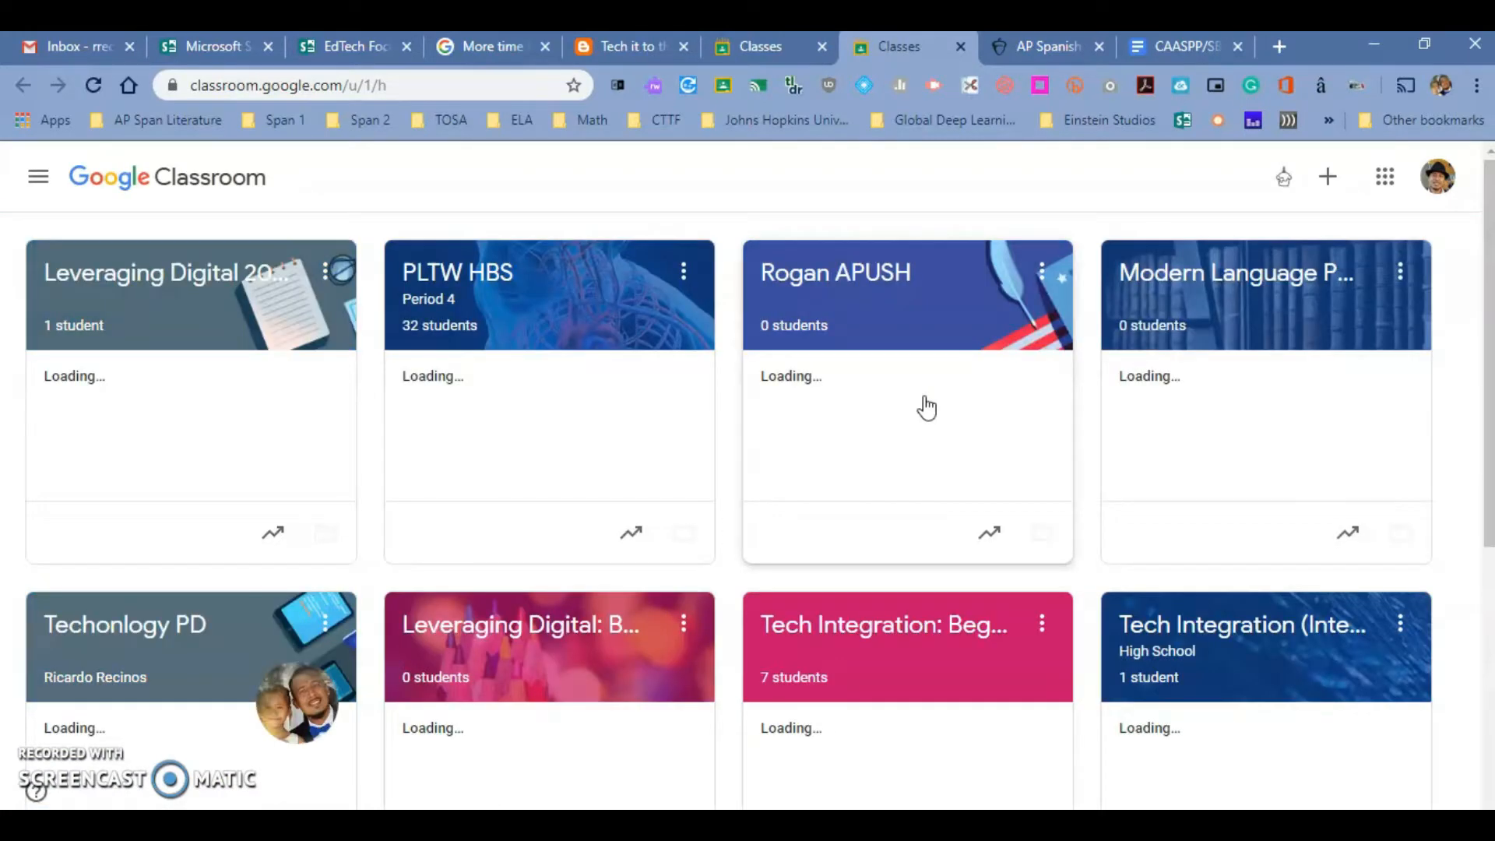
pyautogui.click(230, 287)
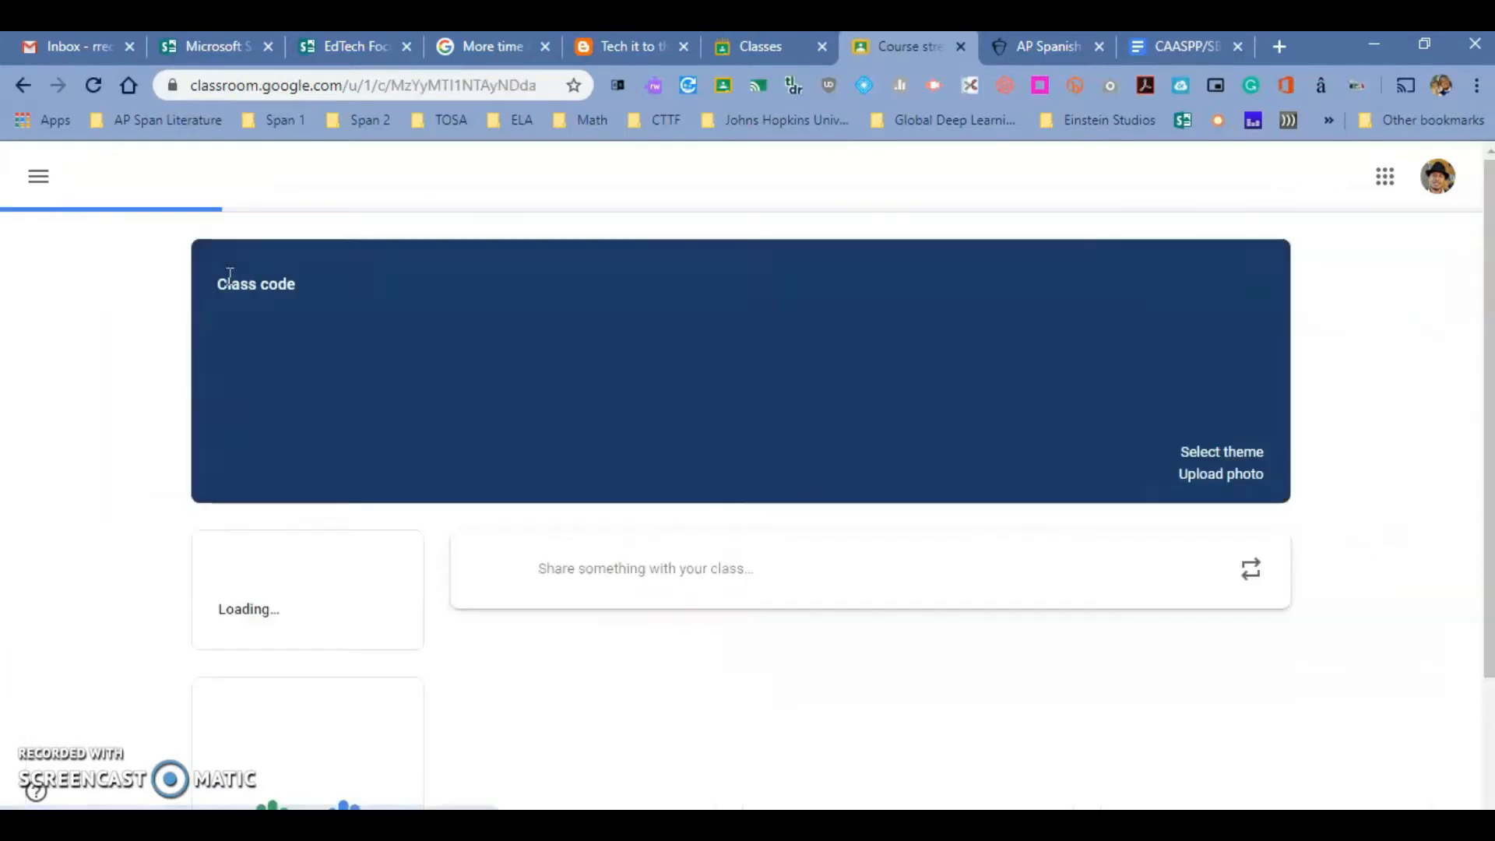
pyautogui.click(690, 181)
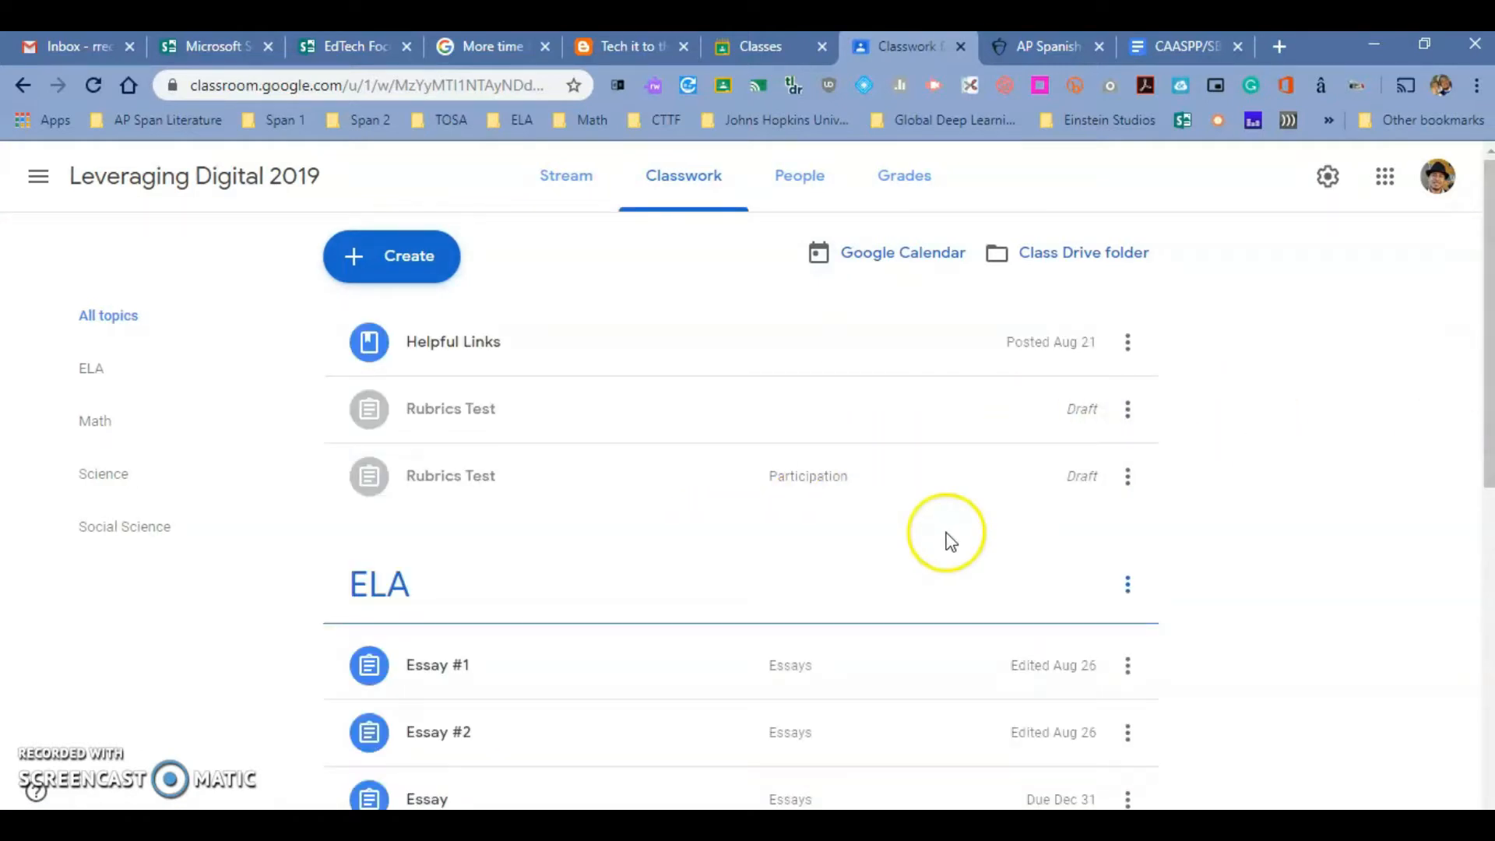
# Open the student's turned-in document Ensayo II from the Essay #1 assignment for grading
pyautogui.click(701, 676)
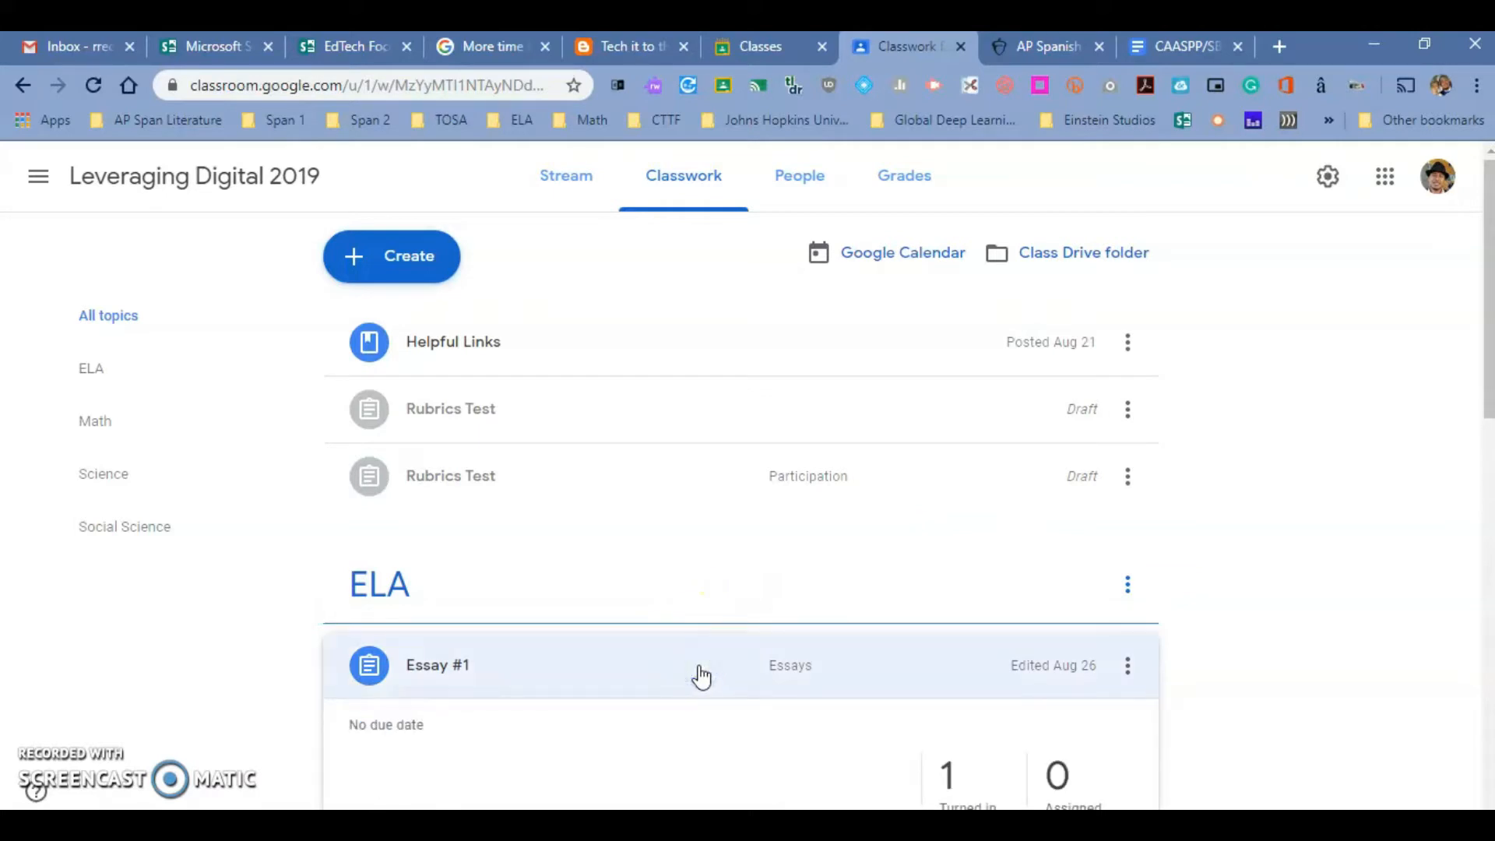
pyautogui.click(965, 779)
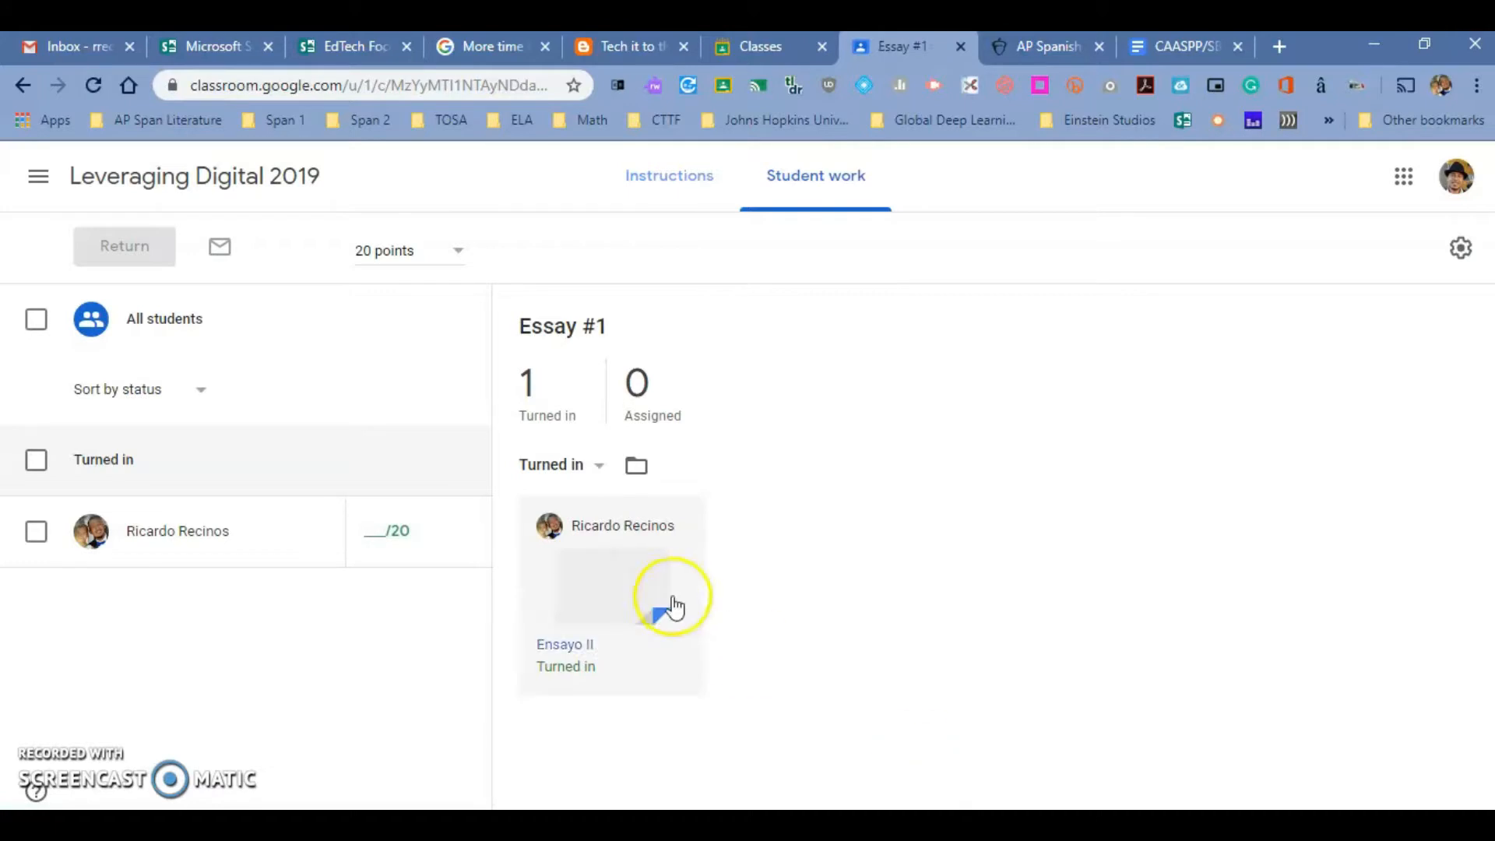
pyautogui.click(619, 580)
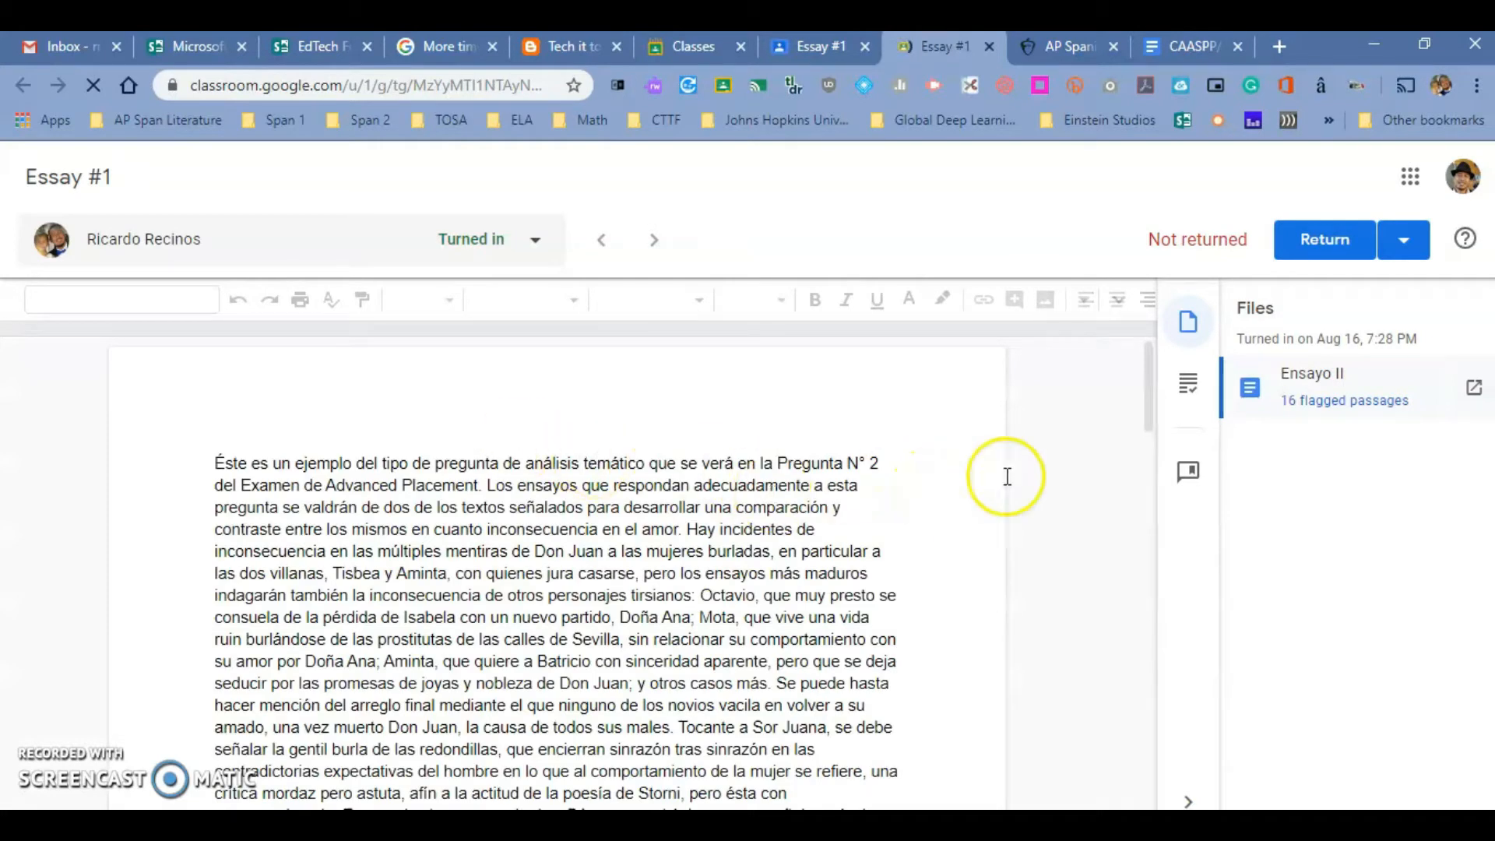
# Look through the saved comments in the comment bank and select a passage in the essay's opening paragraph
pyautogui.click(1190, 476)
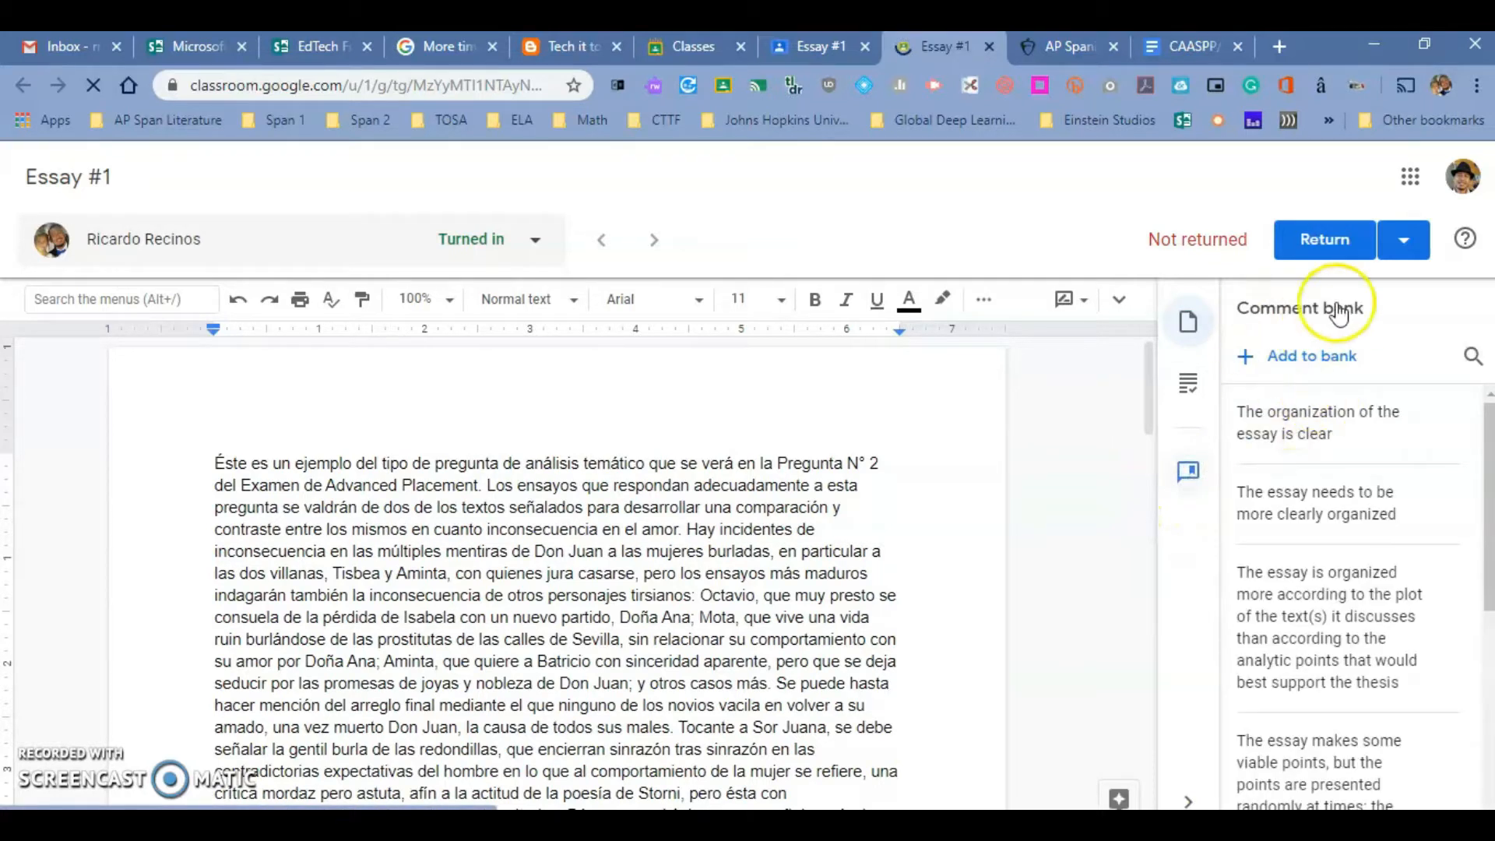
pyautogui.moveTo(1490, 429); pyautogui.dragTo(1459, 540)
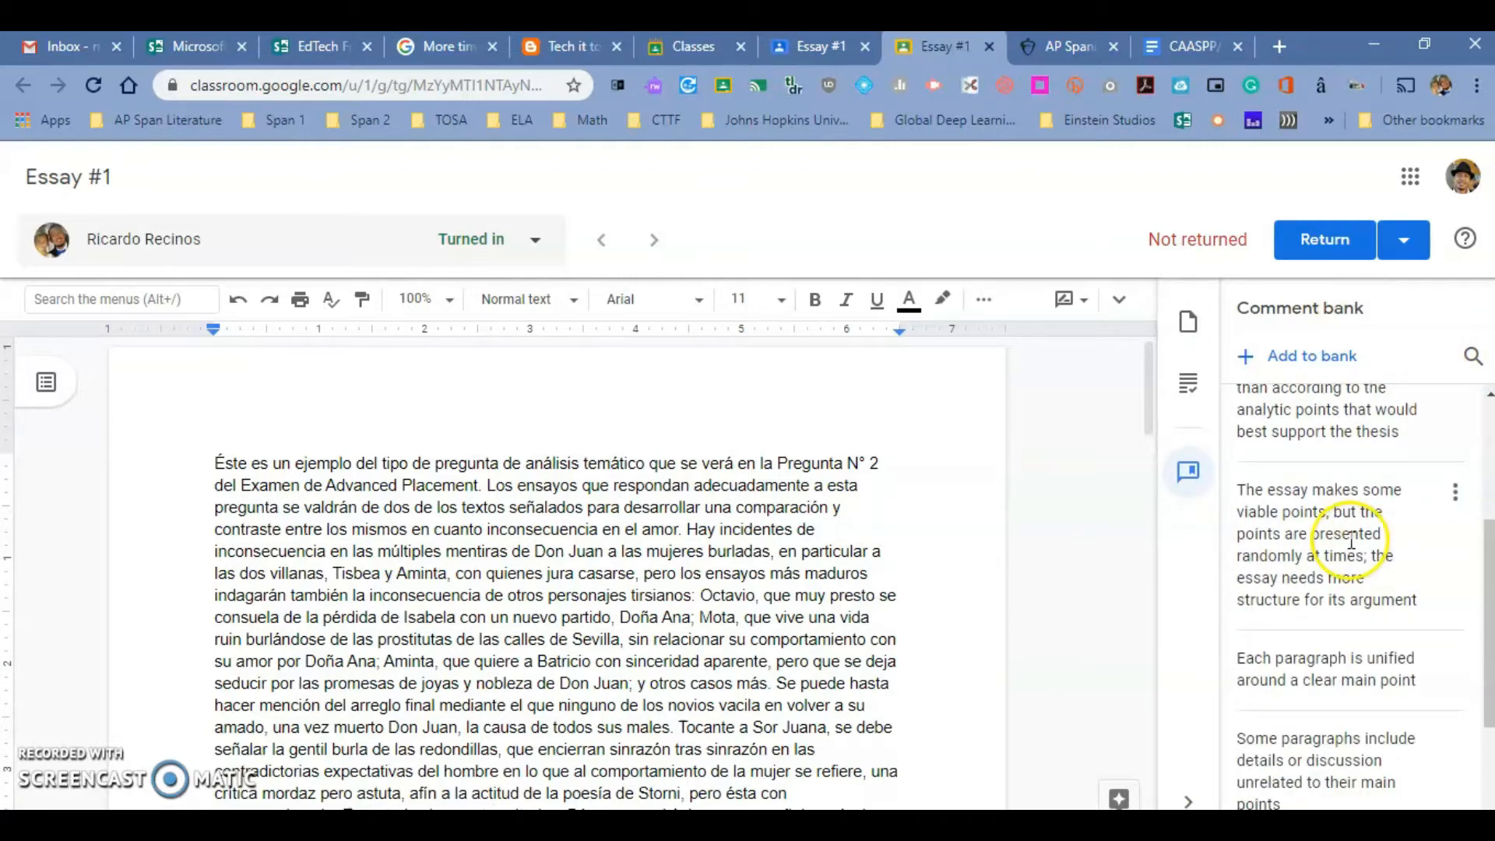
pyautogui.moveTo(524, 507); pyautogui.dragTo(568, 550)
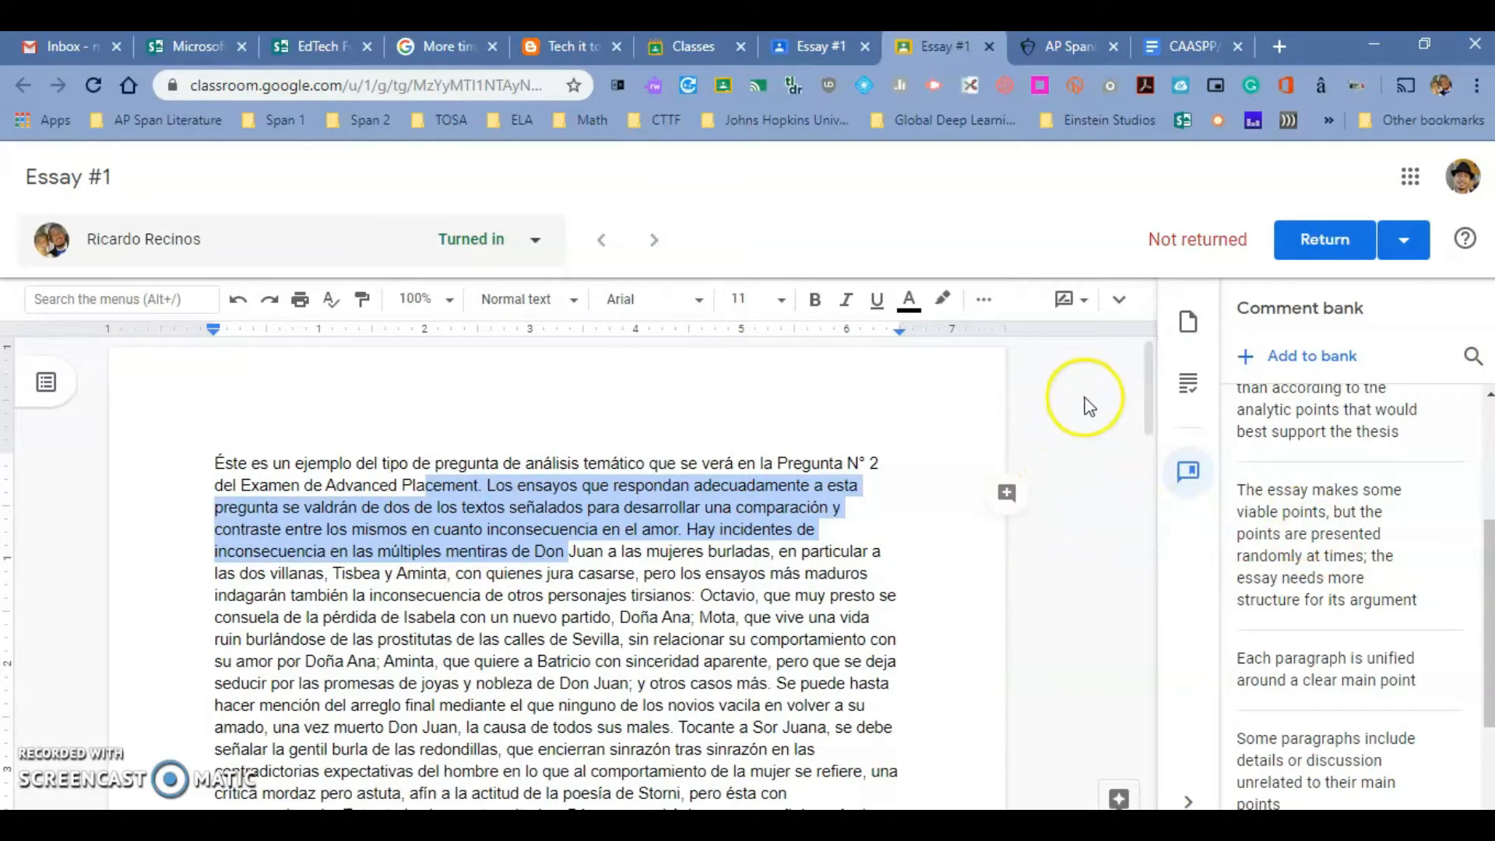
# View the full Essay #1 rubric from the grading tools, then return to the student's essay
pyautogui.click(1189, 387)
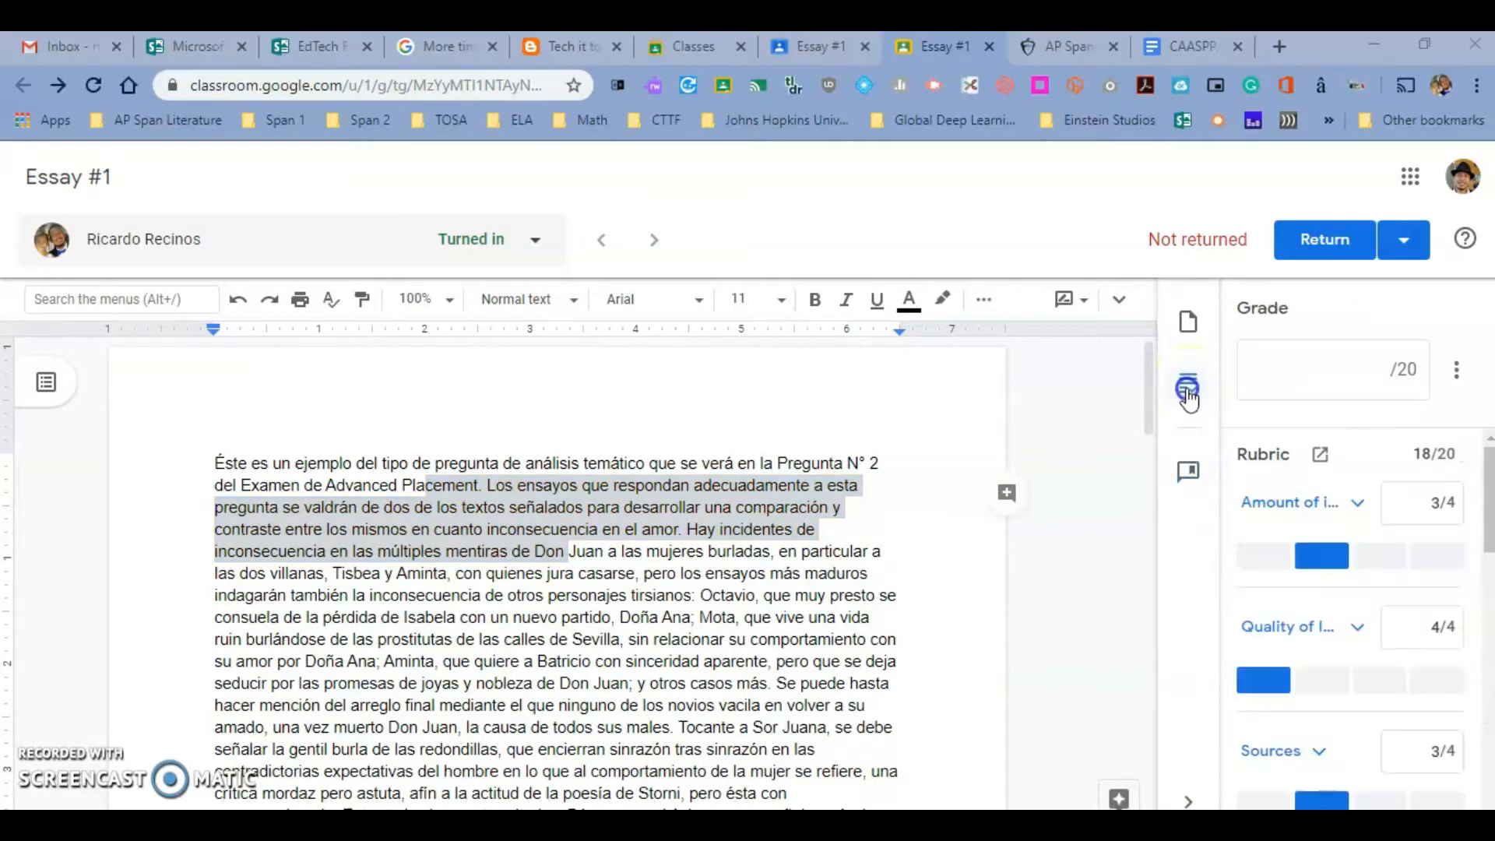
pyautogui.click(1320, 456)
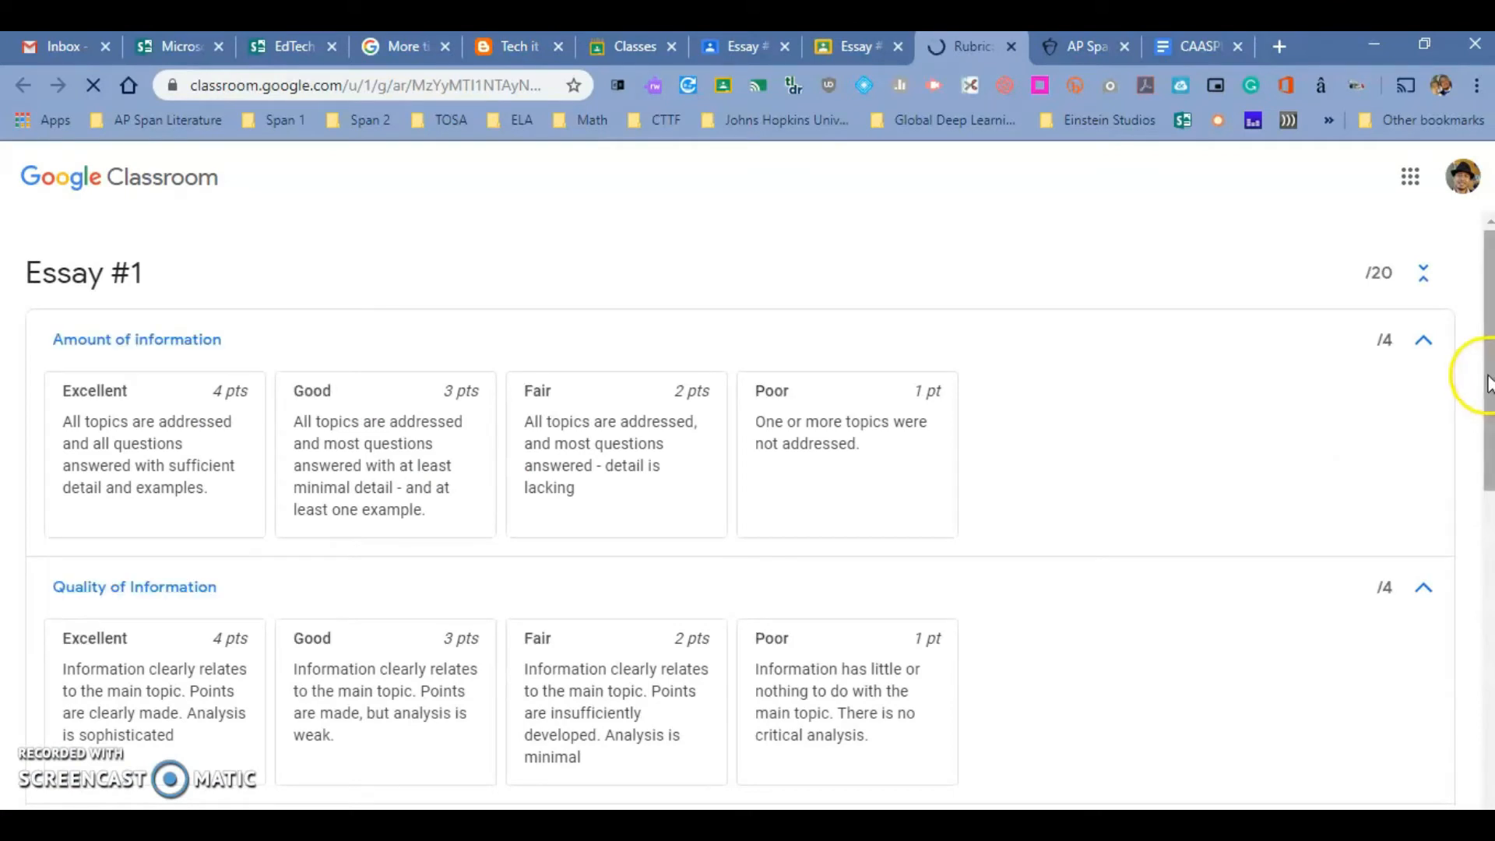
pyautogui.moveTo(1487, 381); pyautogui.dragTo(1465, 343)
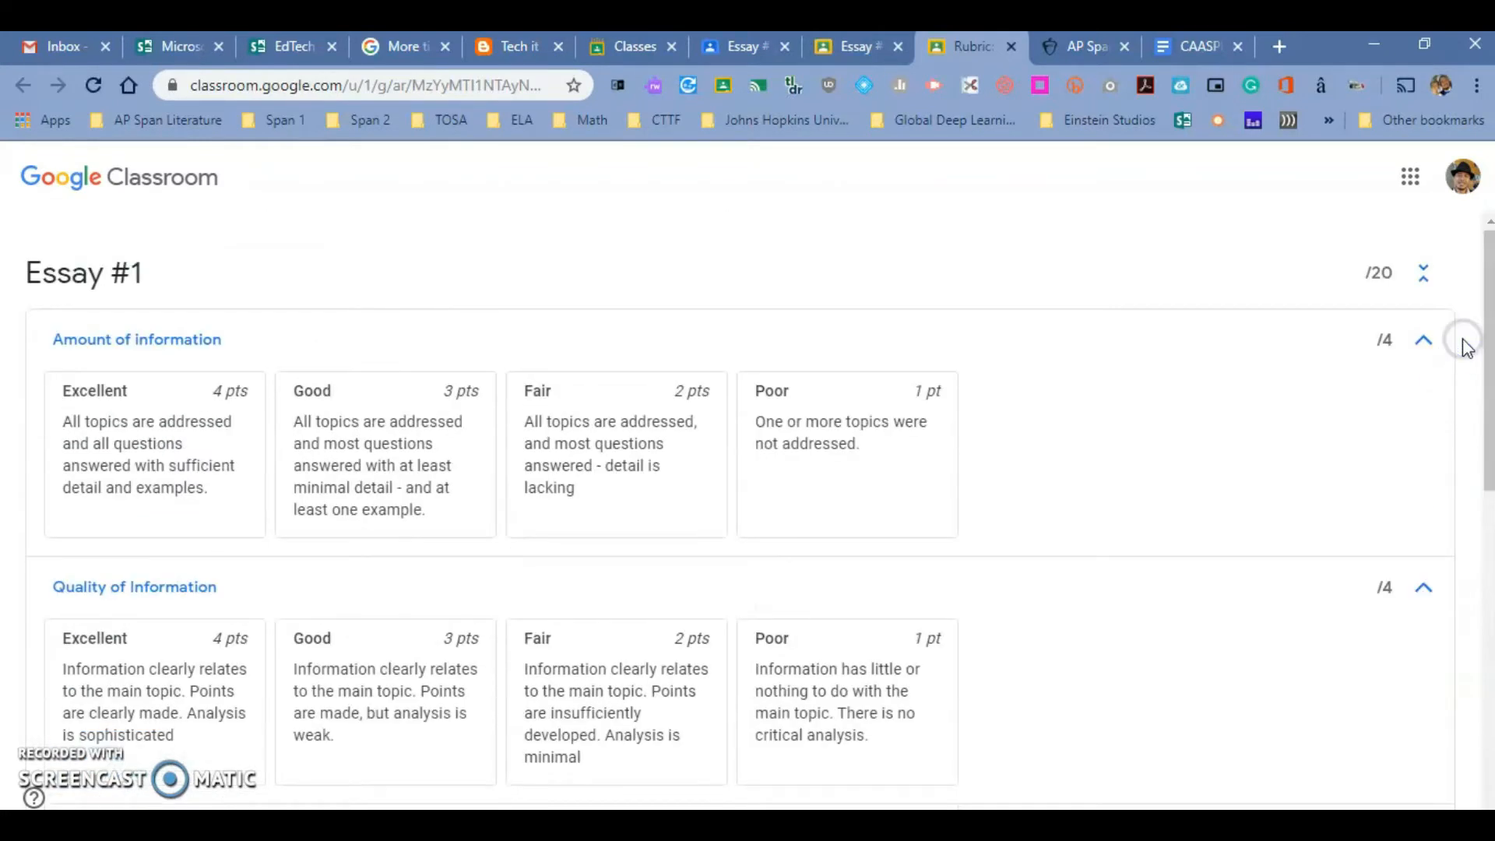
pyautogui.click(1011, 47)
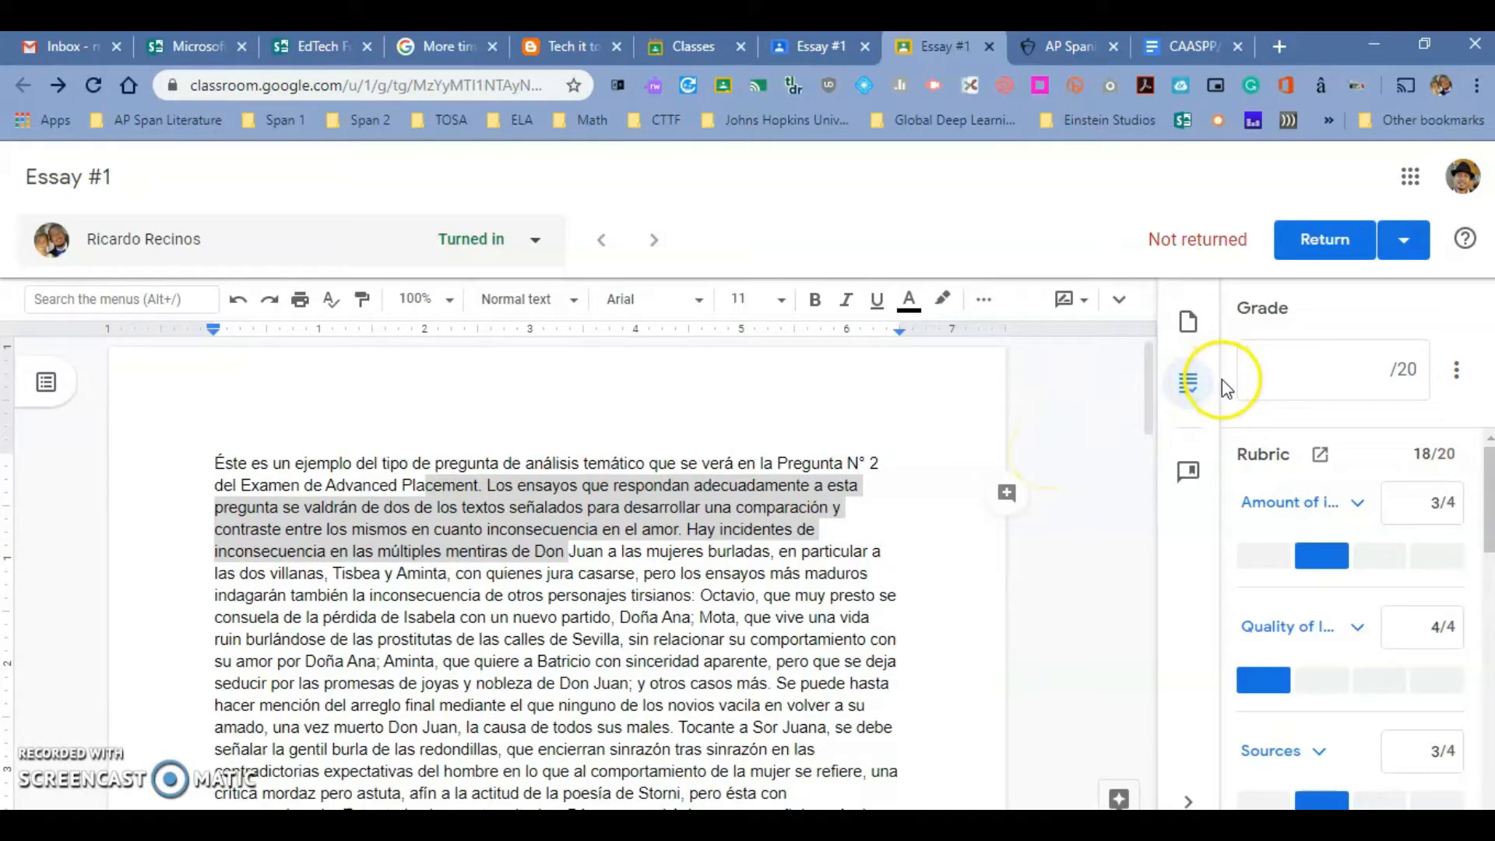
# Rate Amount of information as Excellent (4 pts) and Quality of Information as Good (3 pts) in the essay's rubric
pyautogui.click(1359, 505)
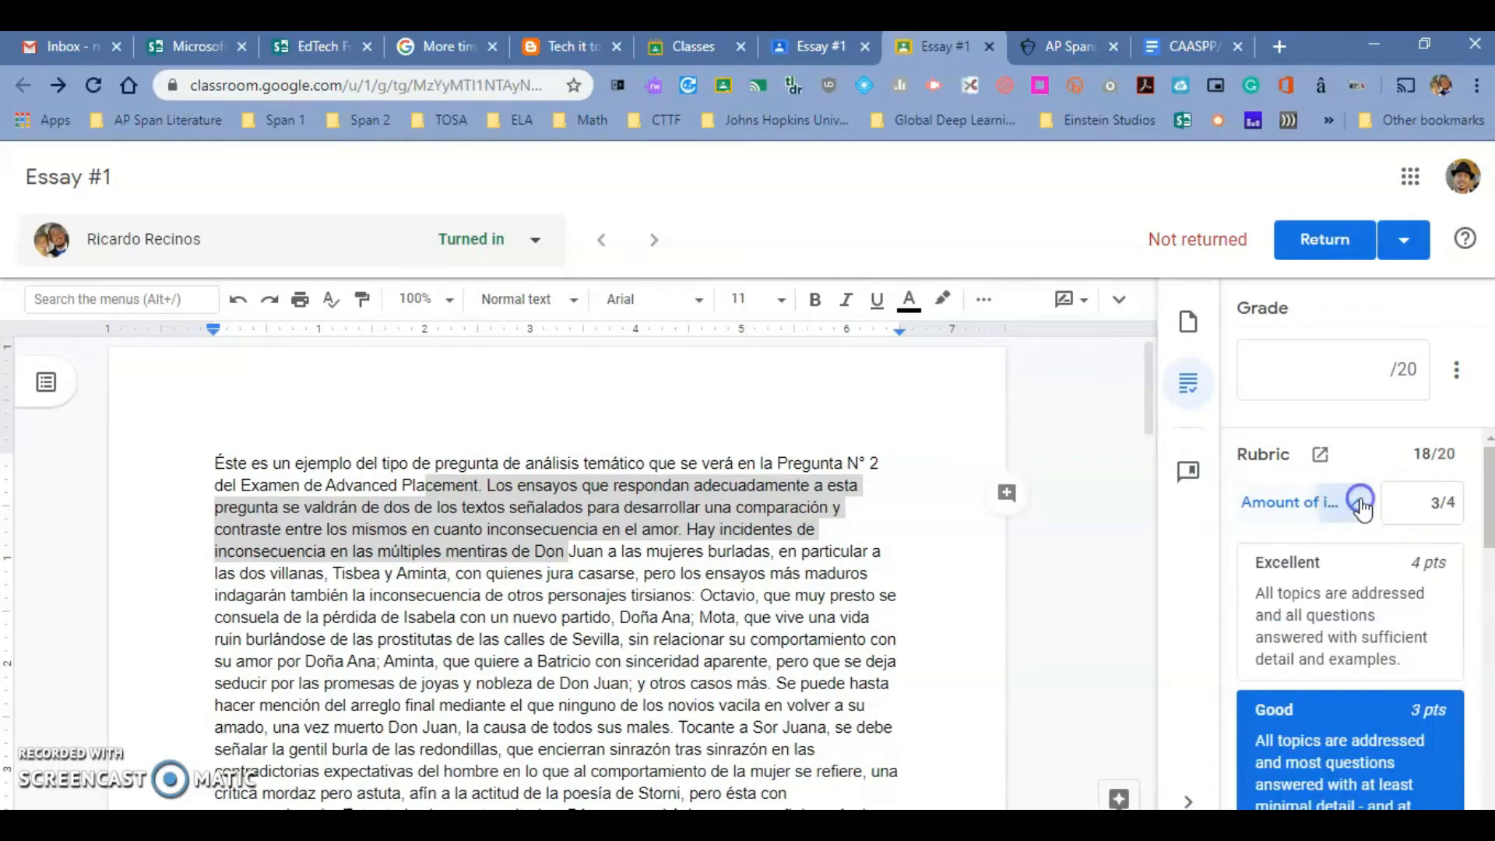
pyautogui.click(1336, 635)
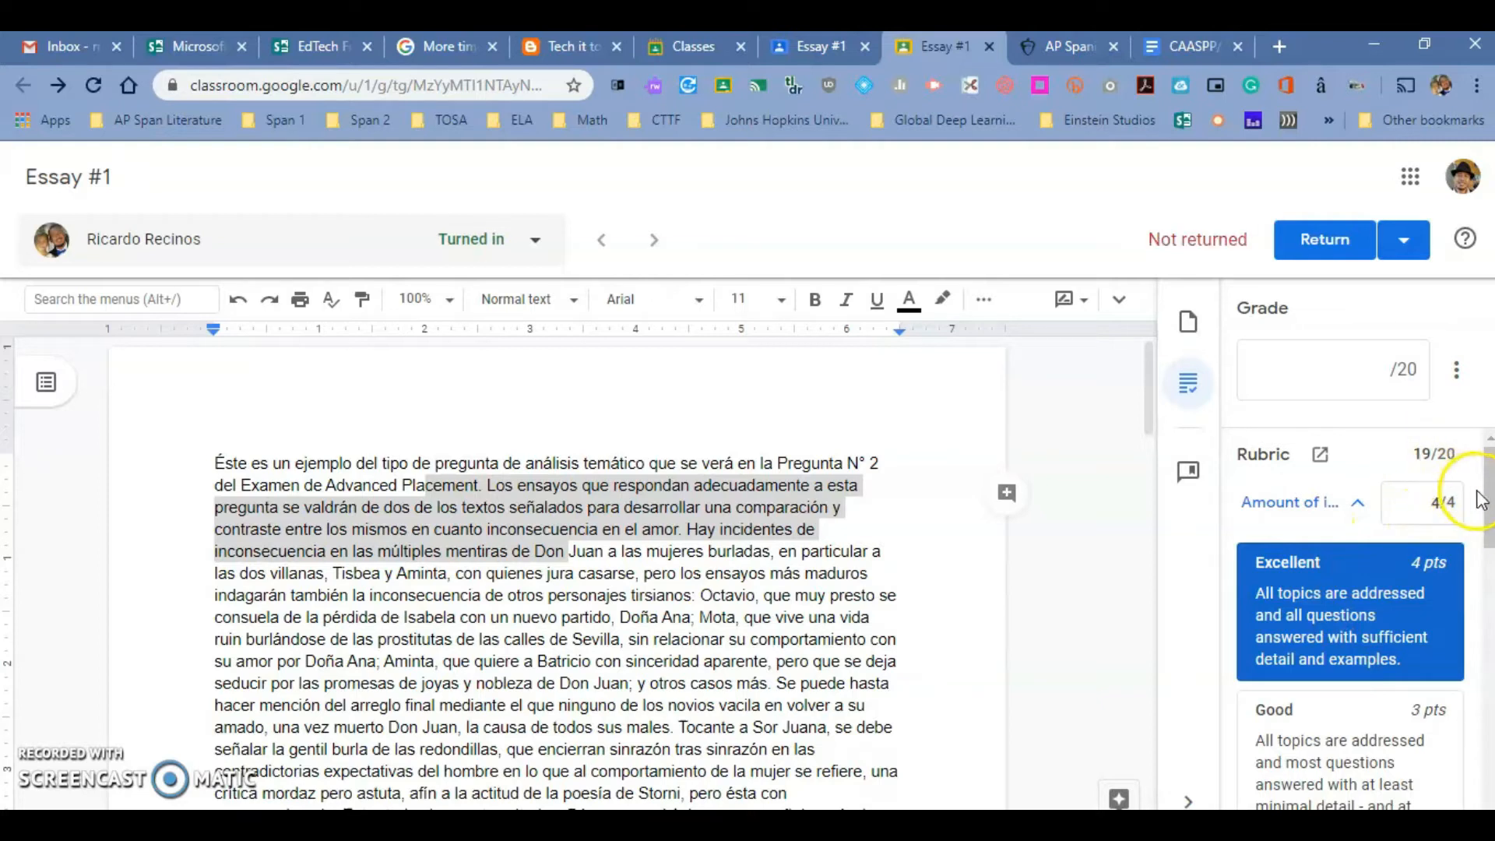
pyautogui.moveTo(1485, 501); pyautogui.dragTo(1467, 660)
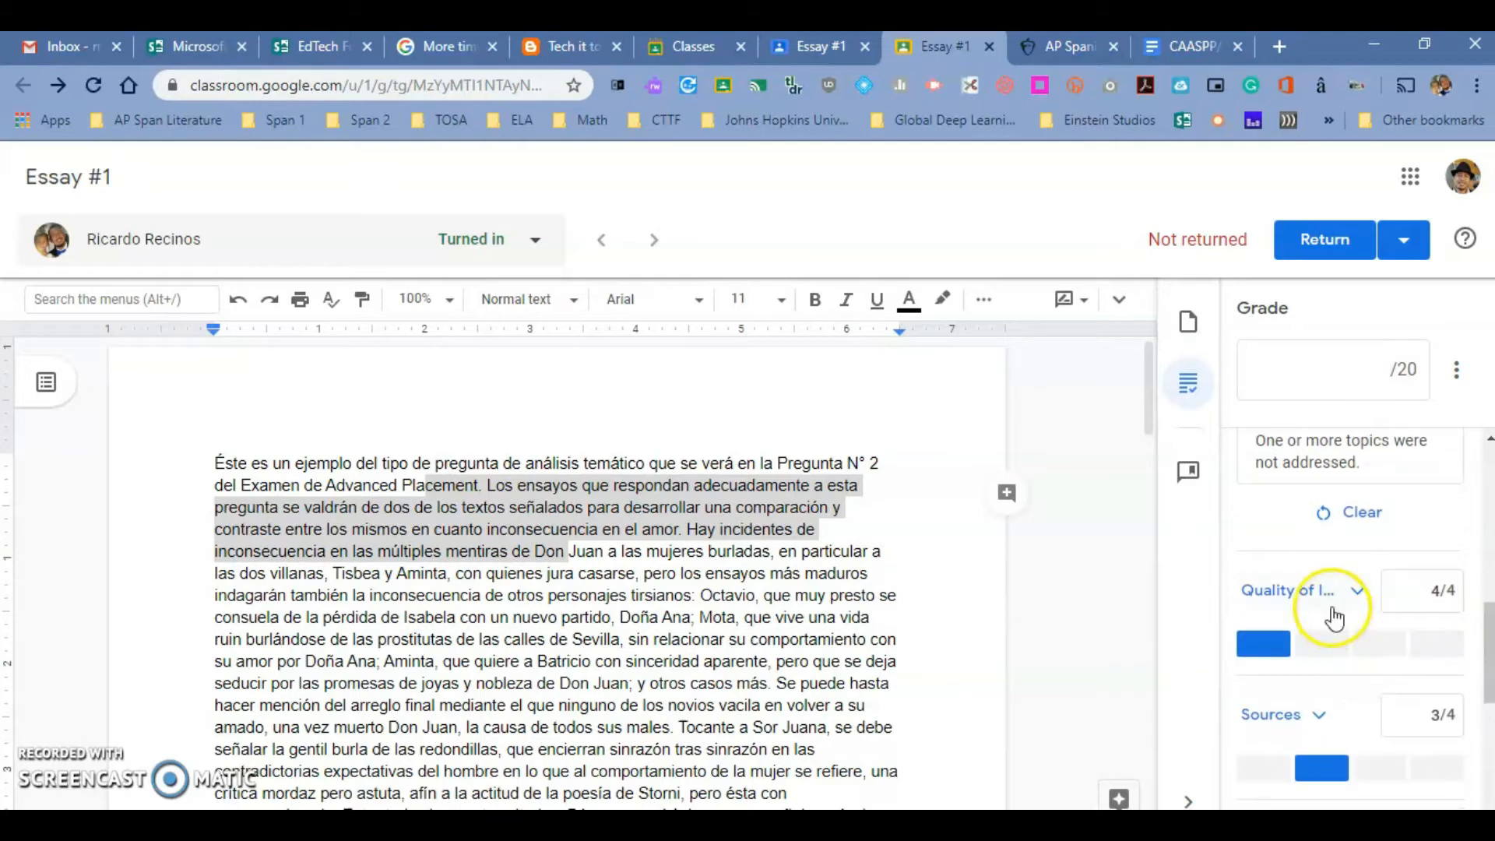
pyautogui.click(1357, 593)
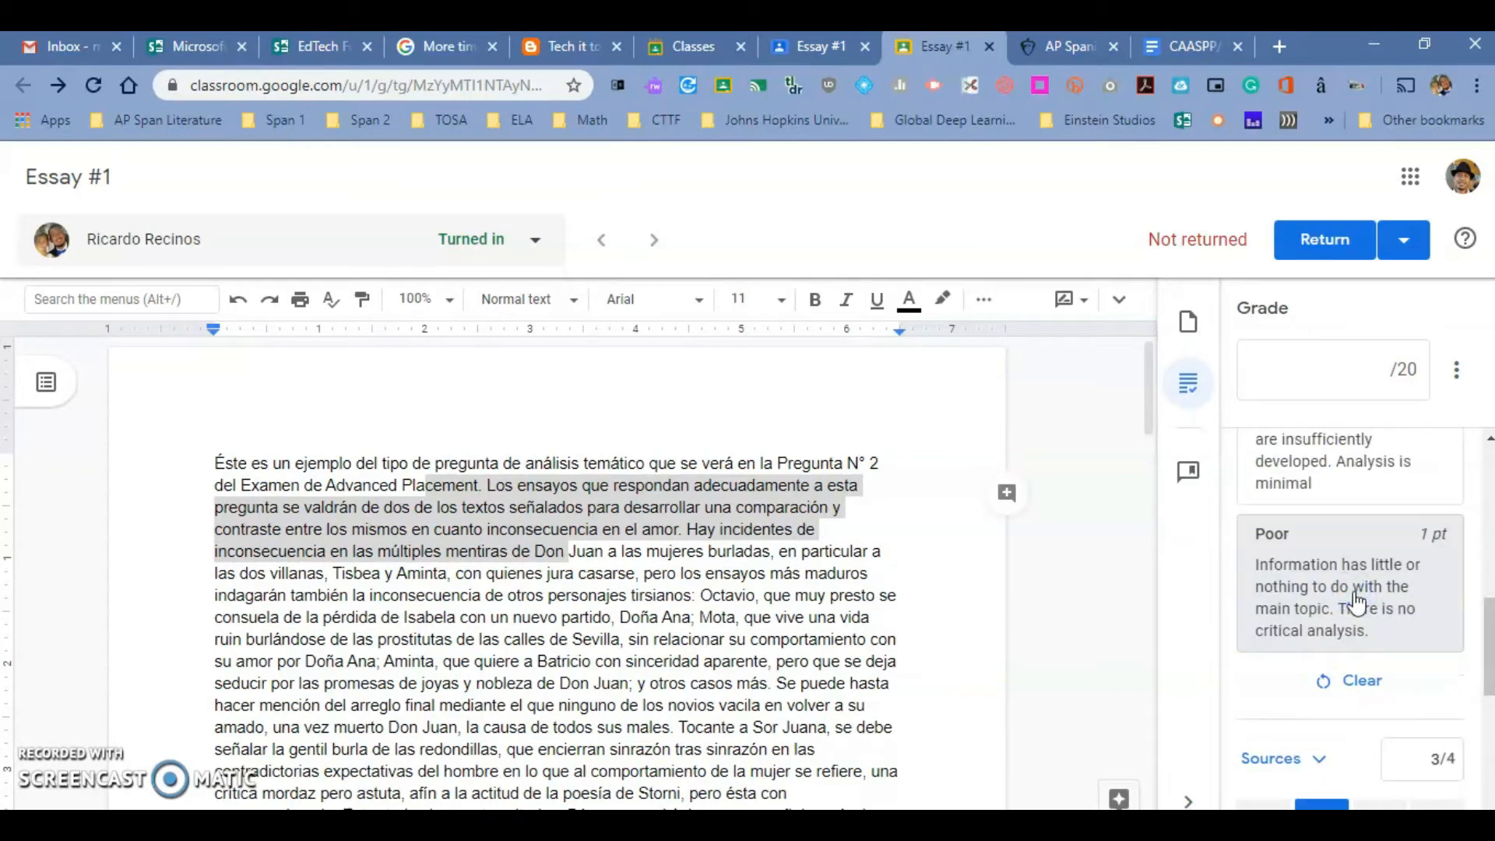
pyautogui.moveTo(1486, 643); pyautogui.dragTo(1465, 565)
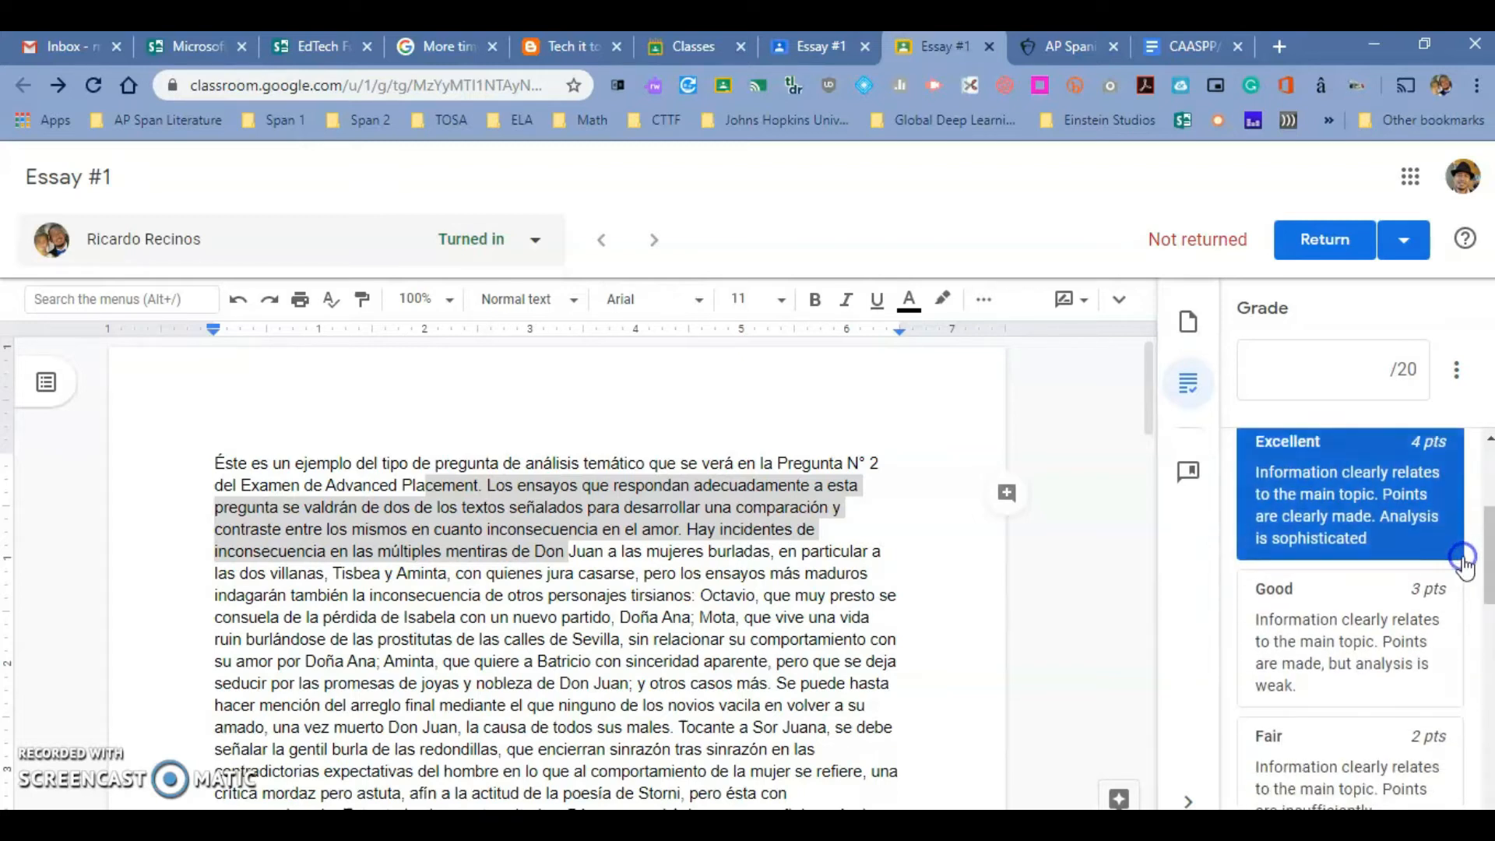
pyautogui.click(1312, 627)
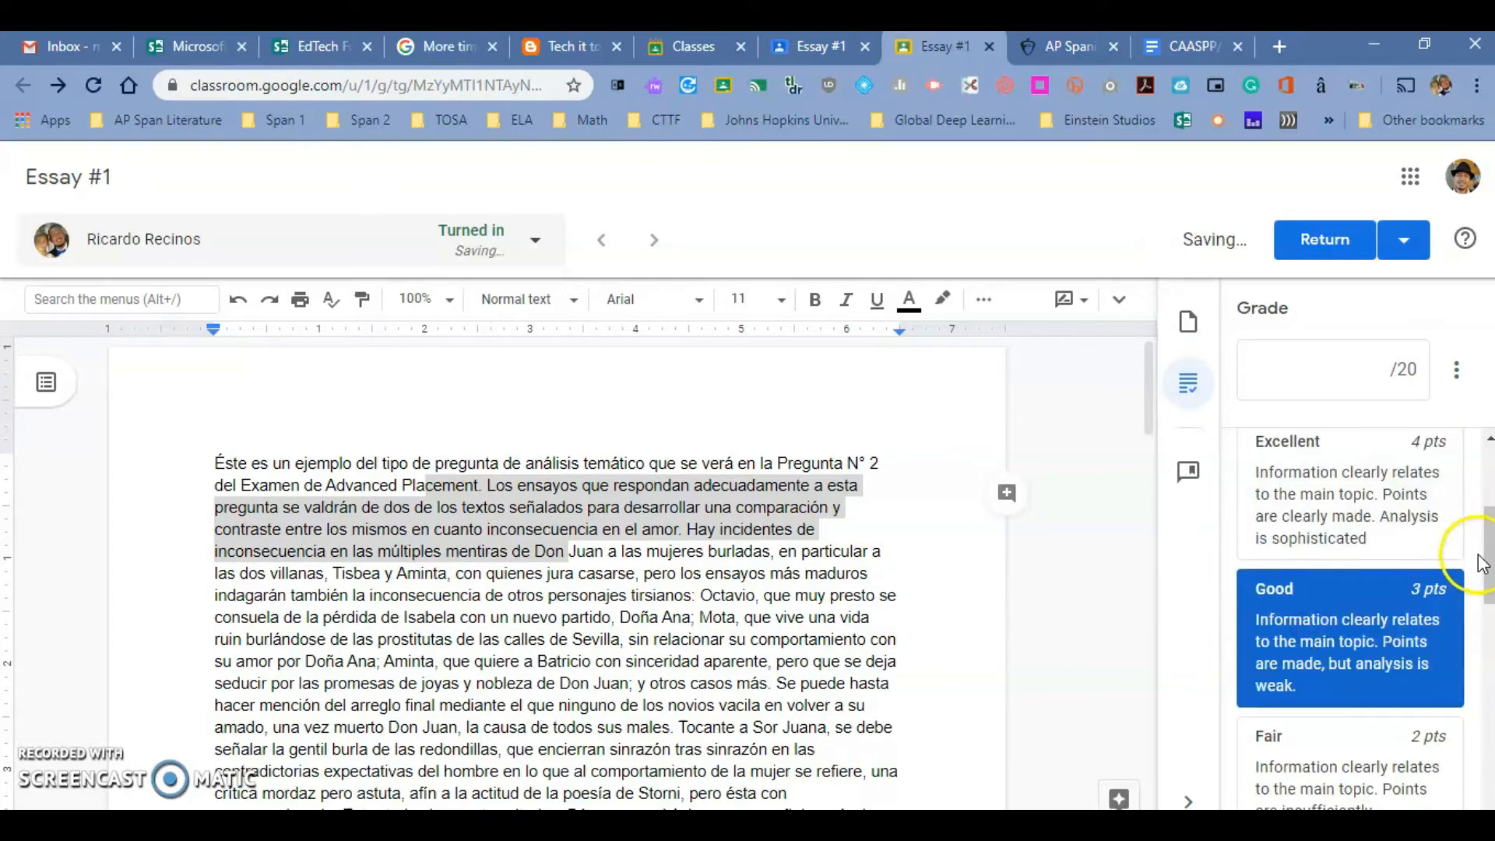
pyautogui.moveTo(1485, 569); pyautogui.dragTo(1480, 464)
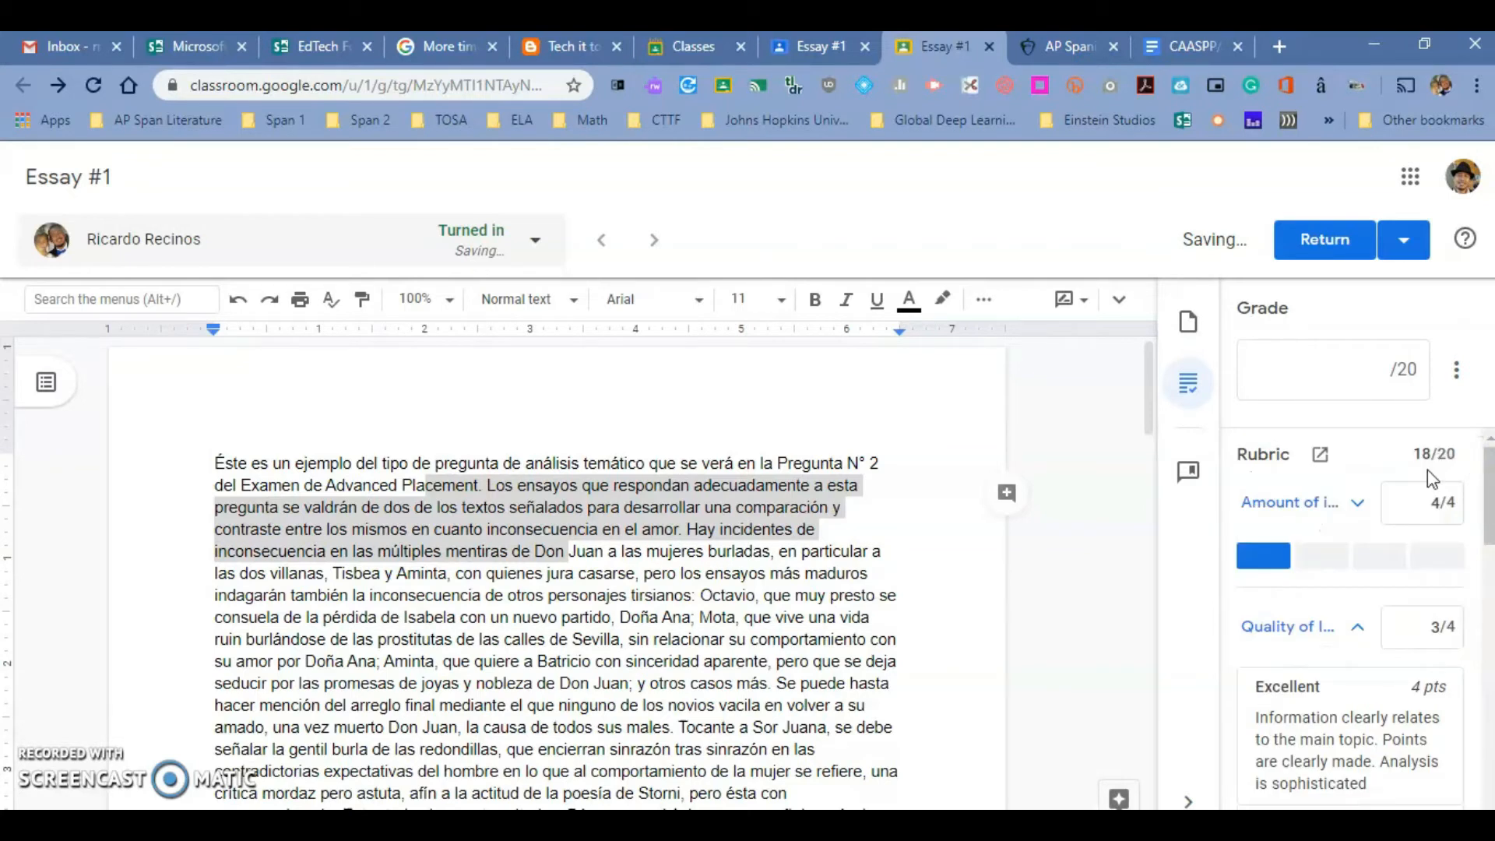
# Rate the Sources criterion as Poor (1 pt) and return to the rubric total
pyautogui.click(1479, 488)
pyautogui.moveTo(1488, 495); pyautogui.dragTo(1478, 707)
pyautogui.click(1319, 512)
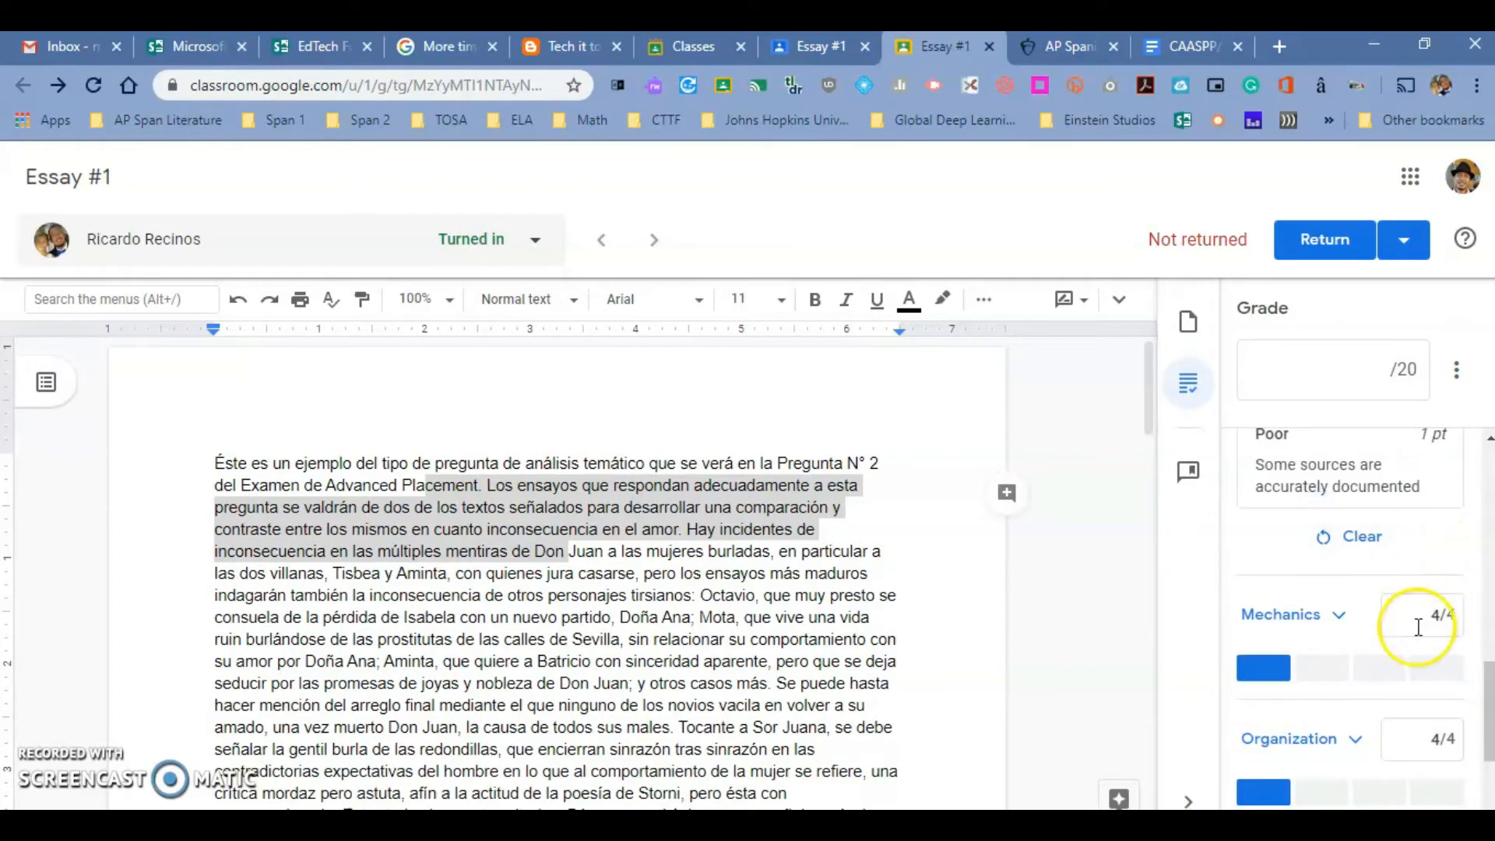
pyautogui.click(1370, 472)
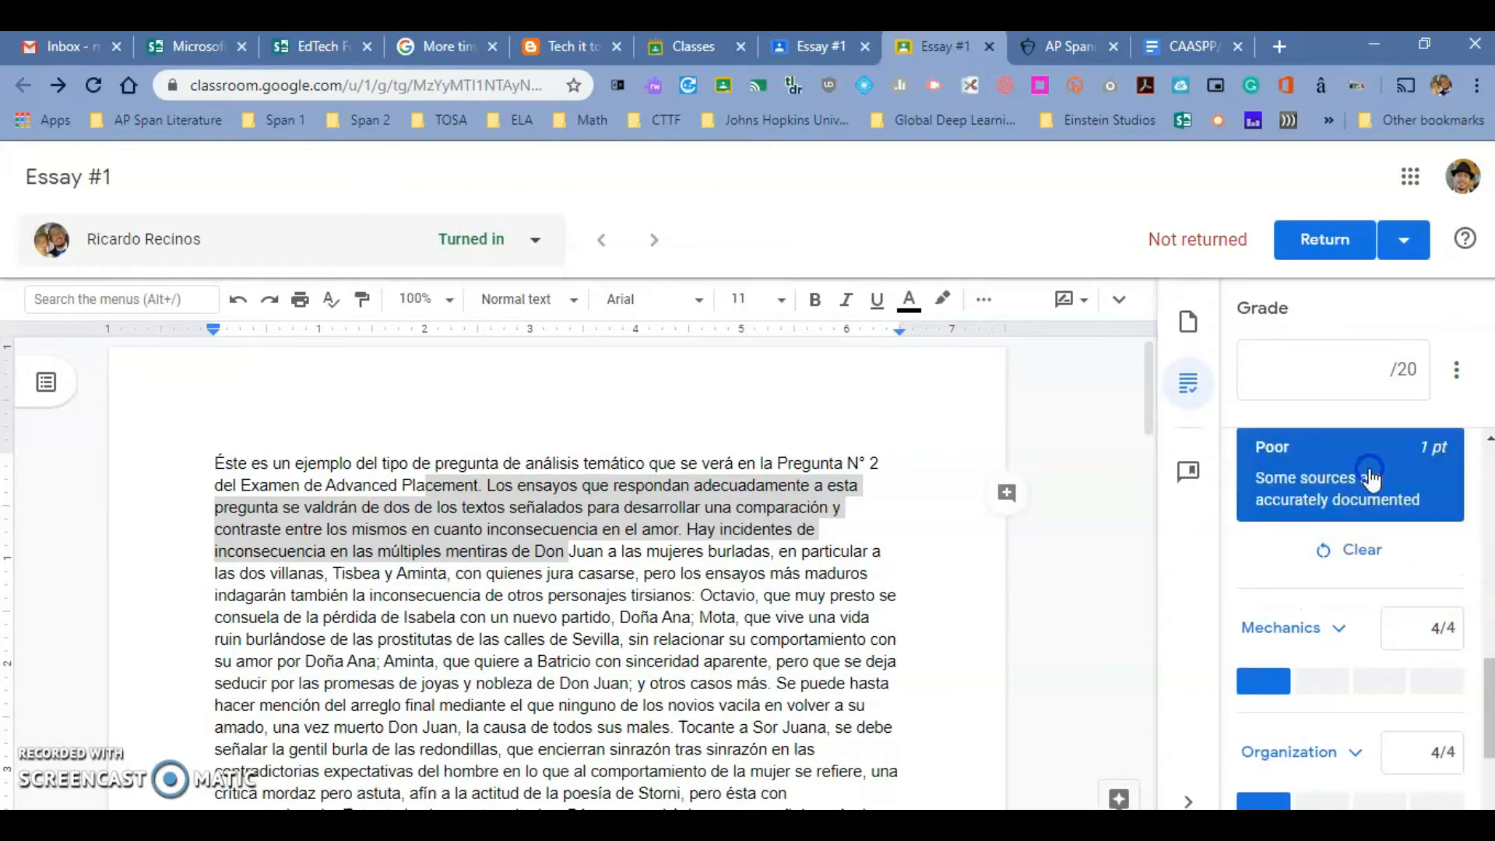
pyautogui.moveTo(1489, 580); pyautogui.dragTo(1487, 450)
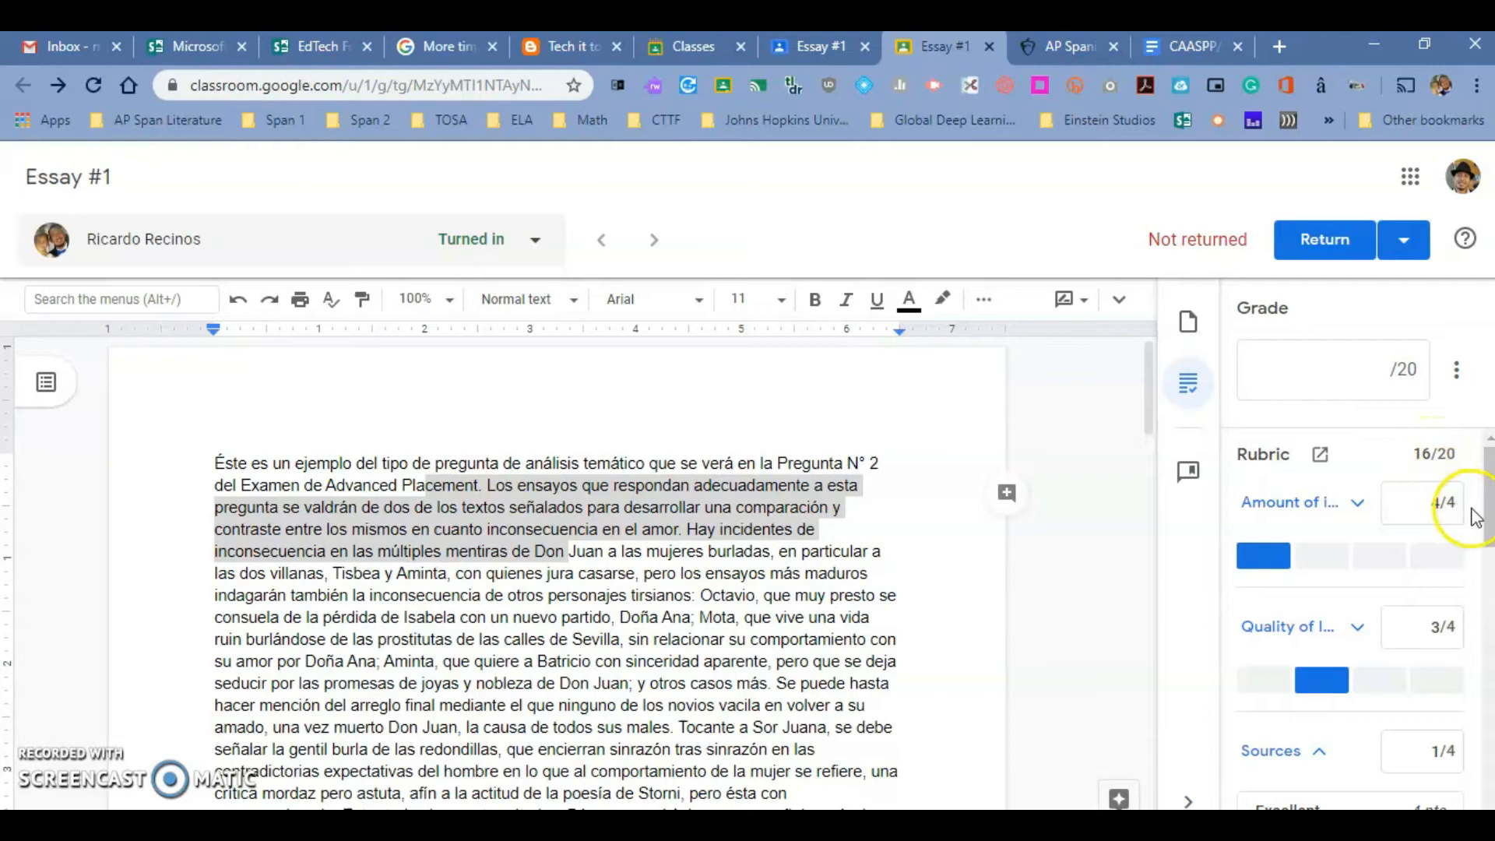
# Review the remaining rubric criteria and private comments, then start entering the essay's overall grade out of 20
pyautogui.moveTo(1489, 520); pyautogui.dragTo(1468, 767)
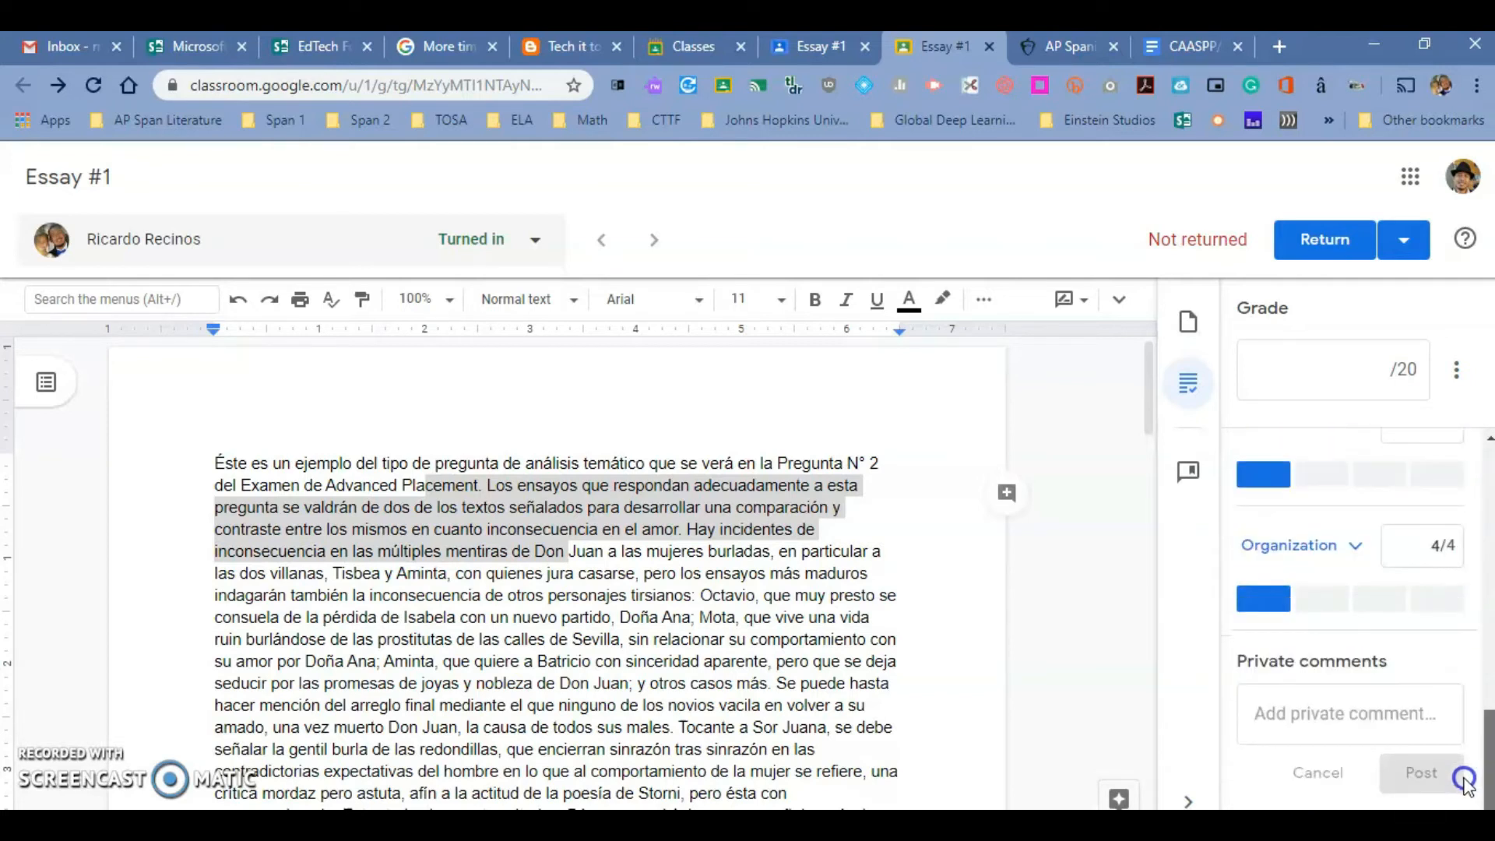
pyautogui.scroll(8, 1415, 623)
pyautogui.click(1350, 372)
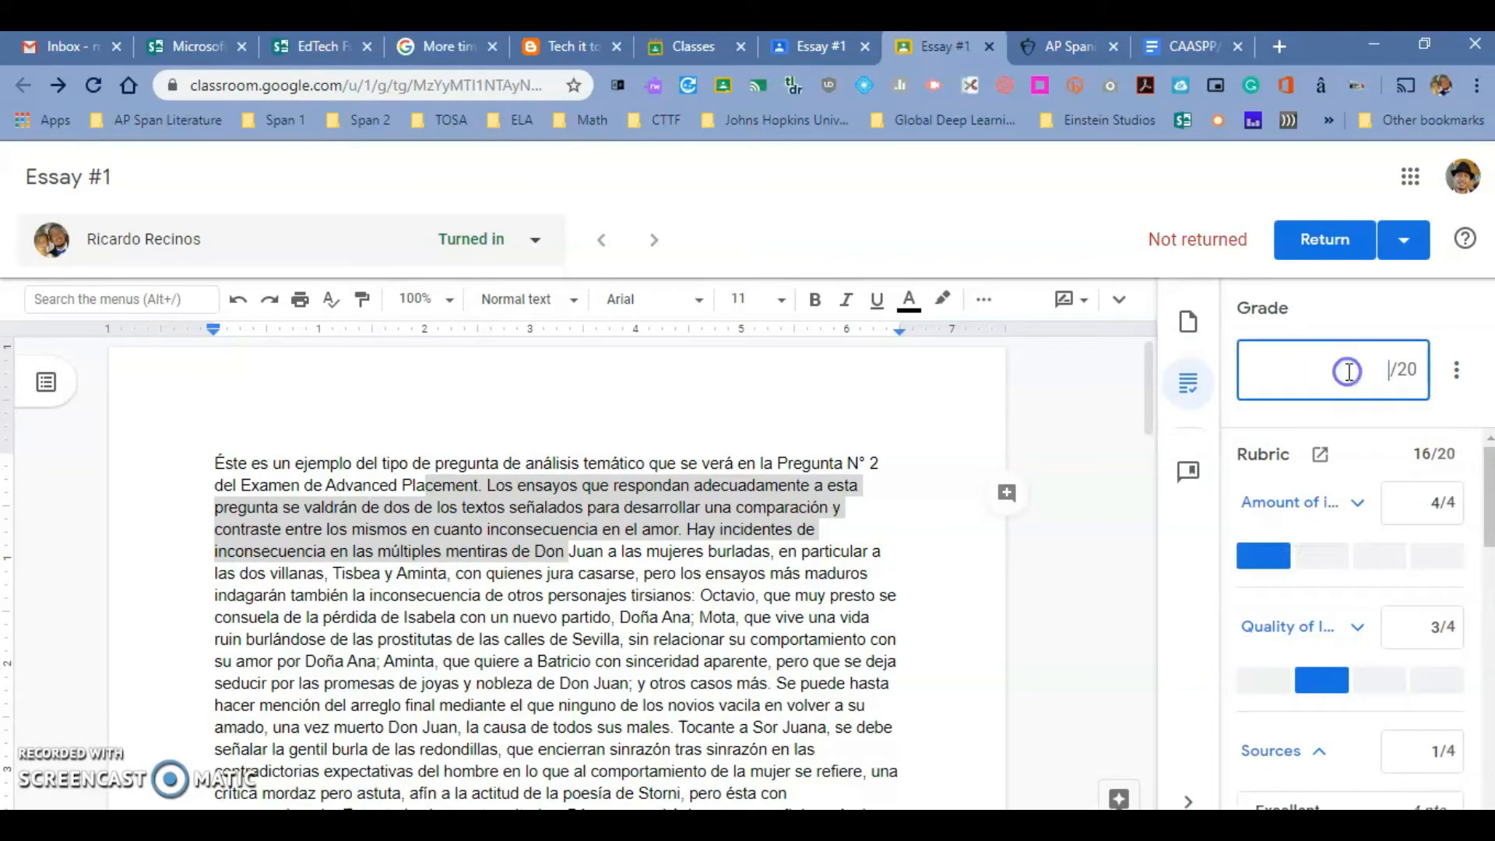